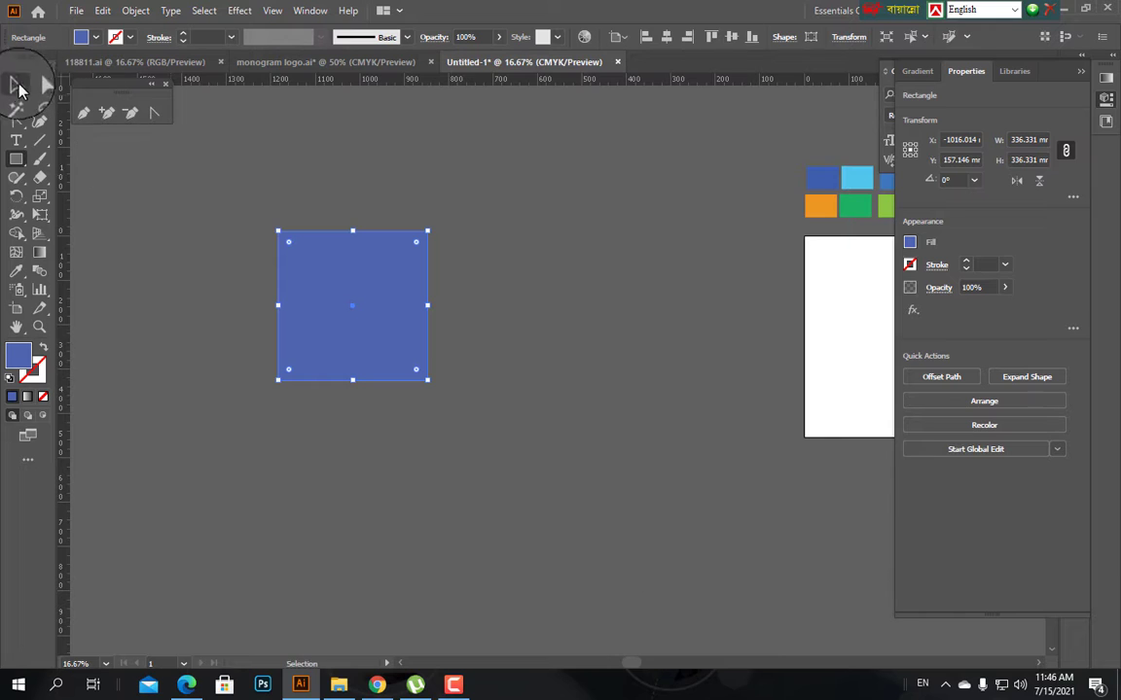
Move the blue square closer to the artboard, to about X -737 mm and Y 140 mm.
click(434, 249)
drag(348, 259, 555, 300)
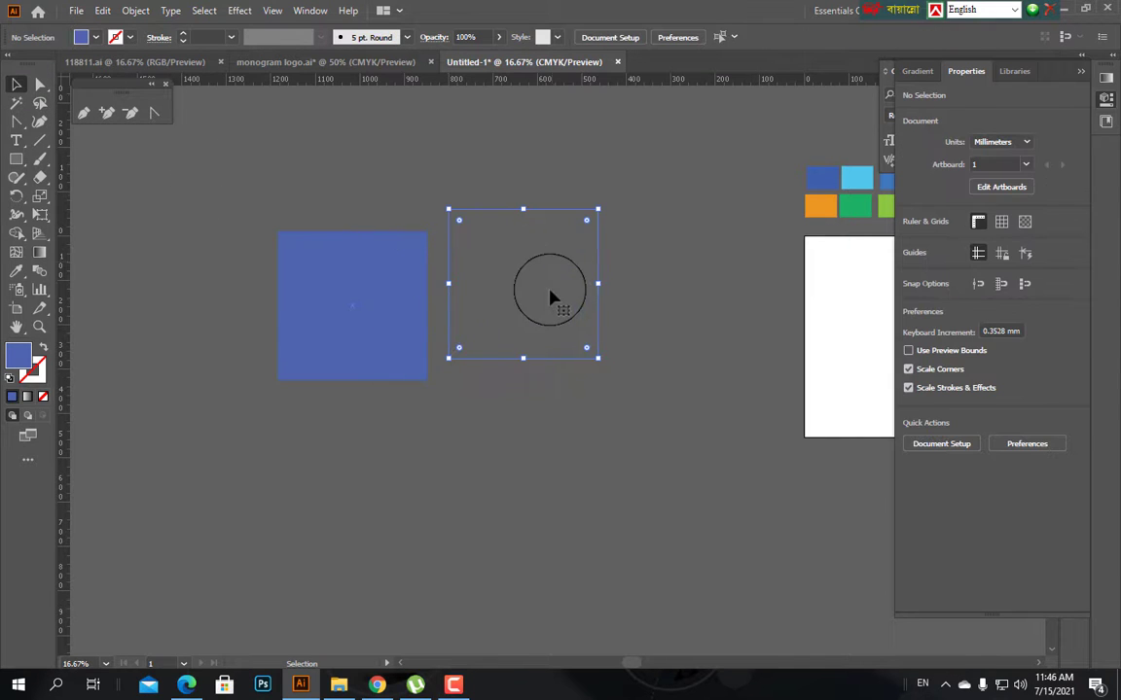
scroll(700, 309, down, 2)
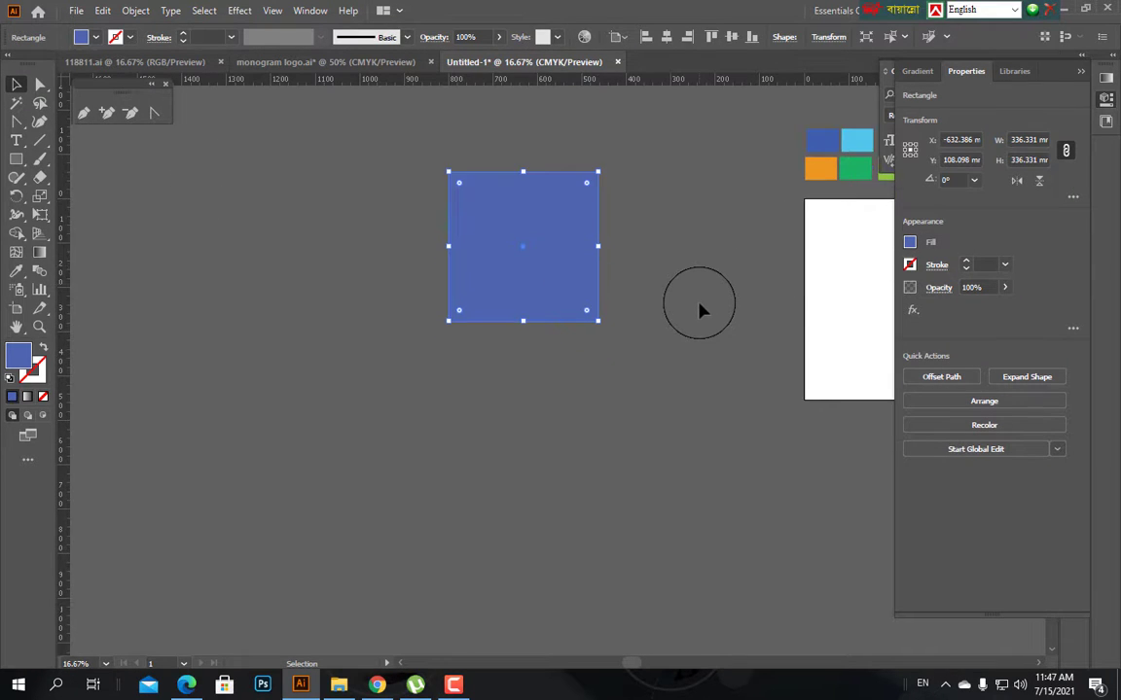
scroll(691, 307, up, 3)
drag(538, 297, 516, 297)
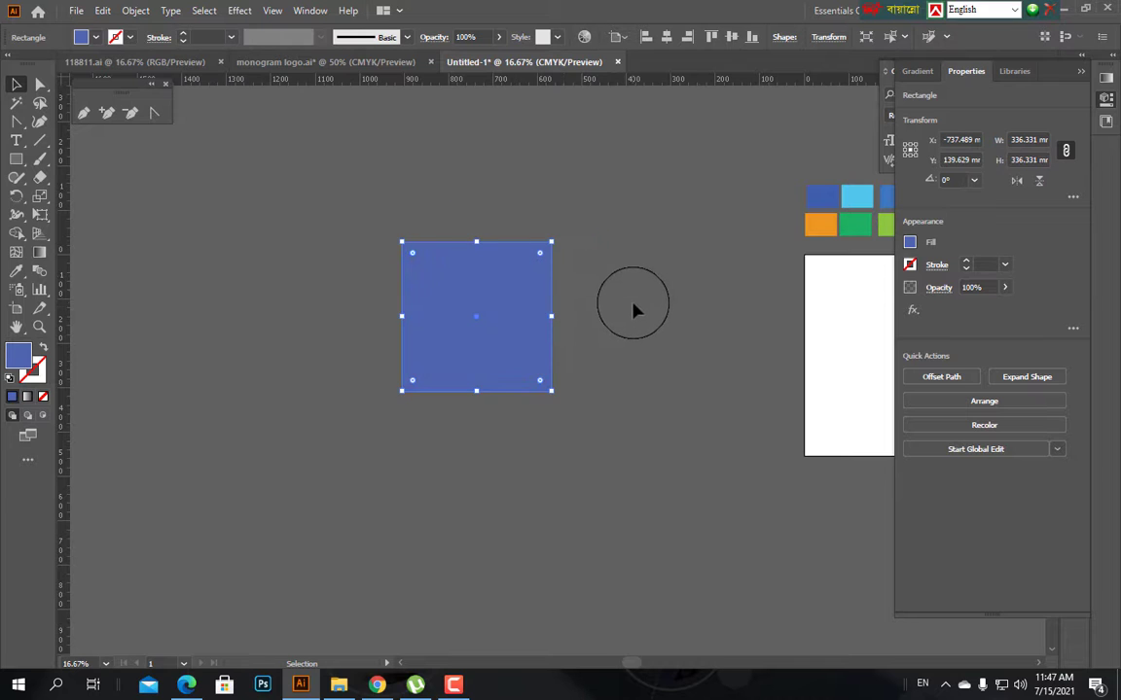
scroll(635, 307, up, 2)
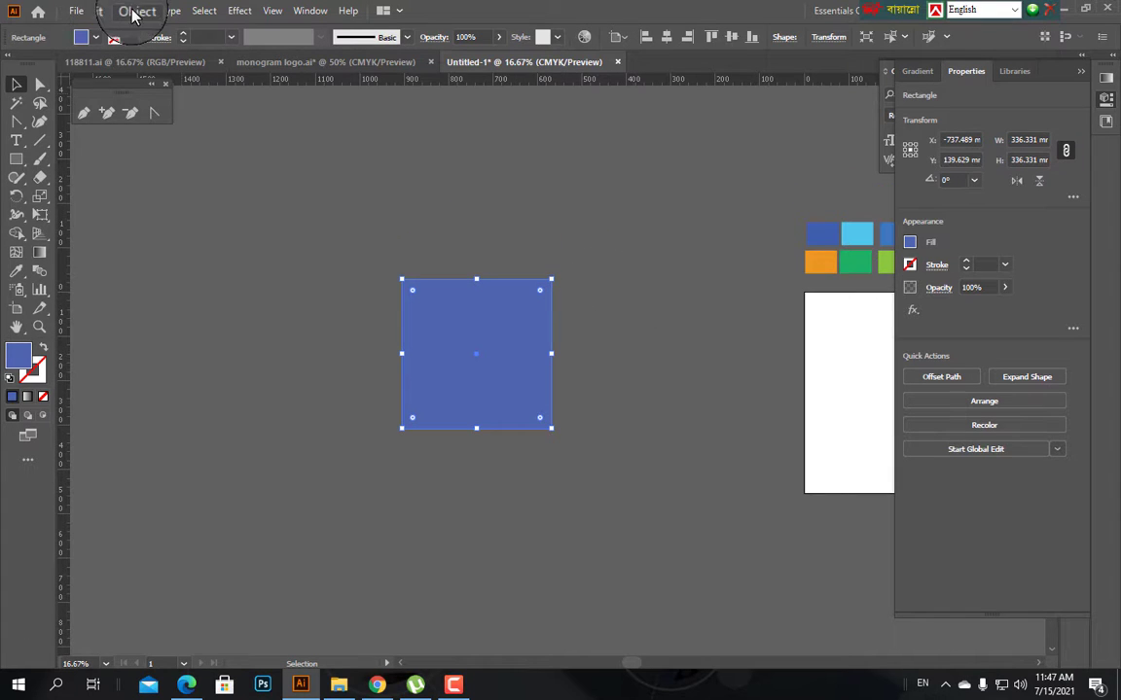
Start splitting the blue square into a grid, with preview on, 2 rows and 2 columns.
click(135, 11)
mouse_move(170, 389)
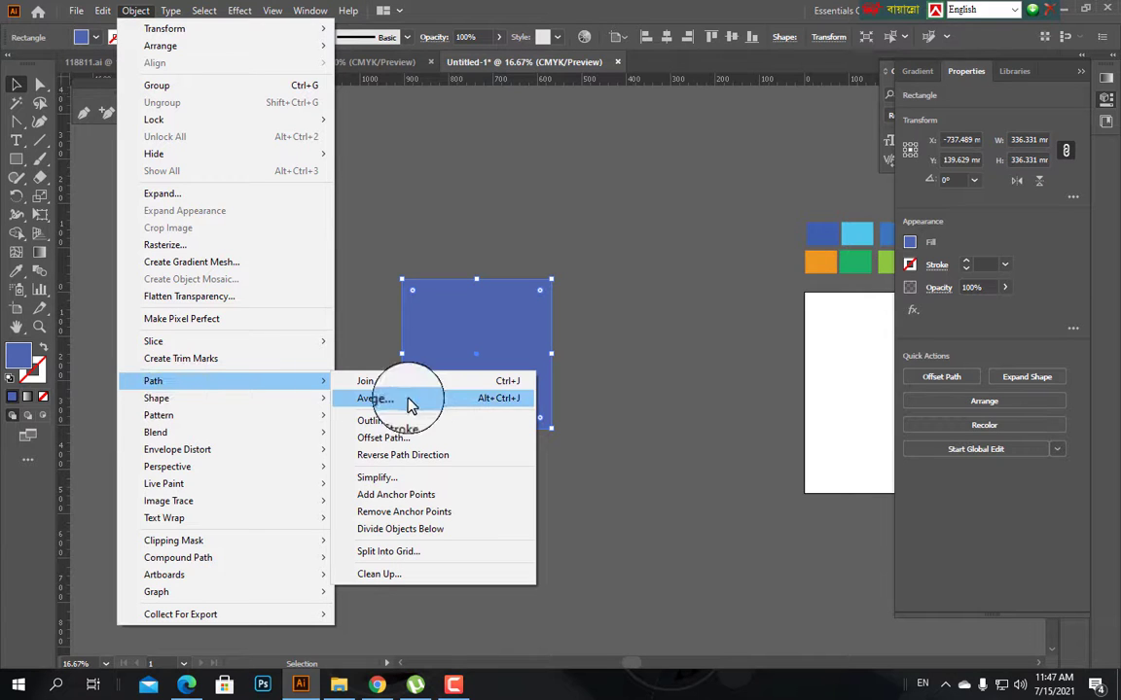
click(402, 554)
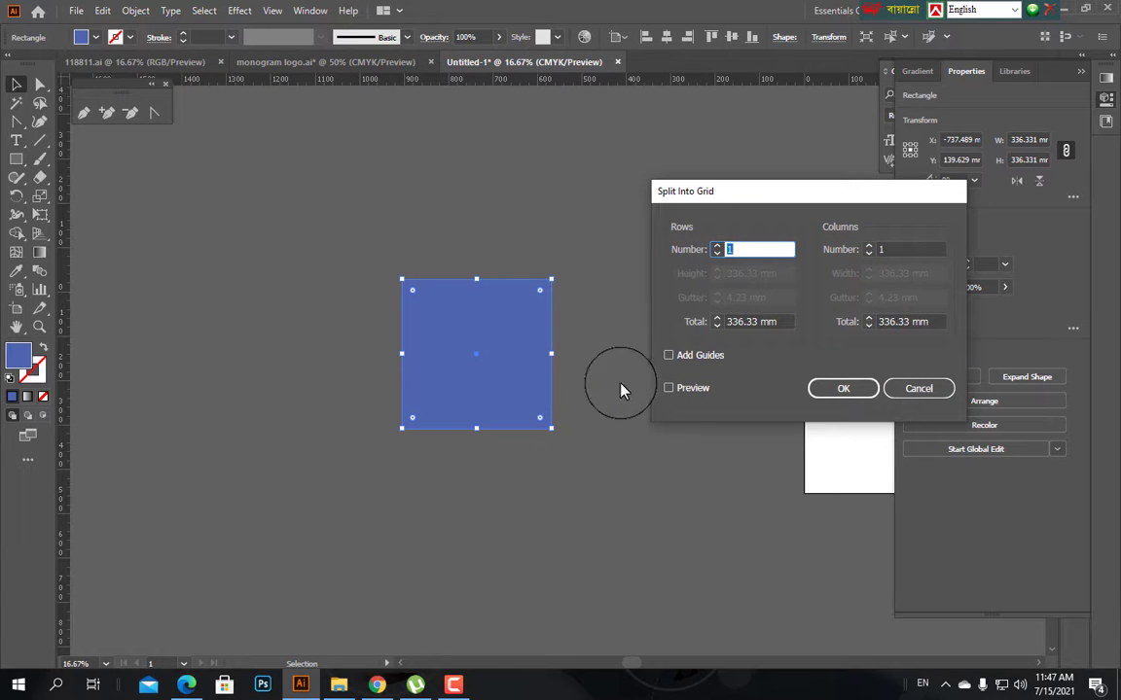
click(667, 388)
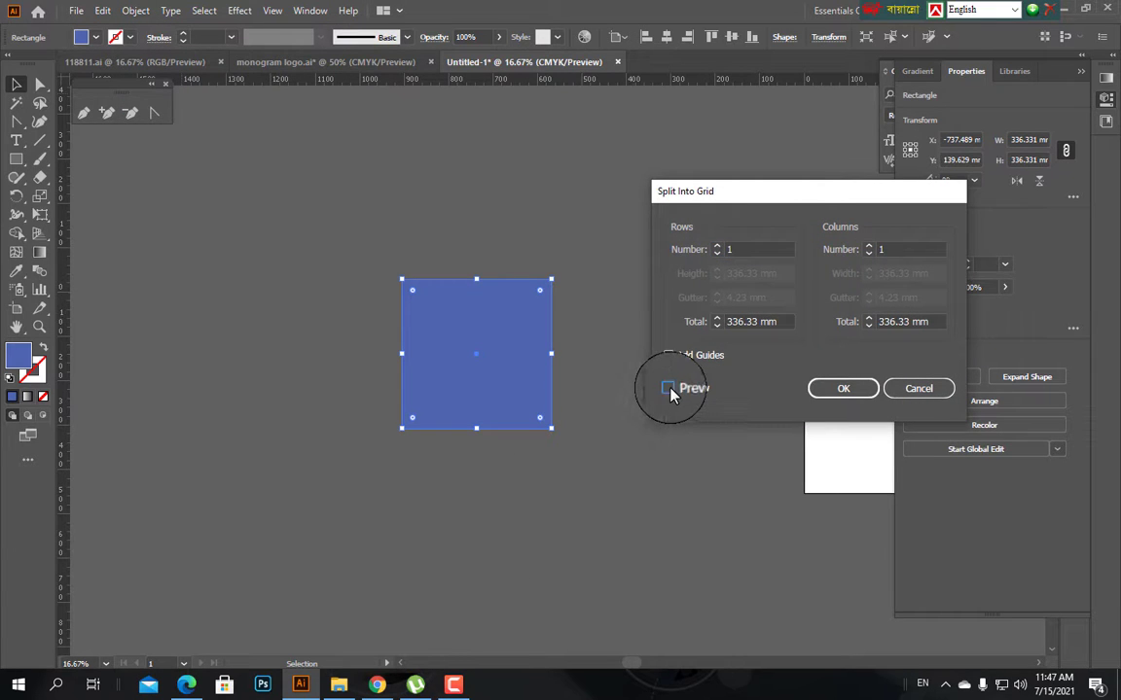
click(747, 249)
key(Up)
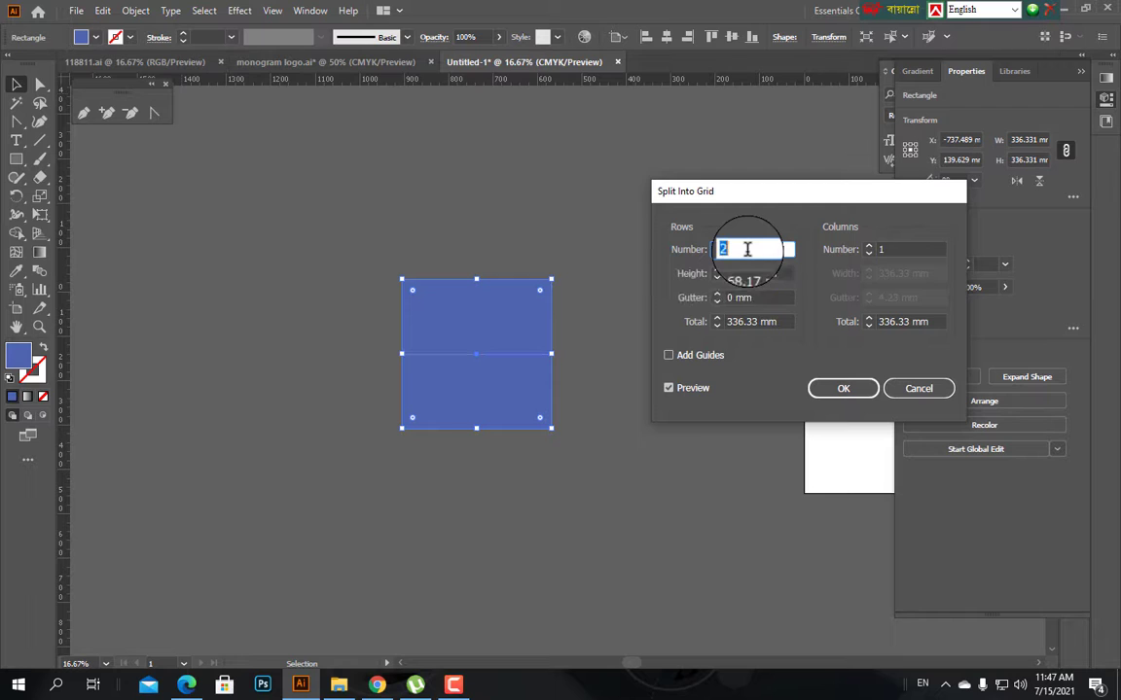
click(895, 249)
key(Up)
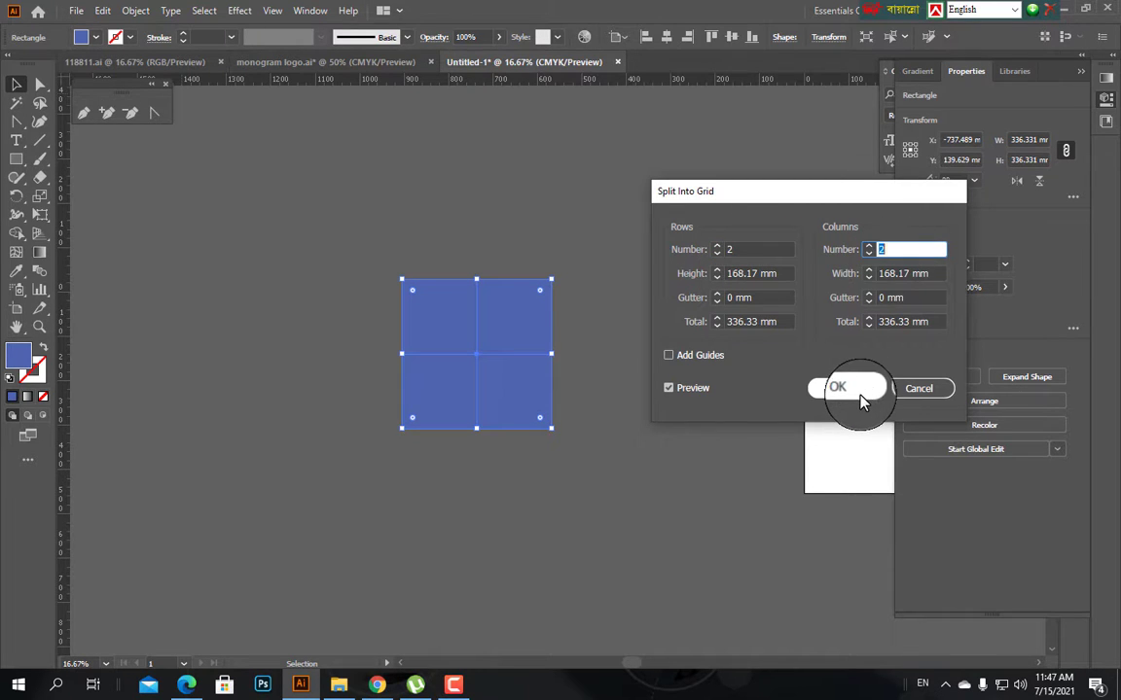
Set the row and column gutters to 7 mm, apply the grid split and deselect the squares.
click(765, 297)
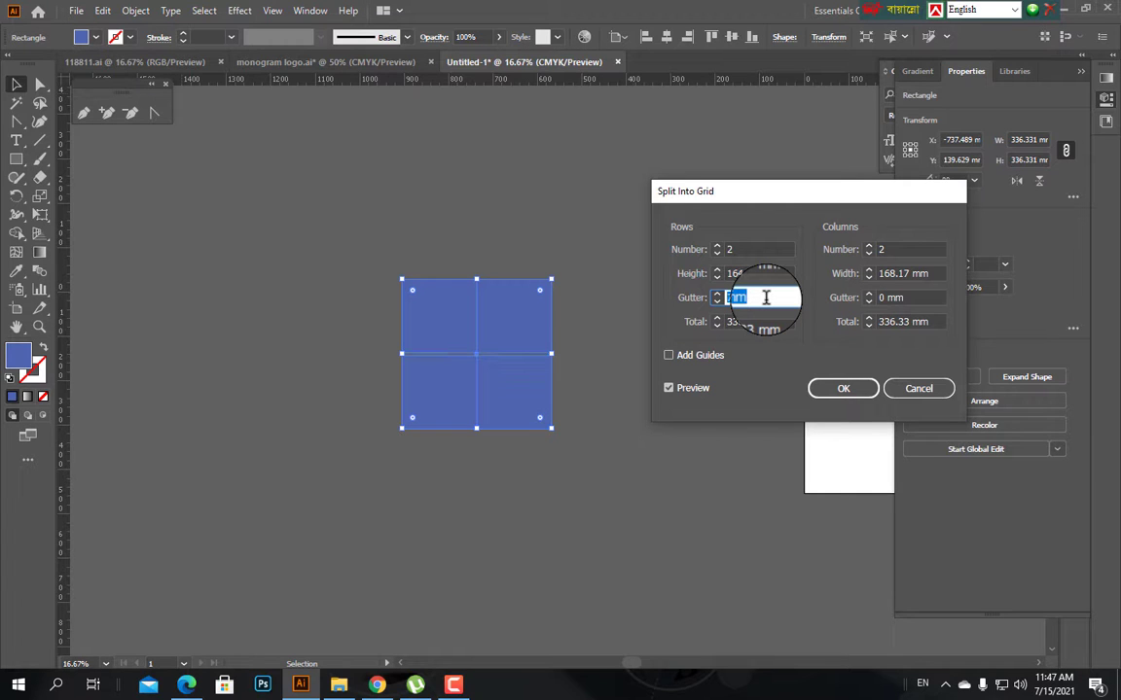
click(905, 297)
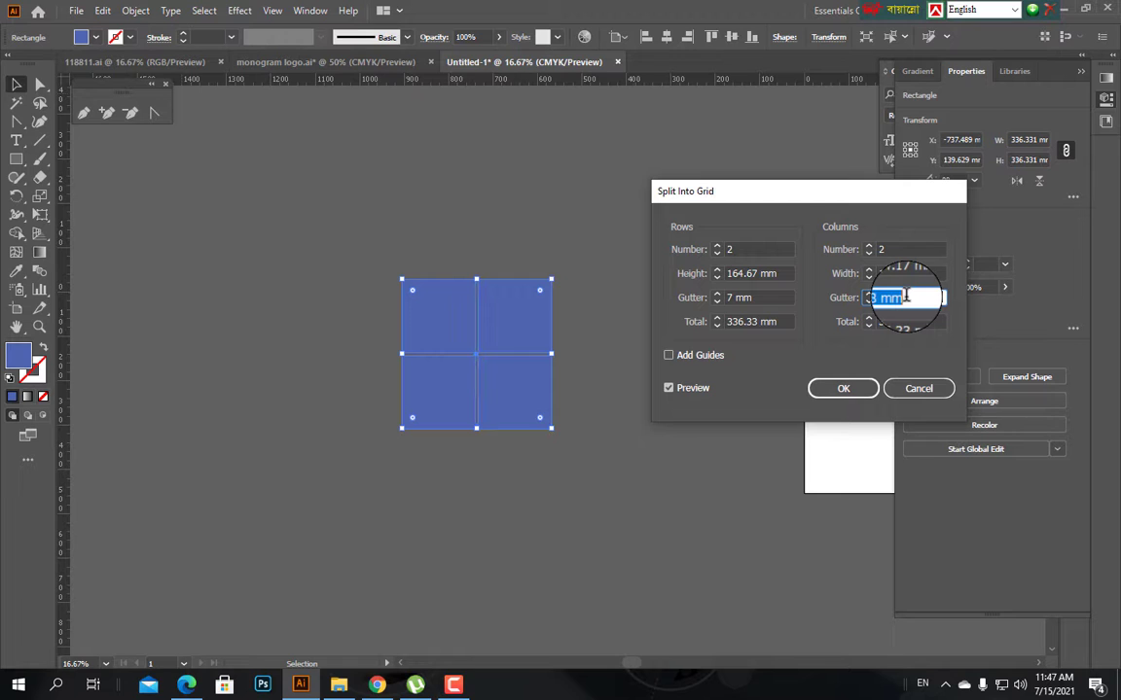
click(841, 388)
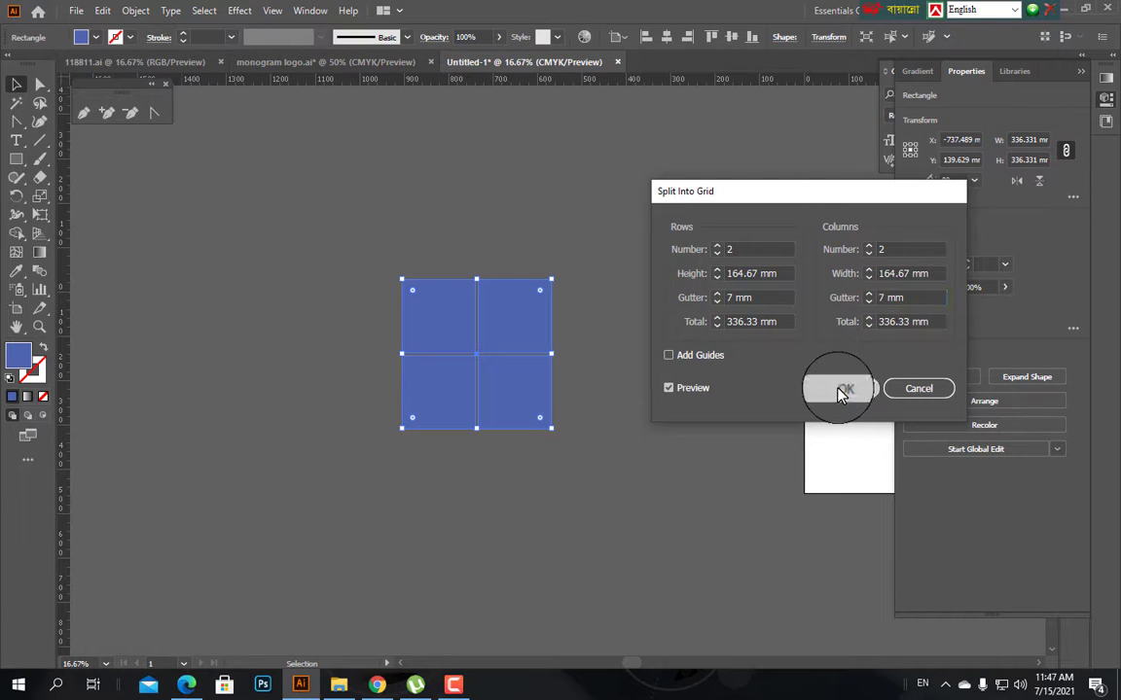
click(618, 345)
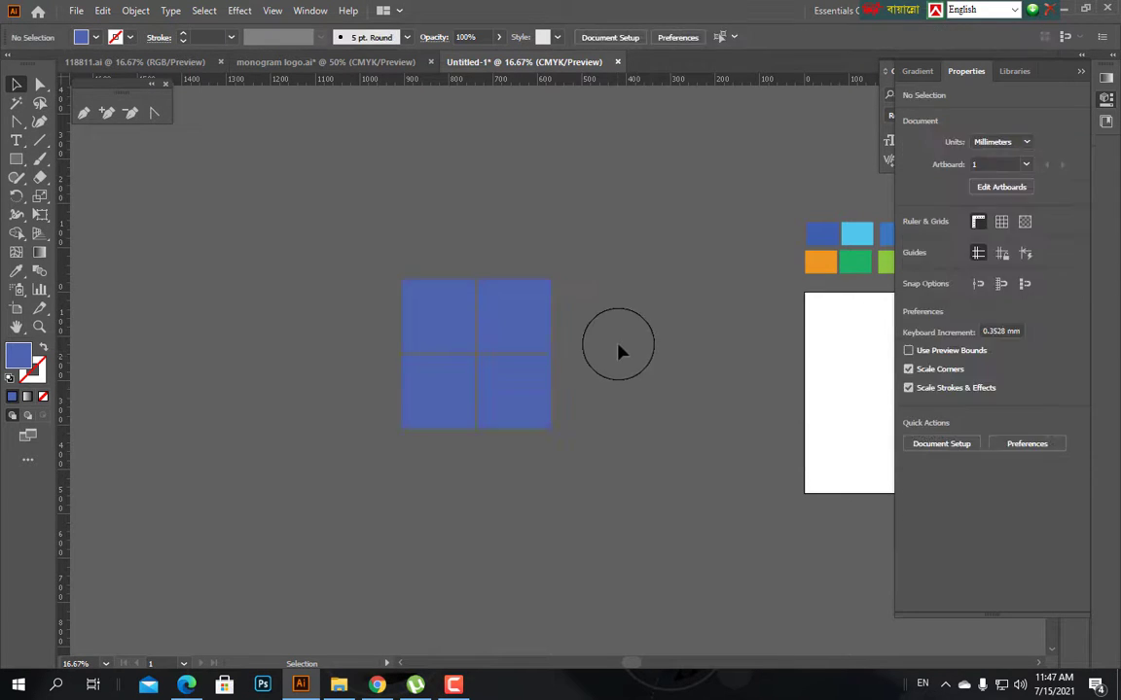
Recolor all four grid squares with the orange sampled from the palette swatch above the artboard.
scroll(578, 381, up, 1)
scroll(578, 380, up, 2)
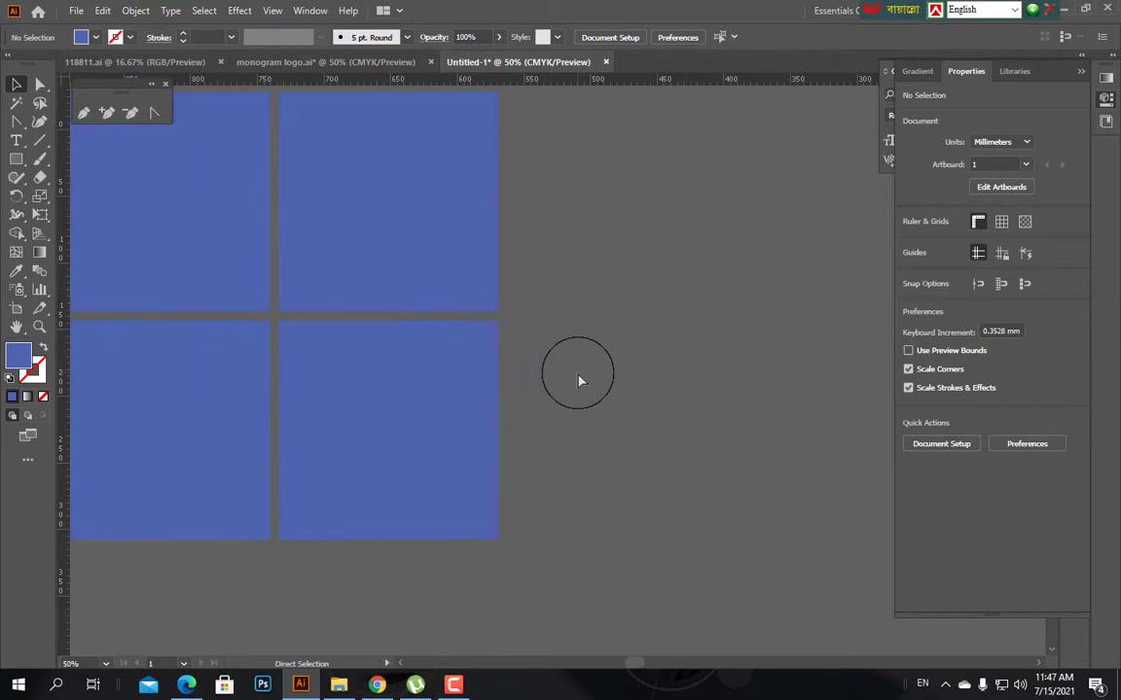
scroll(578, 381, down, 3)
scroll(578, 381, up, 2)
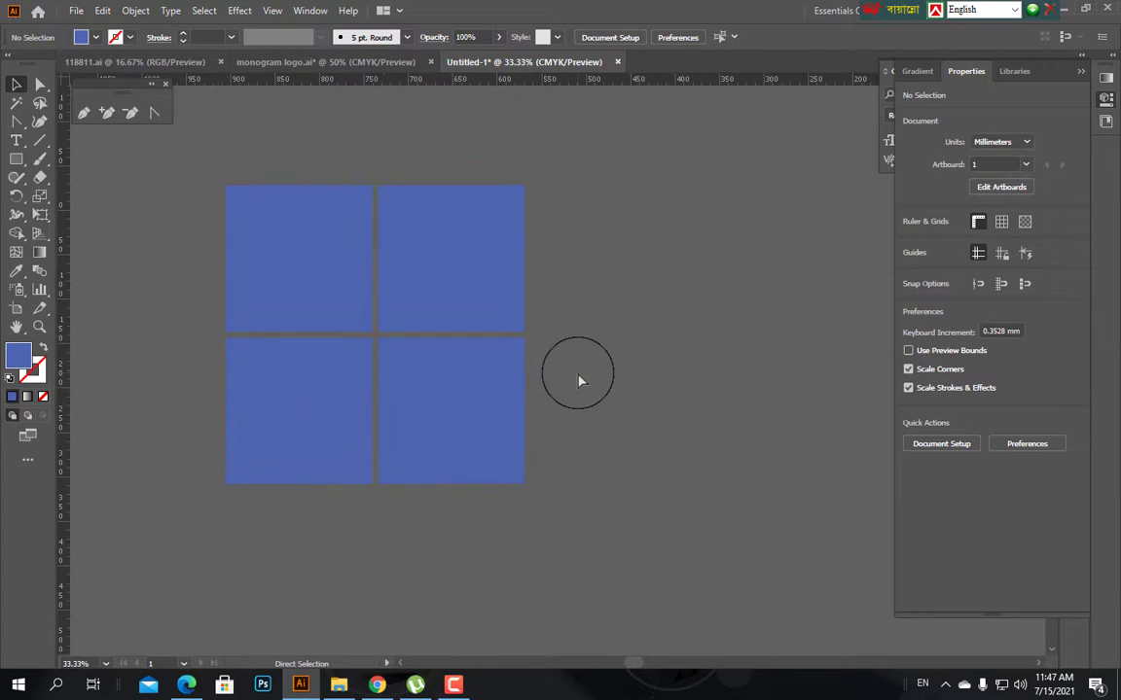
scroll(594, 386, down, 1)
scroll(593, 380, down, 1)
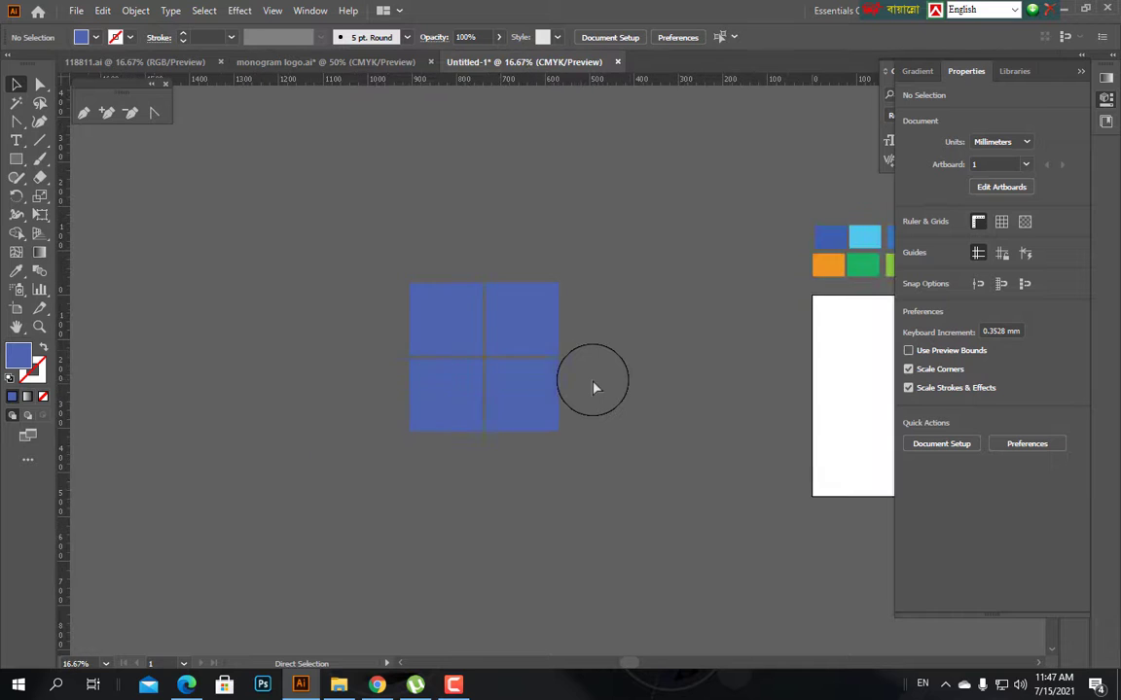
drag(632, 385, 557, 374)
drag(310, 253, 544, 458)
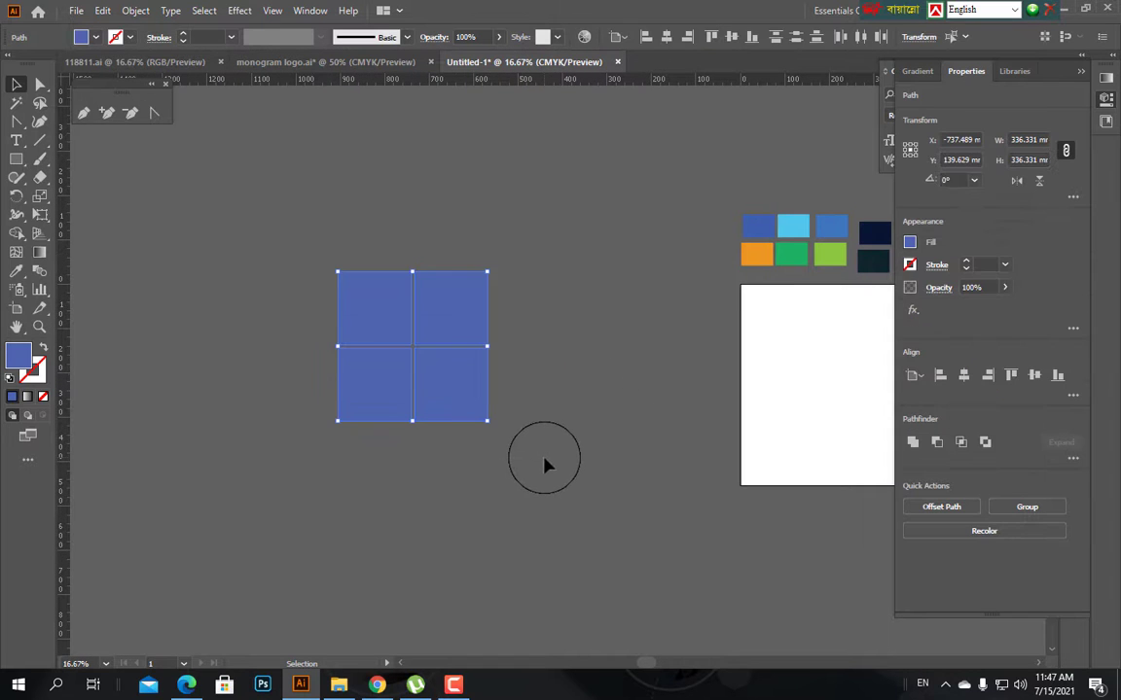
key(i)
click(756, 254)
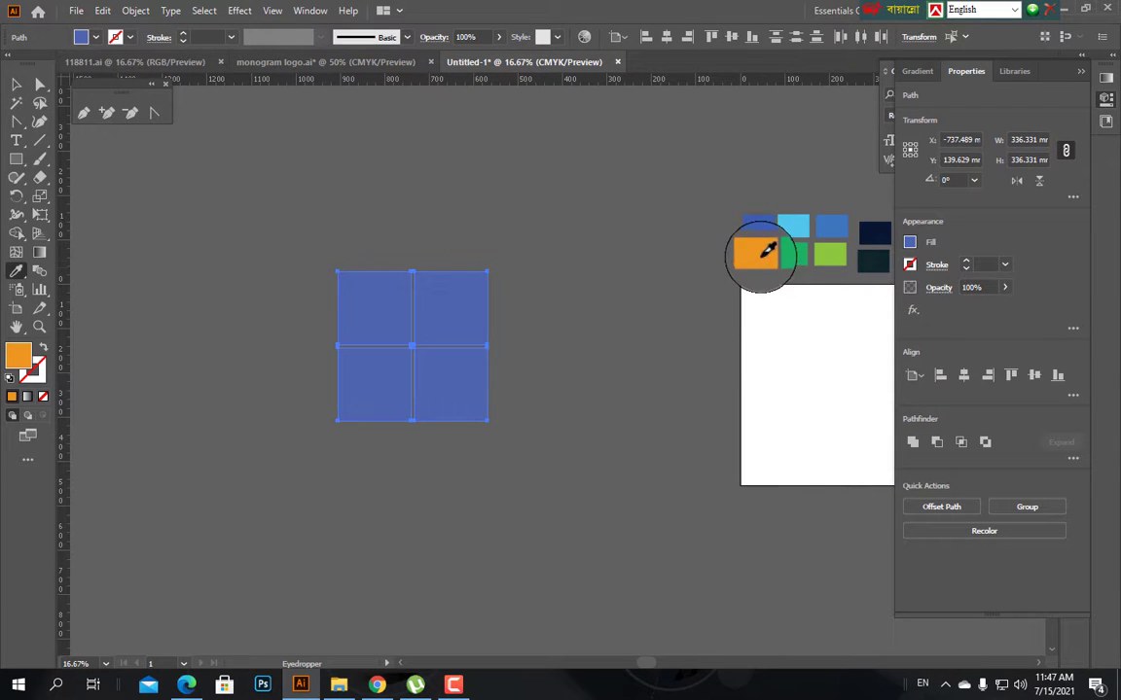
click(16, 84)
click(213, 205)
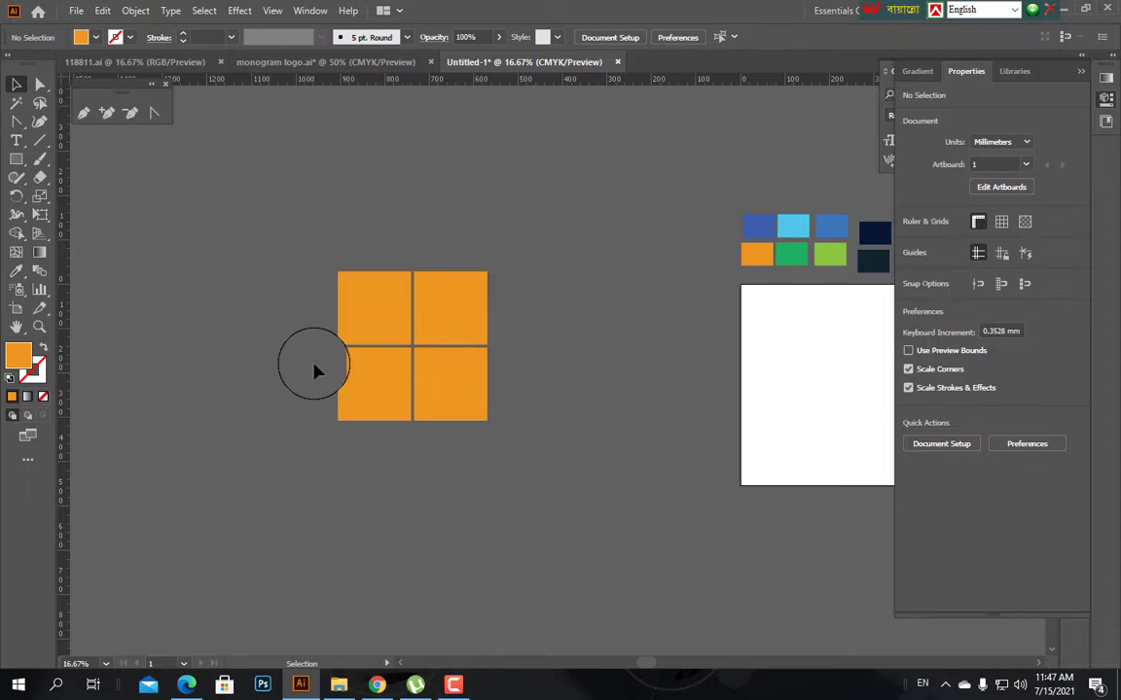
Place a copy of the orange four-square grid to its left, and rotate the original 45 degrees into a diamond.
scroll(313, 370, up, 3)
scroll(313, 370, down, 2)
scroll(313, 370, up, 2)
scroll(313, 370, down, 1)
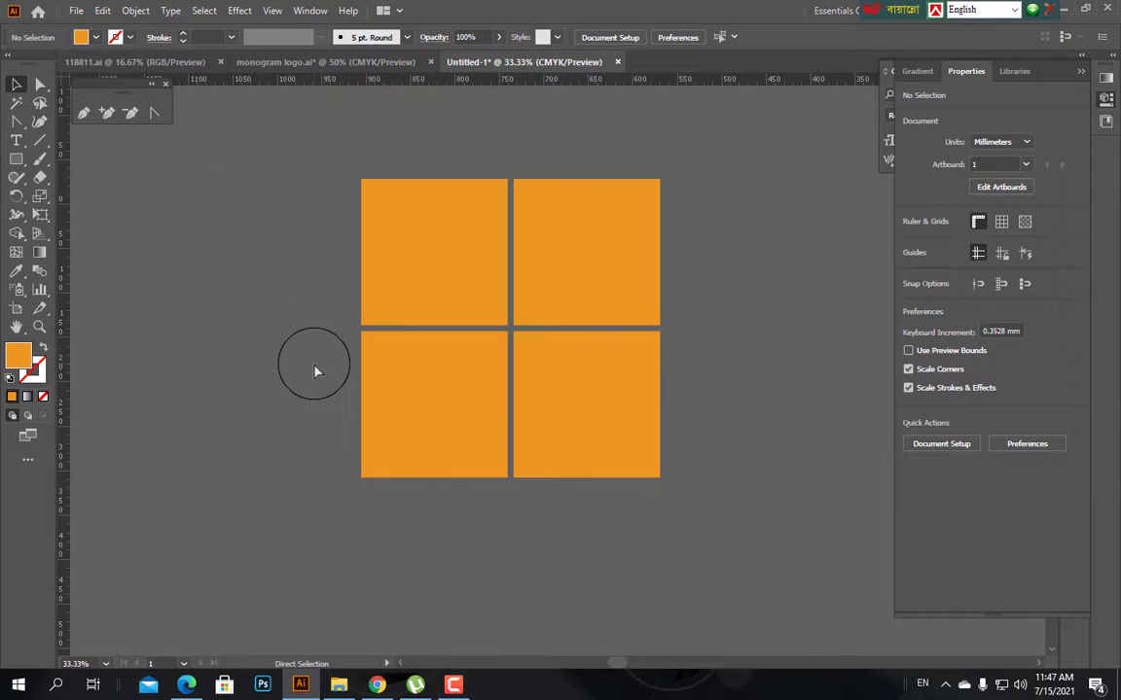
drag(842, 381, 780, 398)
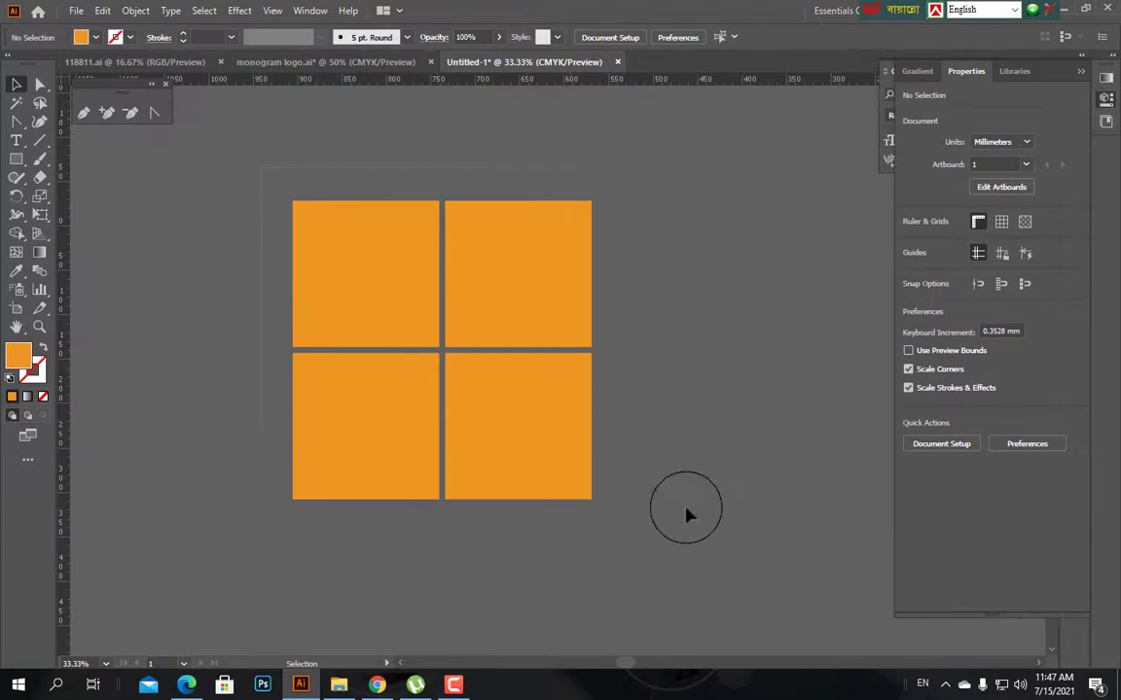
key(ctrl+a)
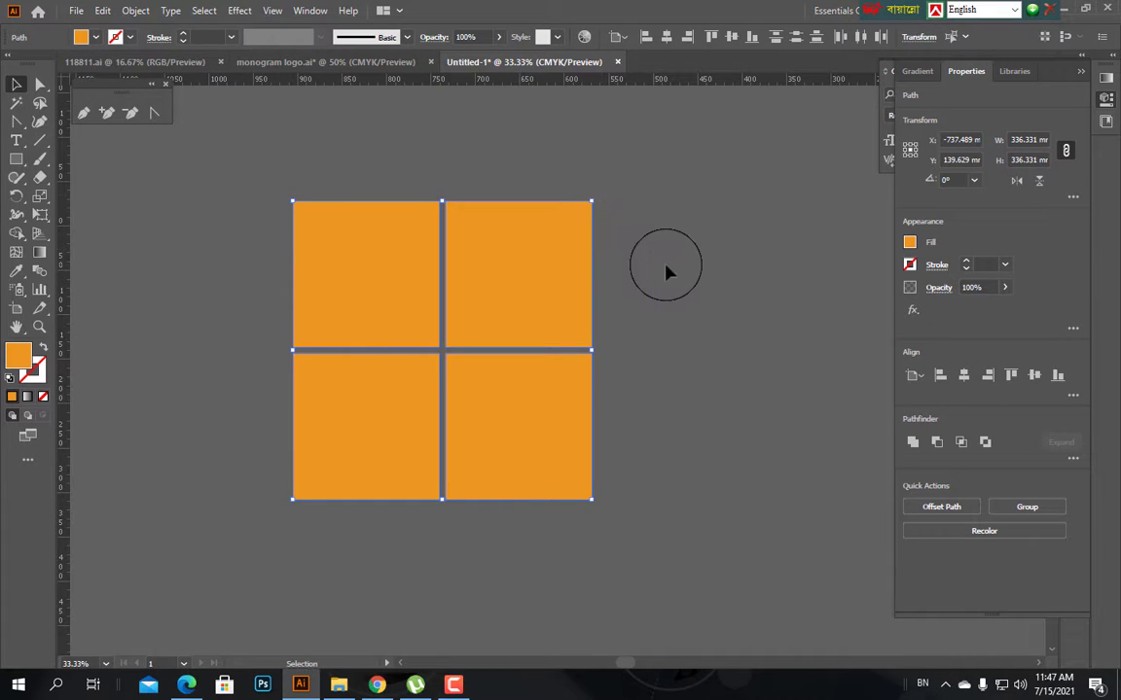
scroll(666, 273, down, 2)
drag(608, 268, 352, 244)
drag(448, 206, 659, 444)
drag(632, 224, 684, 313)
click(733, 288)
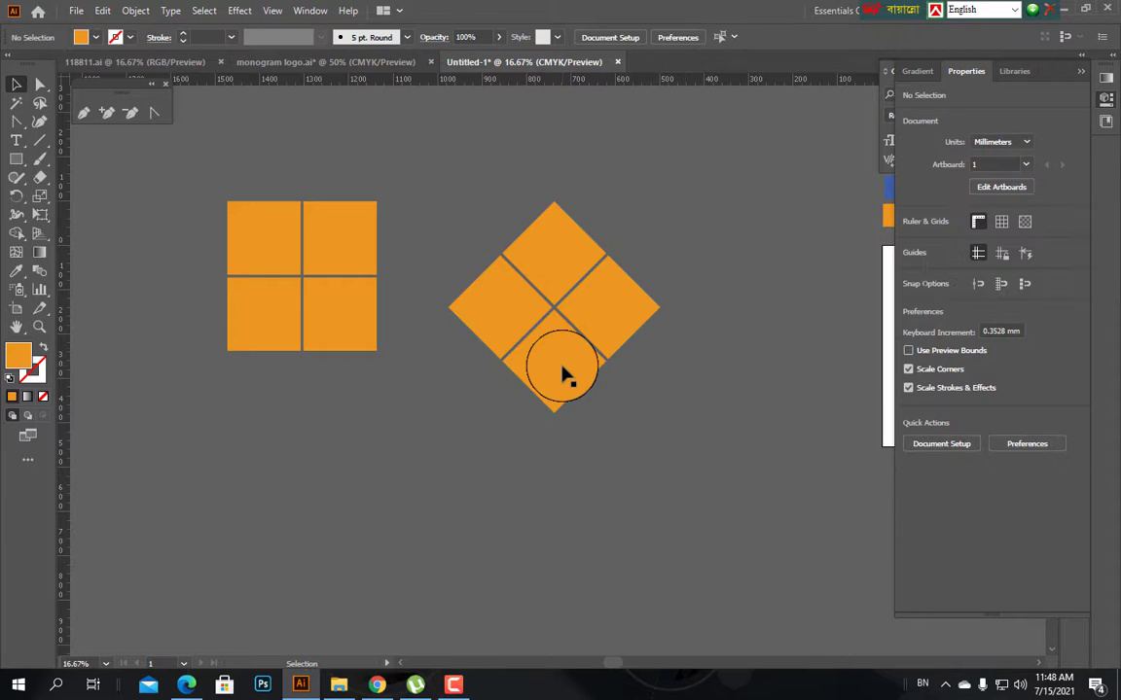
Delete the bottom square of the orange diamond.
click(563, 376)
key(Delete)
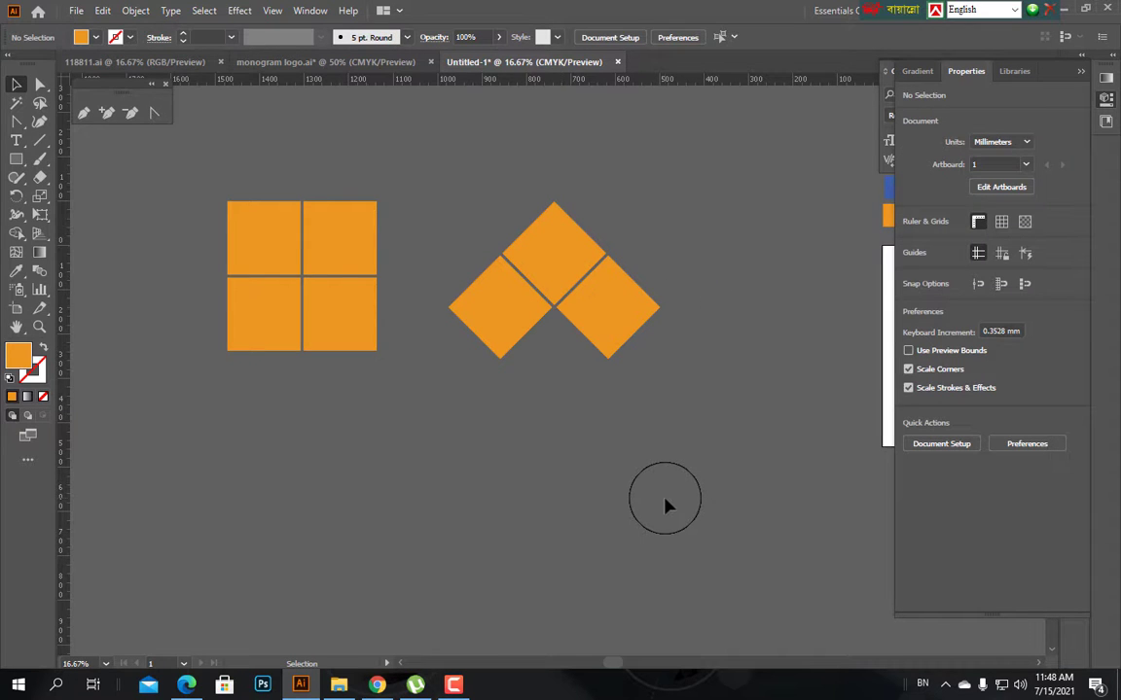
scroll(665, 505, up, 2)
scroll(665, 505, down, 1)
scroll(600, 443, down, 1)
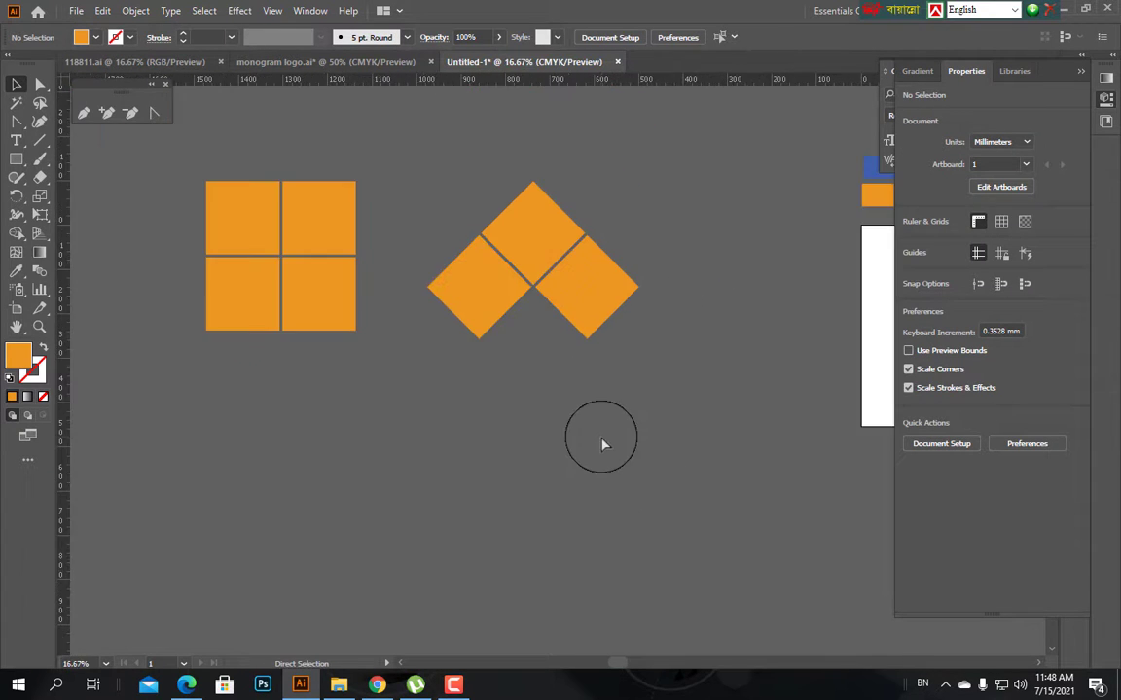
Group the three remaining diamond squares and move the group up and to the right, away from the four-square grid.
drag(638, 353, 666, 375)
right_click(518, 239)
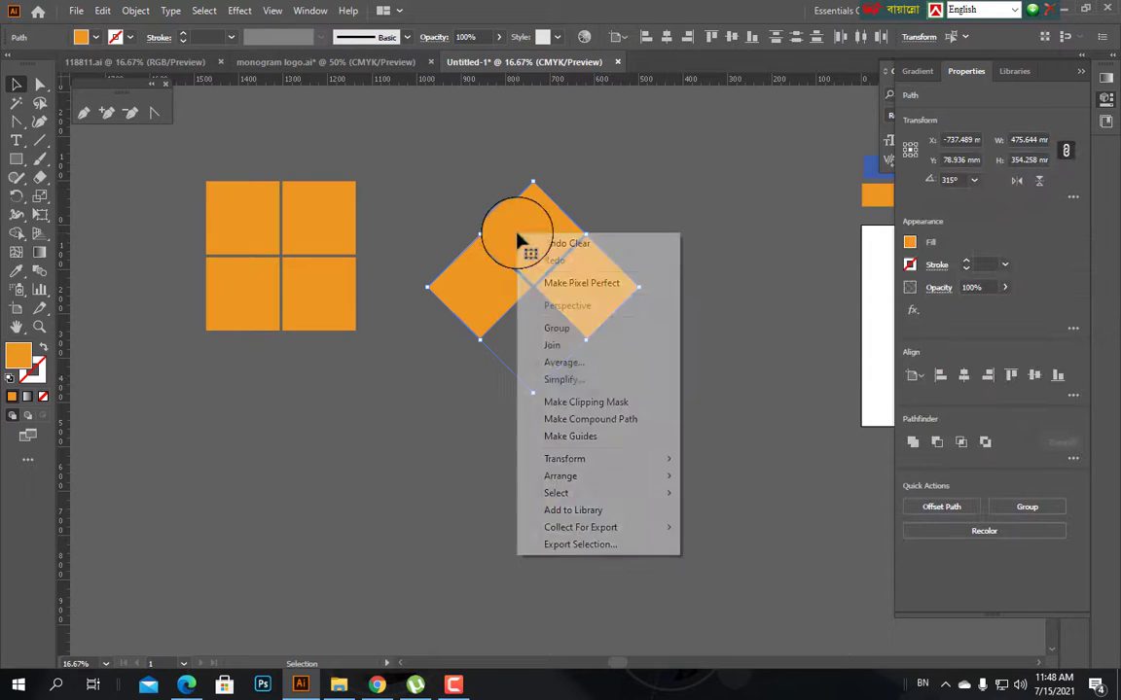
click(561, 328)
click(705, 303)
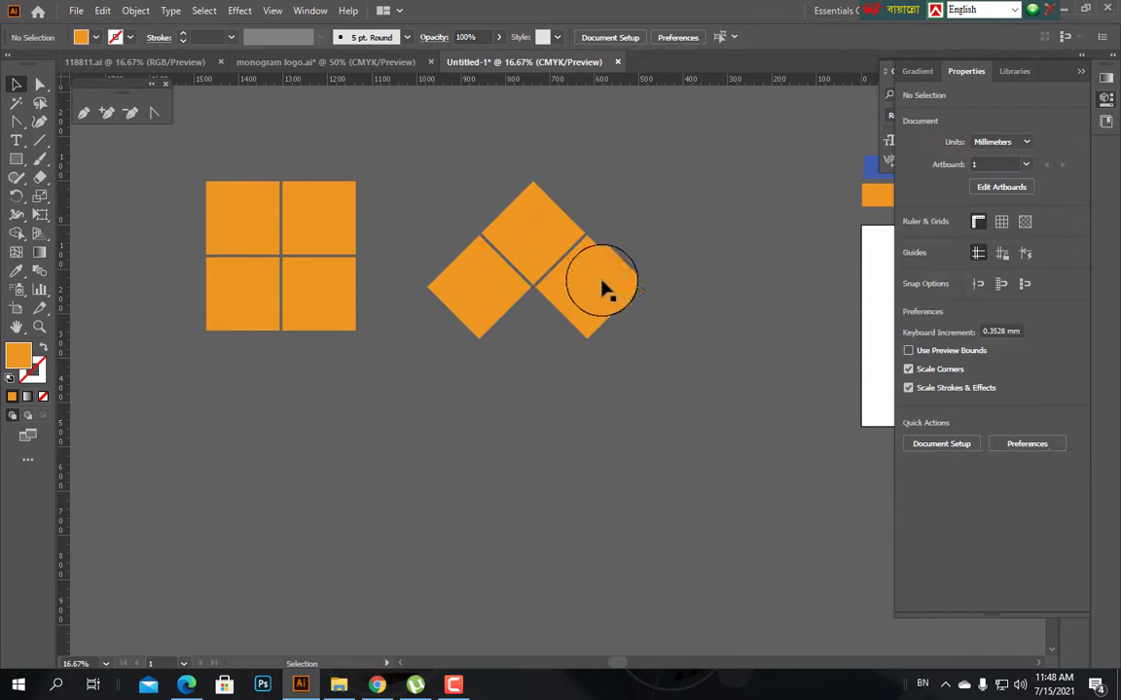
drag(601, 282, 724, 244)
click(515, 392)
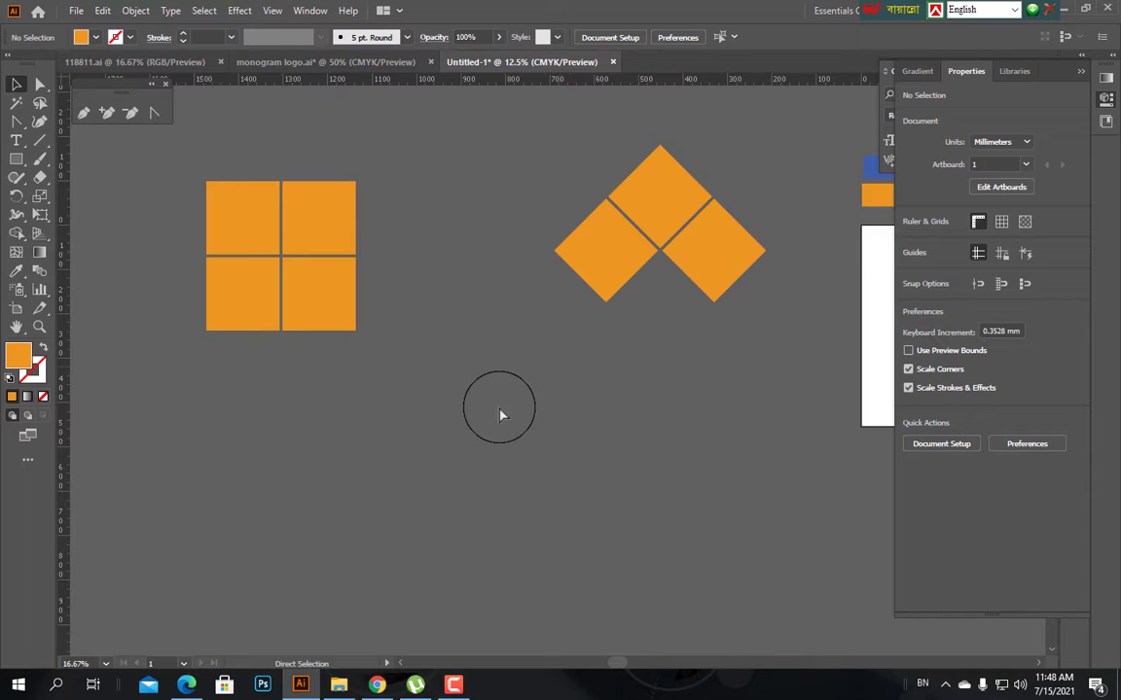
Scale the upright four-square grid down proportionally about its center to about 207 mm wide and high.
scroll(499, 408, down, 1)
scroll(498, 409, up, 2)
scroll(499, 409, down, 1)
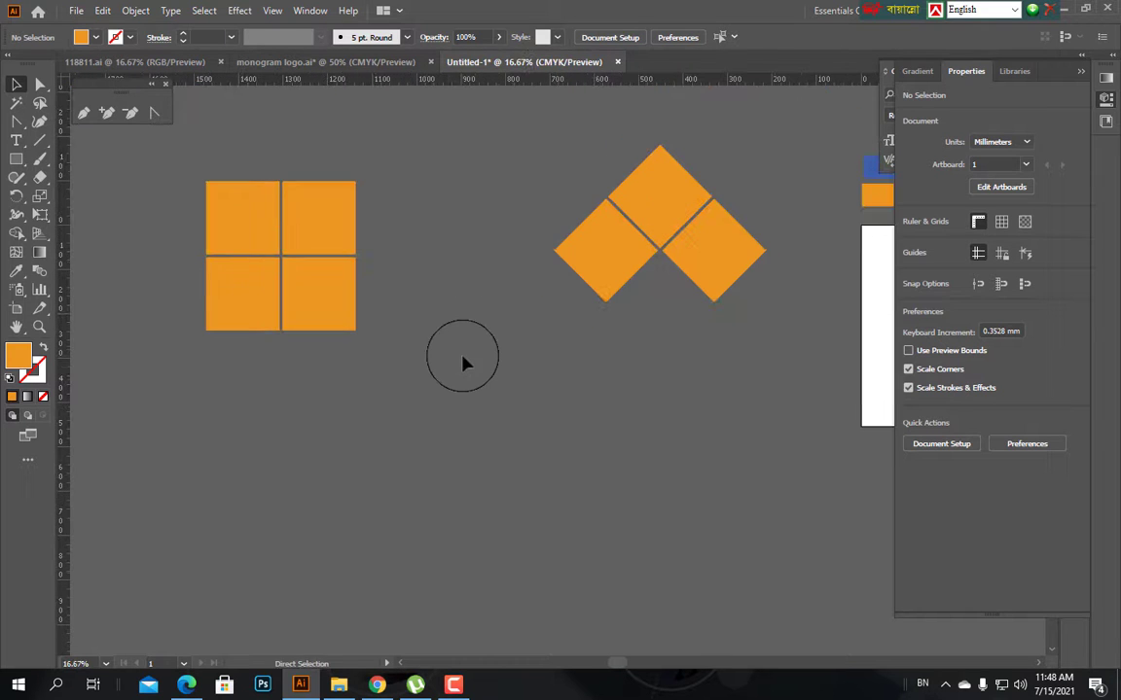
scroll(462, 357, down, 2)
drag(295, 244, 431, 396)
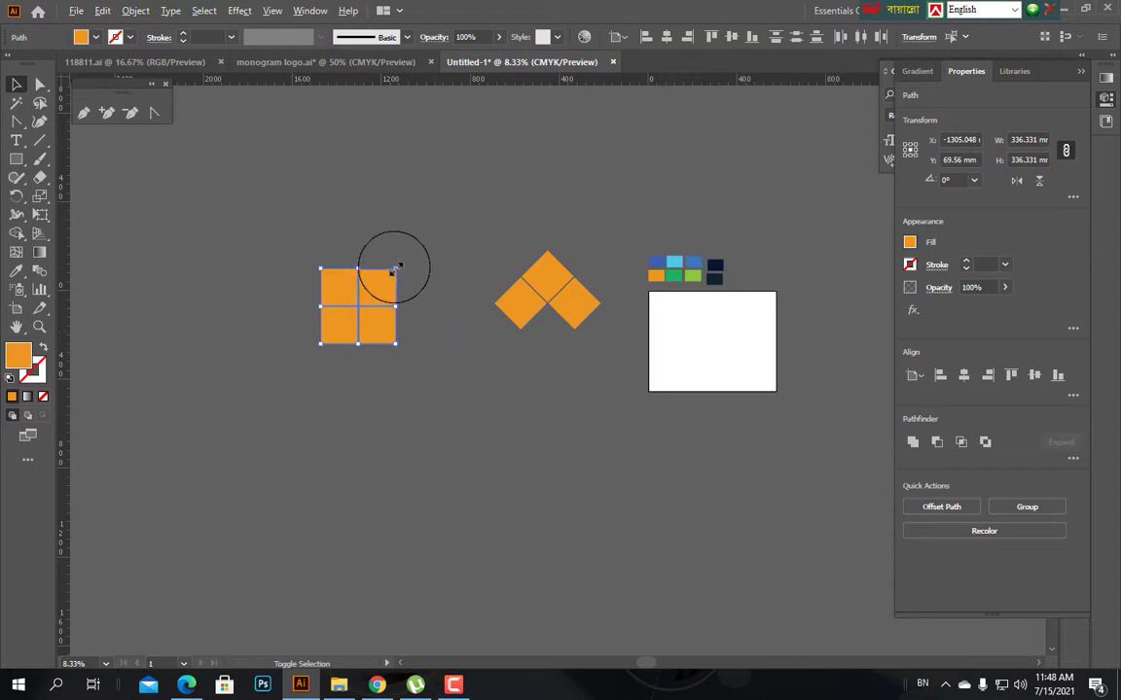
drag(394, 268, 382, 284)
scroll(443, 420, up, 2)
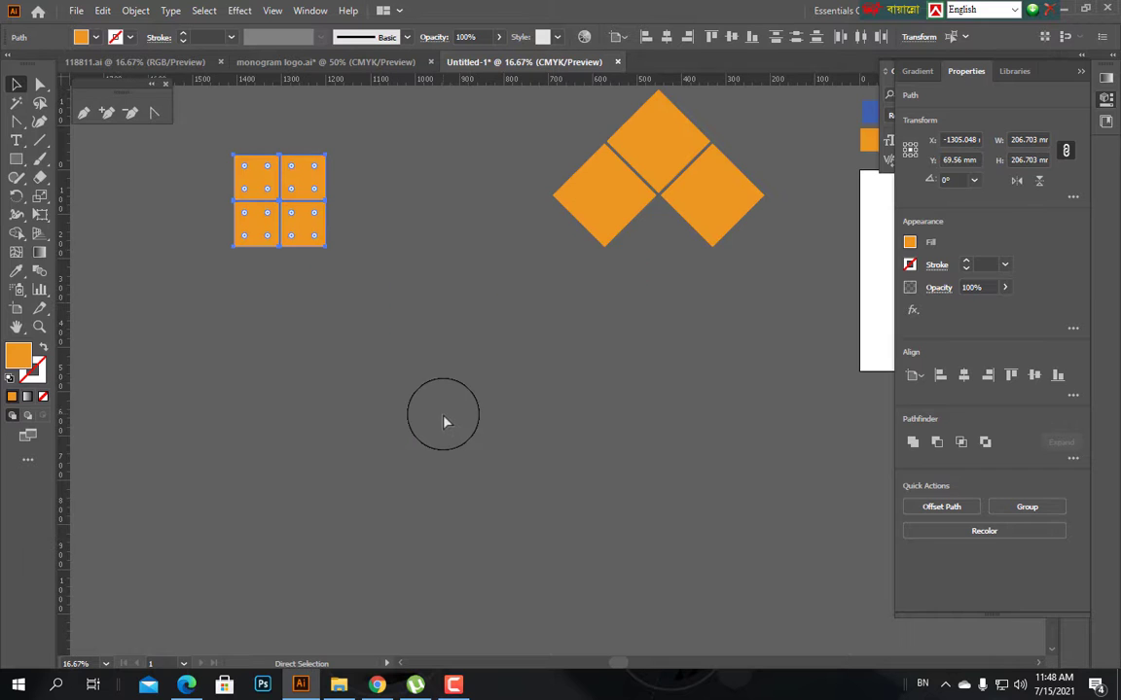
click(439, 305)
key(v)
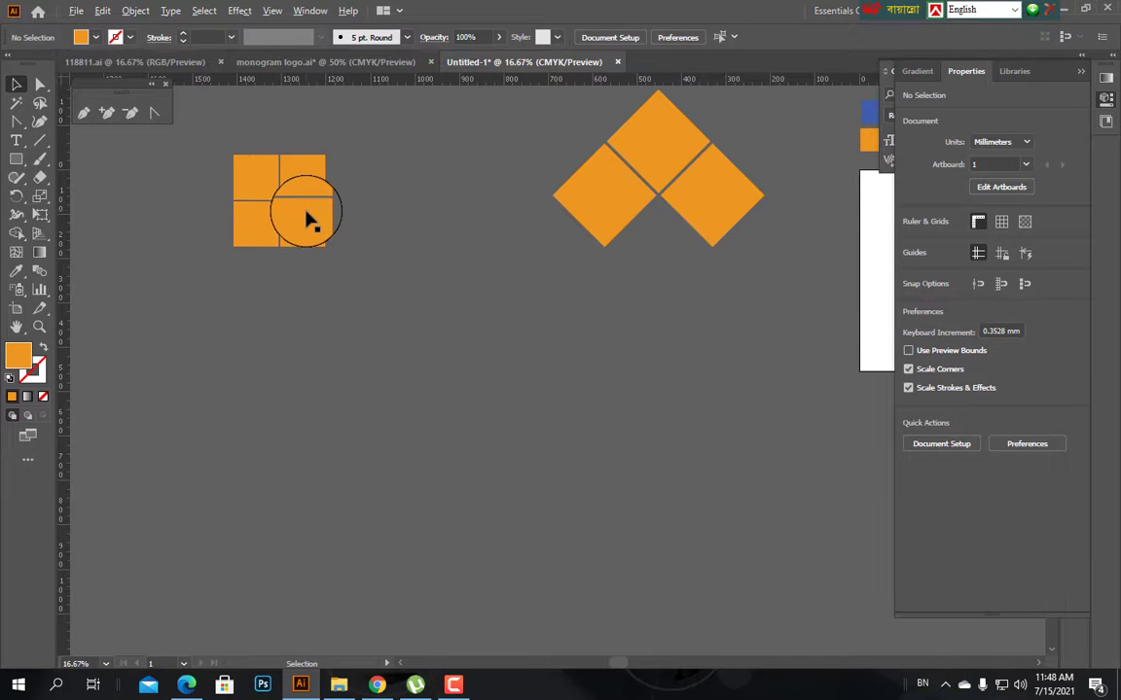
drag(306, 219, 376, 212)
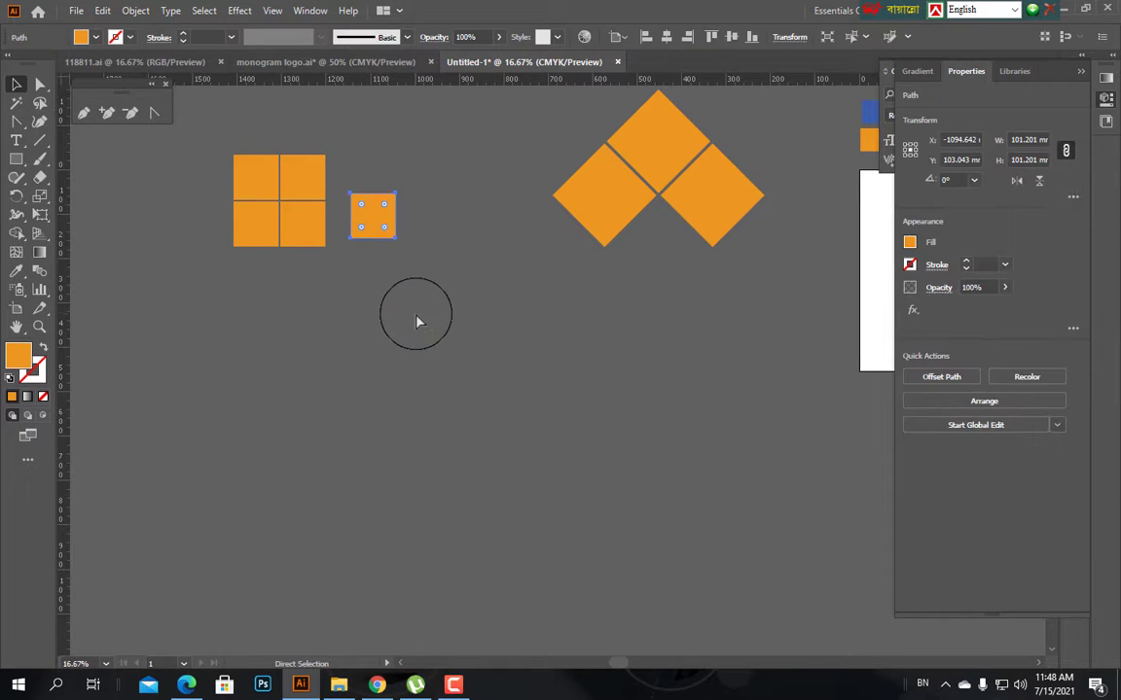
key(ctrl+z)
key(ctrl+z)
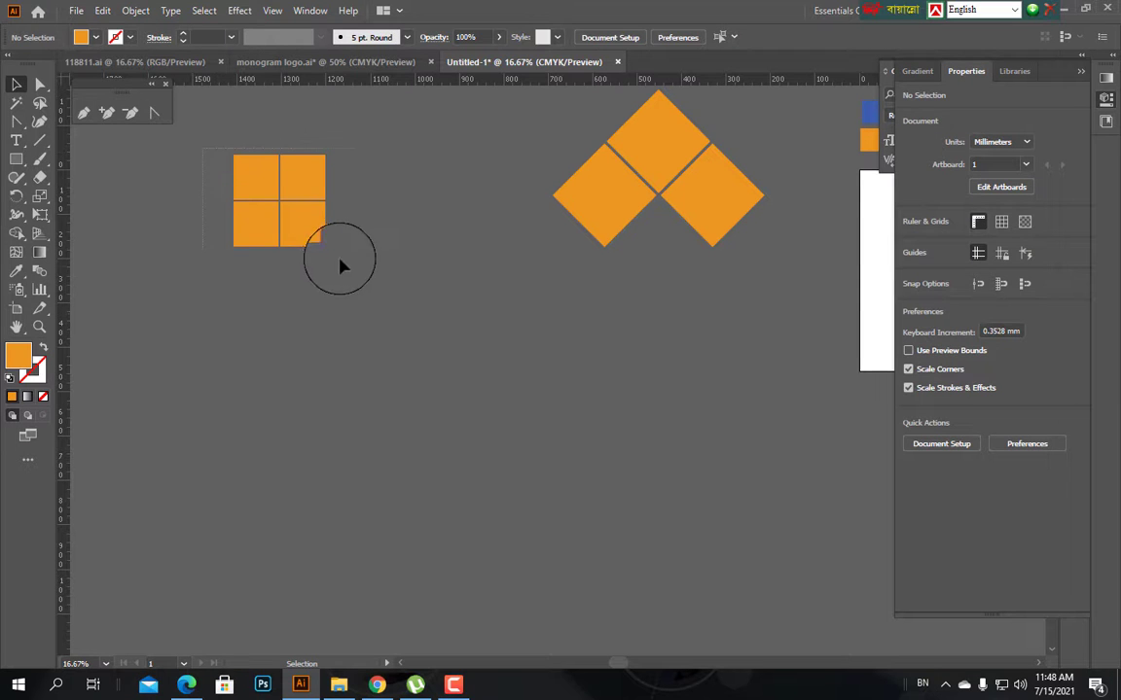
Group the four squares of the upright orange grid.
drag(340, 260, 354, 267)
key(a)
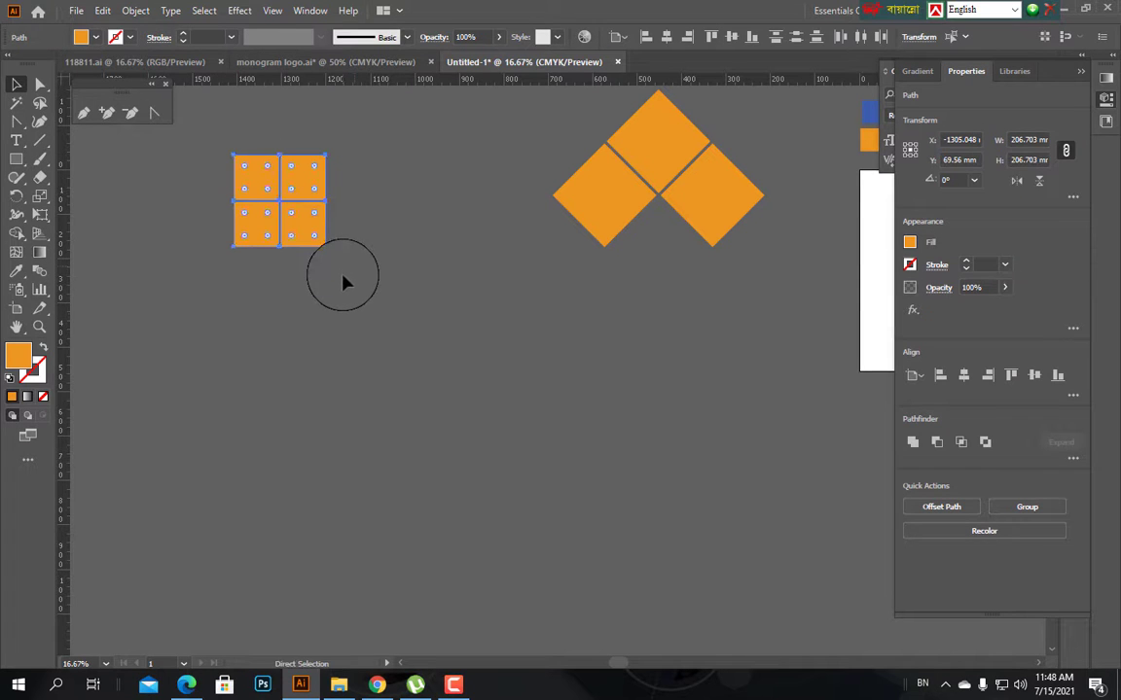
key(v)
right_click(296, 222)
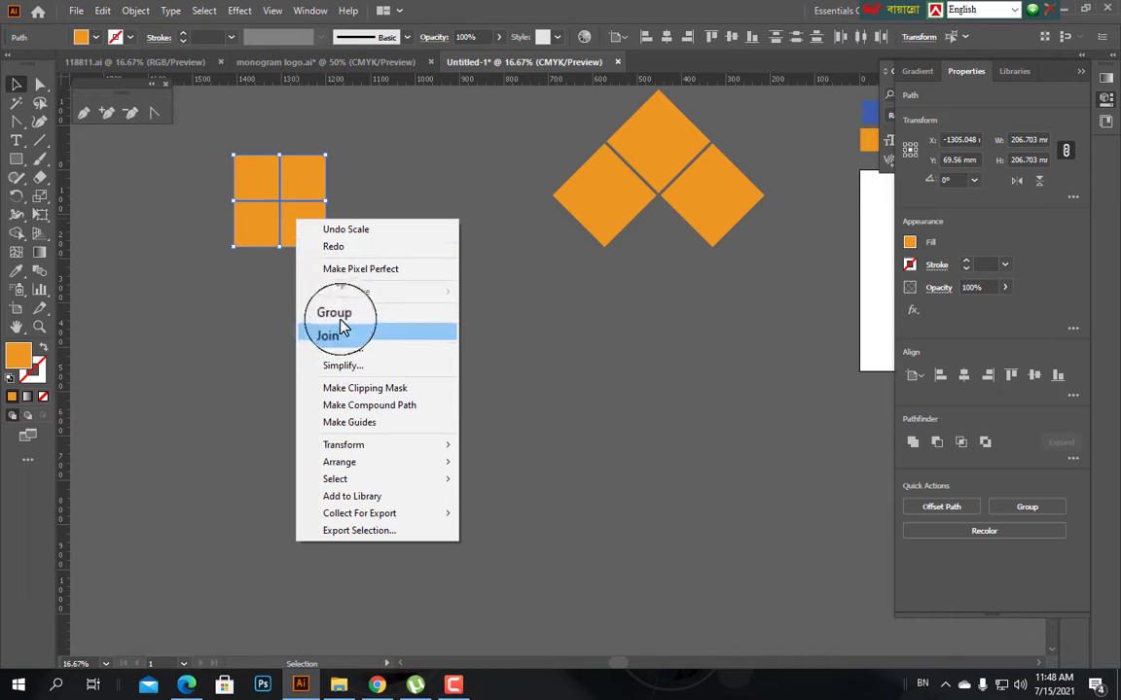
click(335, 312)
click(538, 293)
Paste a copy of the grouped orange grid and place it directly to the right of the original.
right_click(304, 185)
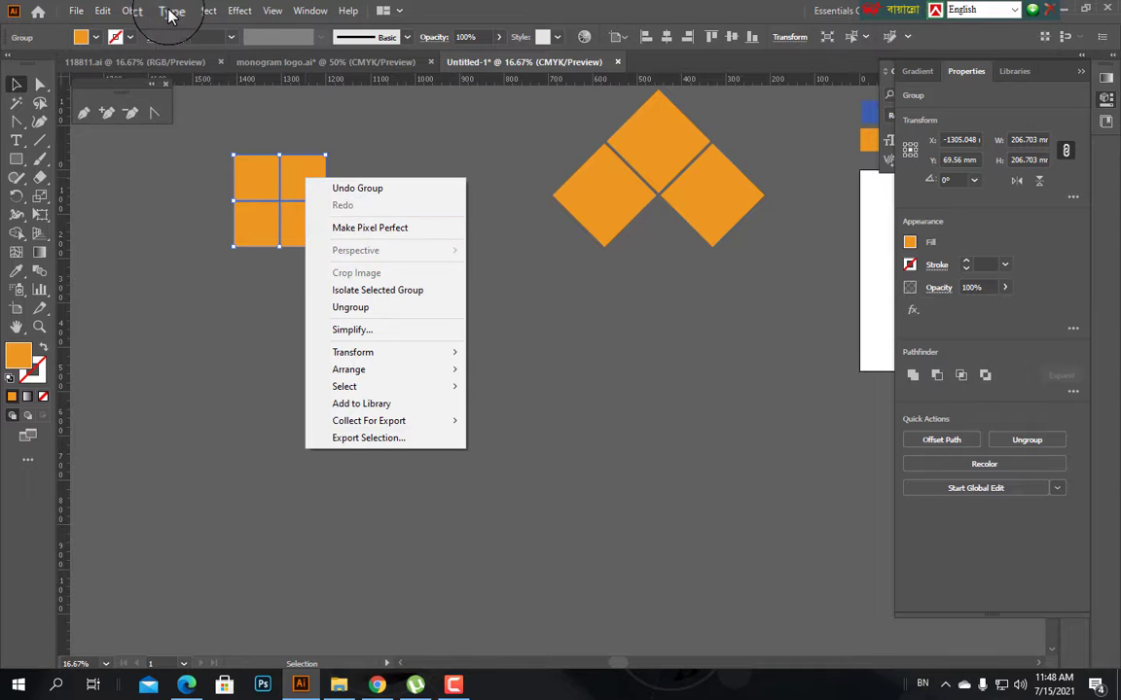
click(102, 11)
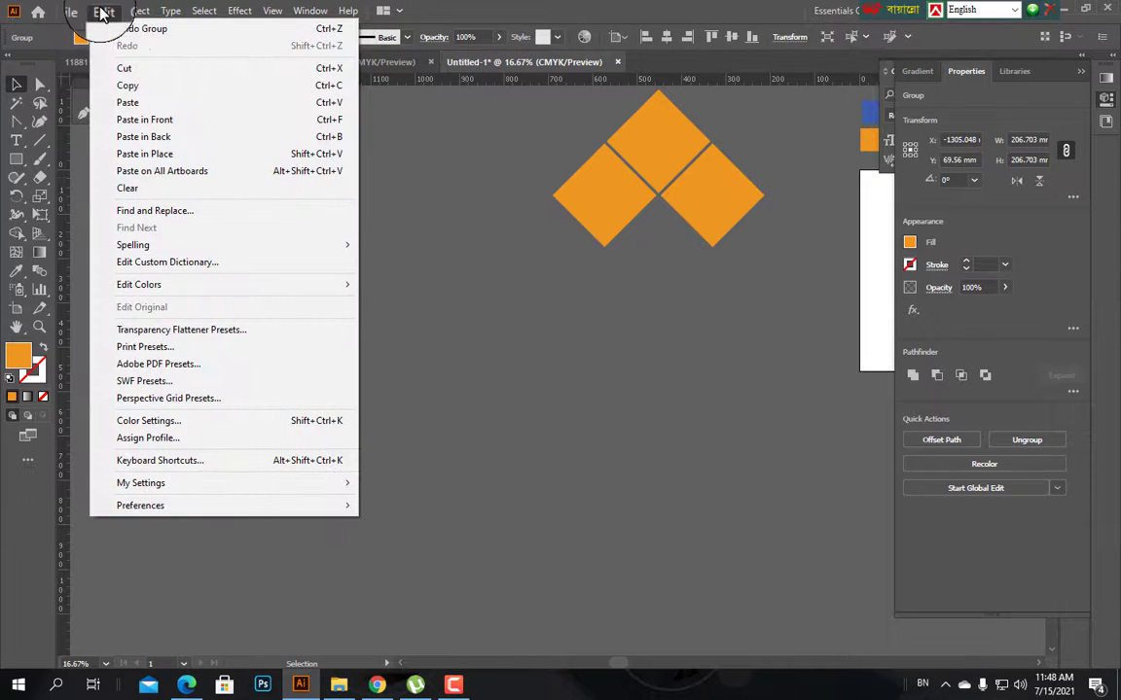
click(127, 85)
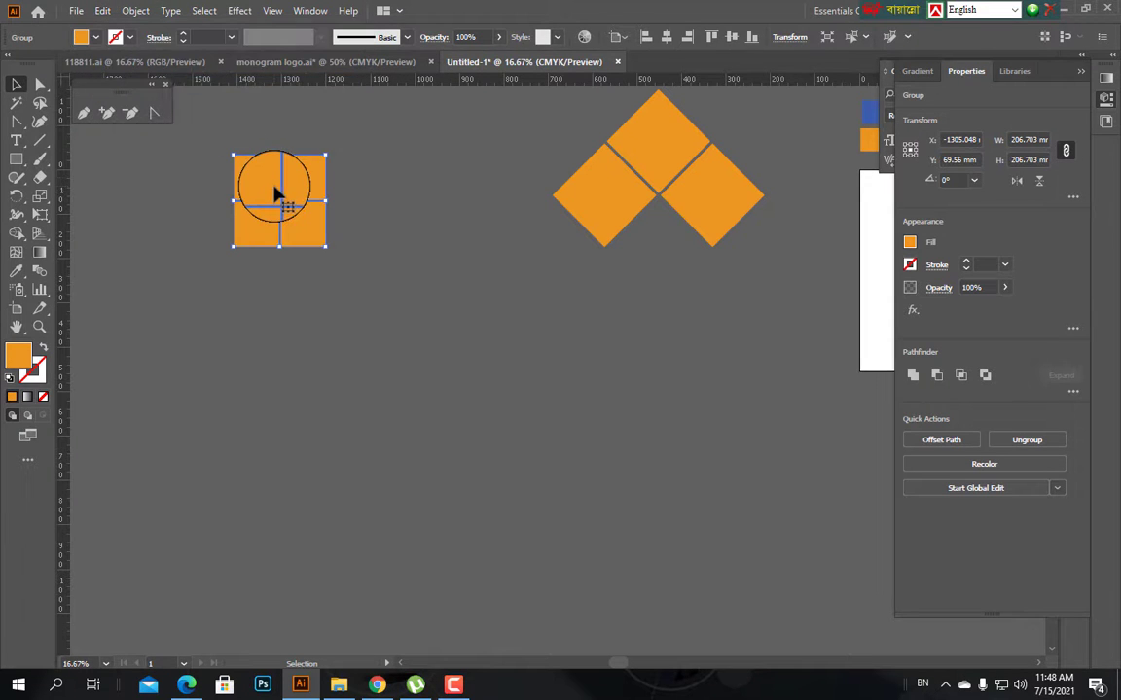
click(102, 11)
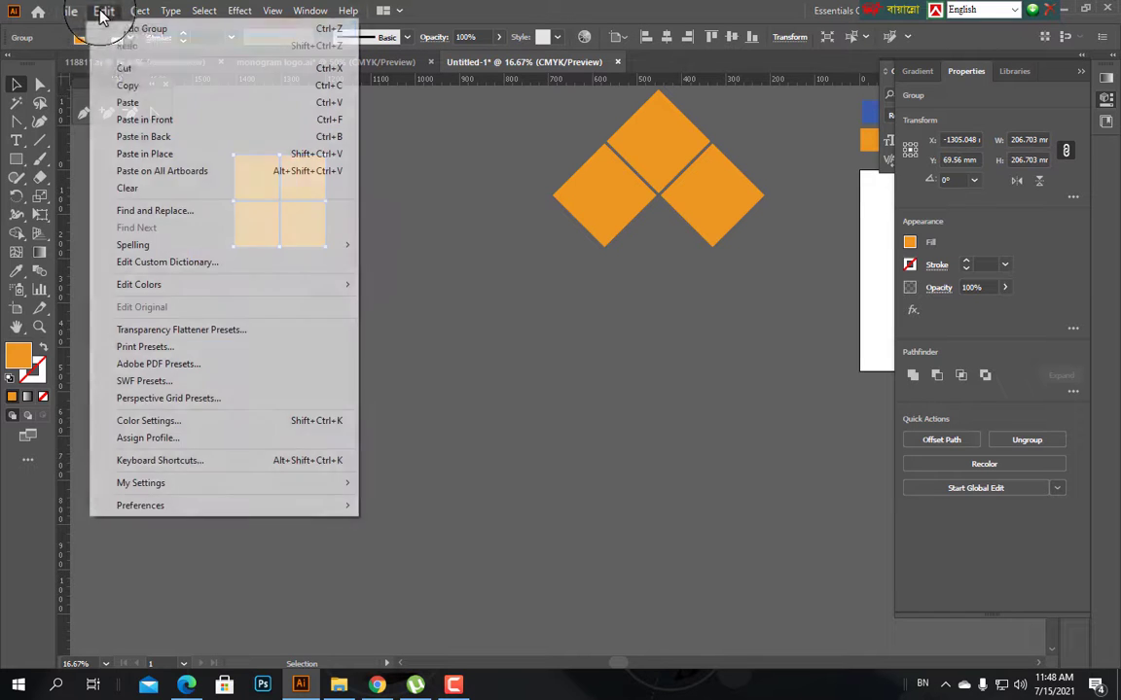
click(128, 103)
click(467, 321)
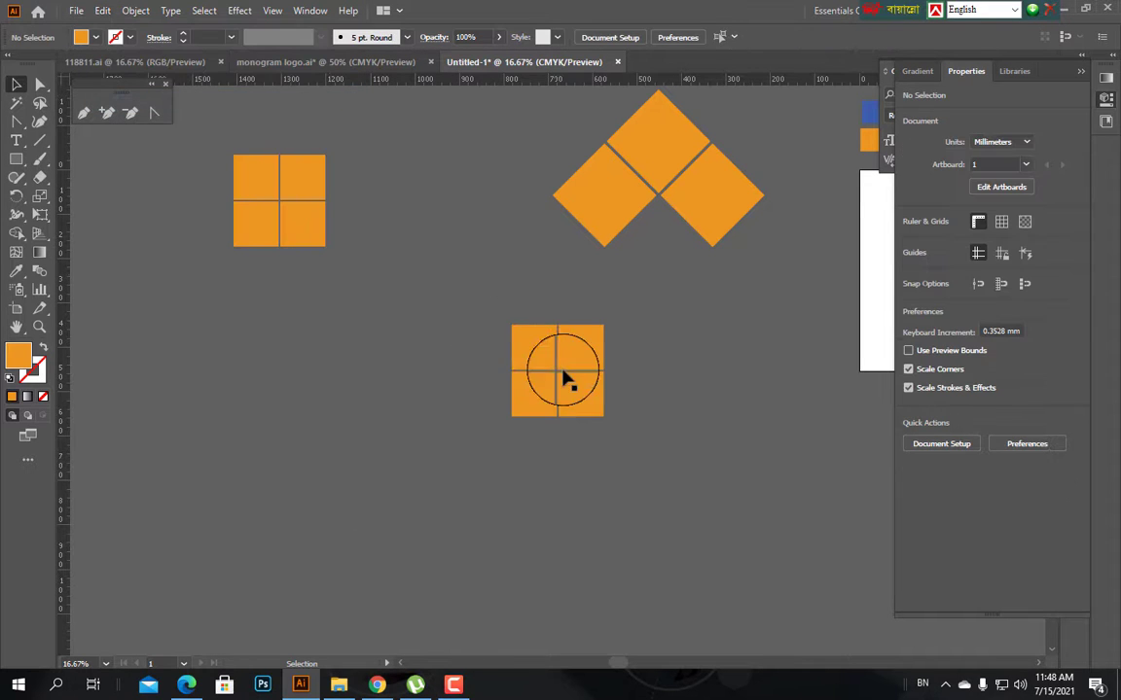
drag(407, 199, 414, 206)
click(424, 297)
Recolor both upright four-square grids with a near-white fill.
click(243, 180)
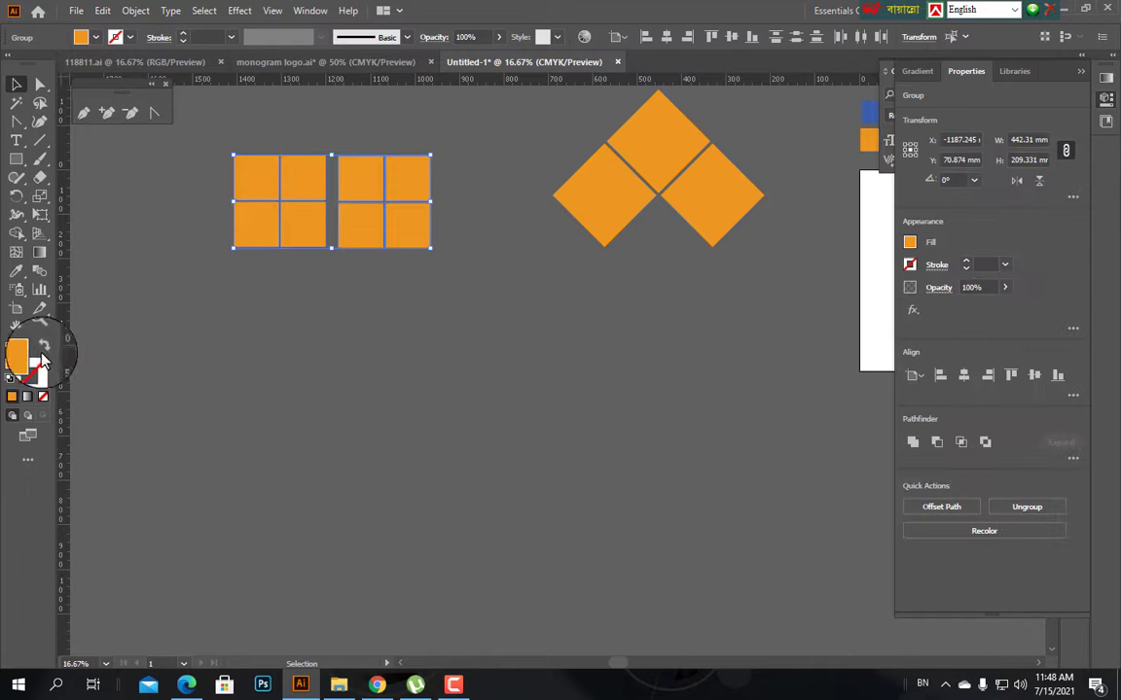
double_click(22, 358)
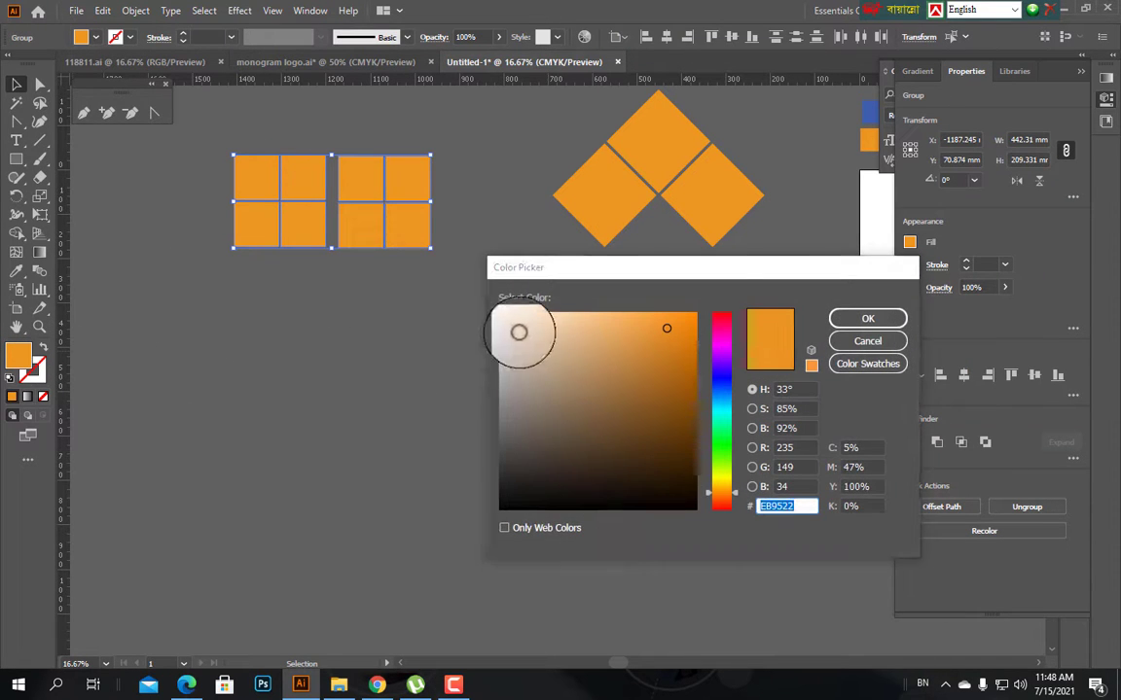
click(507, 318)
click(869, 317)
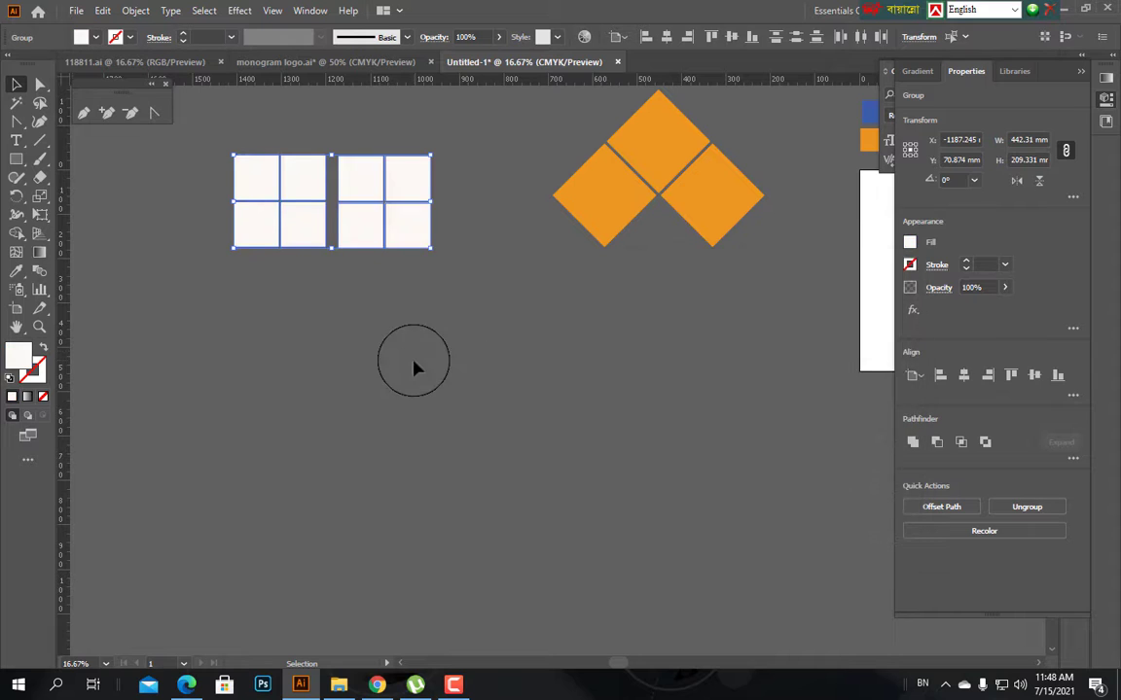
click(455, 408)
Move both white grids up and to the right so they sit in a row beside the orange three-square shape.
scroll(455, 409, up, 3)
drag(400, 292, 491, 224)
drag(275, 268, 352, 200)
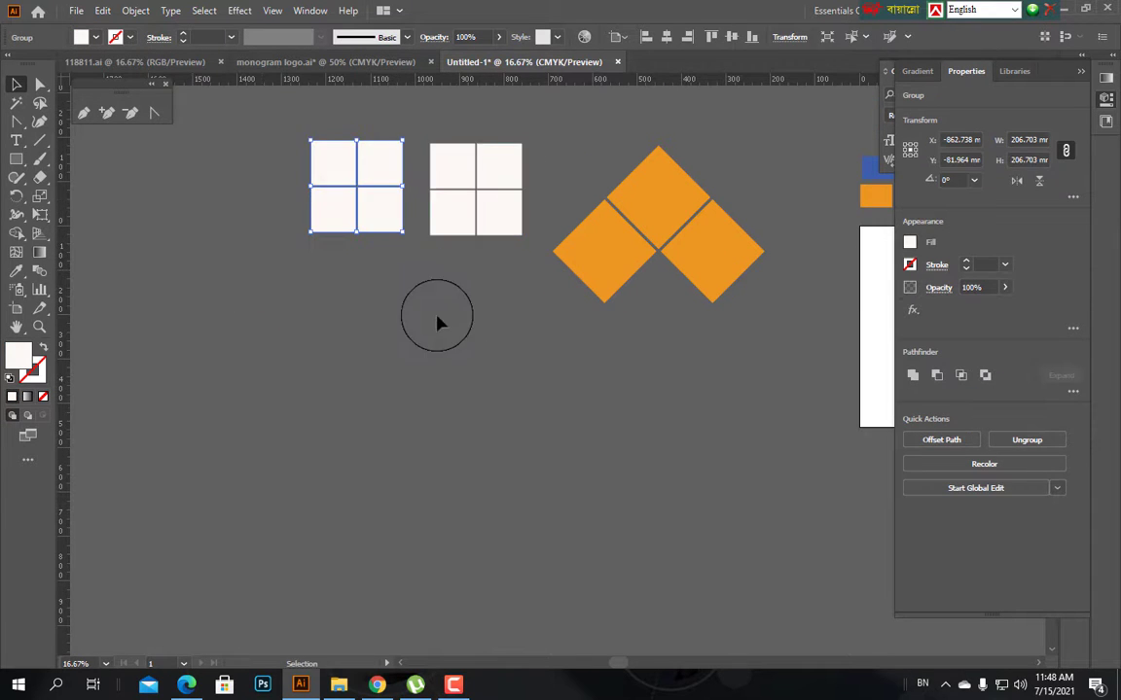
click(485, 395)
scroll(486, 398, up, 2)
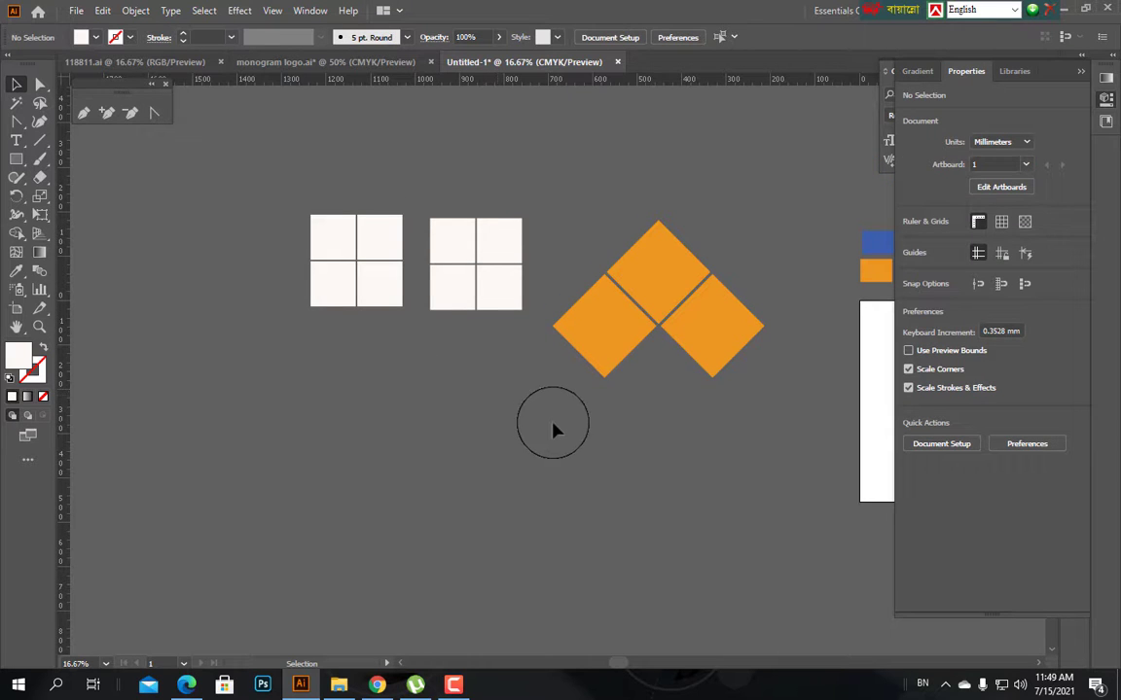
Scale the orange three-square shape down proportionally to about the white grids' height and place it just right of the nearest grid.
drag(702, 320, 692, 260)
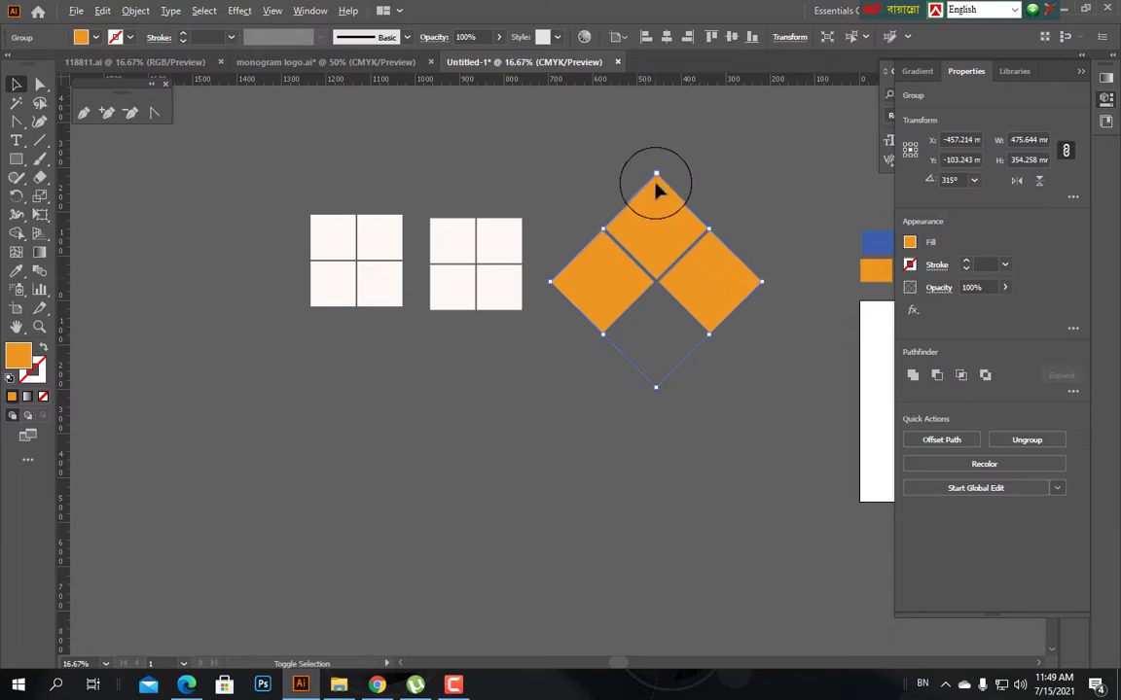
drag(655, 179, 658, 221)
click(640, 387)
drag(668, 274, 633, 273)
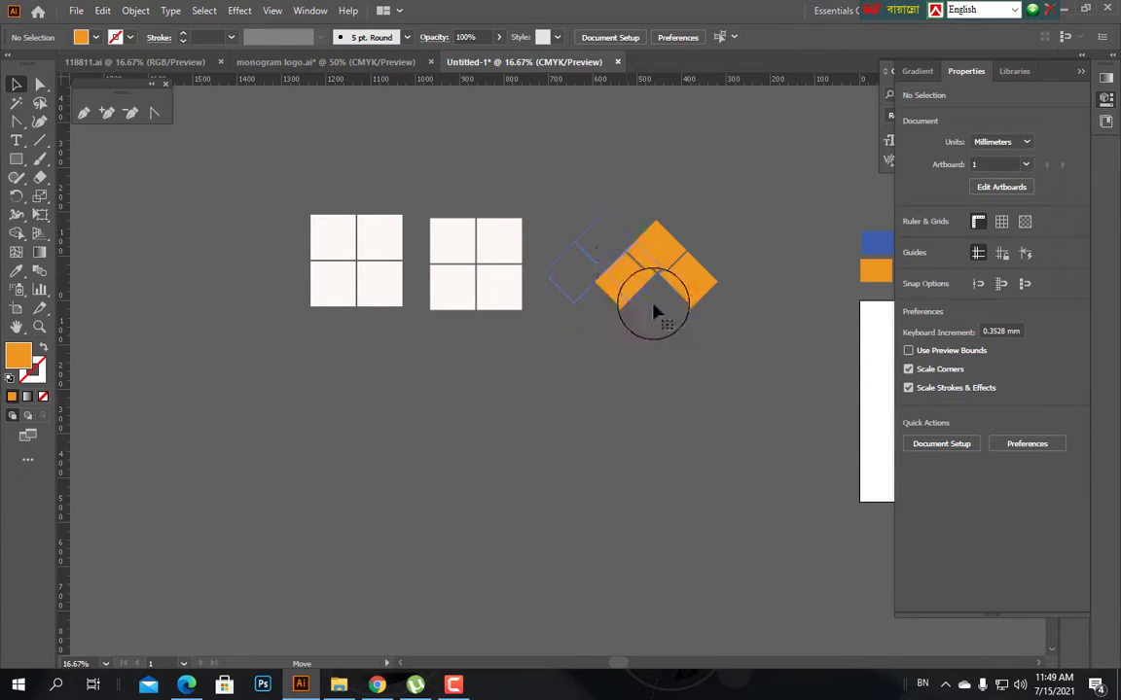
click(650, 386)
scroll(594, 418, up, 1)
scroll(595, 419, down, 1)
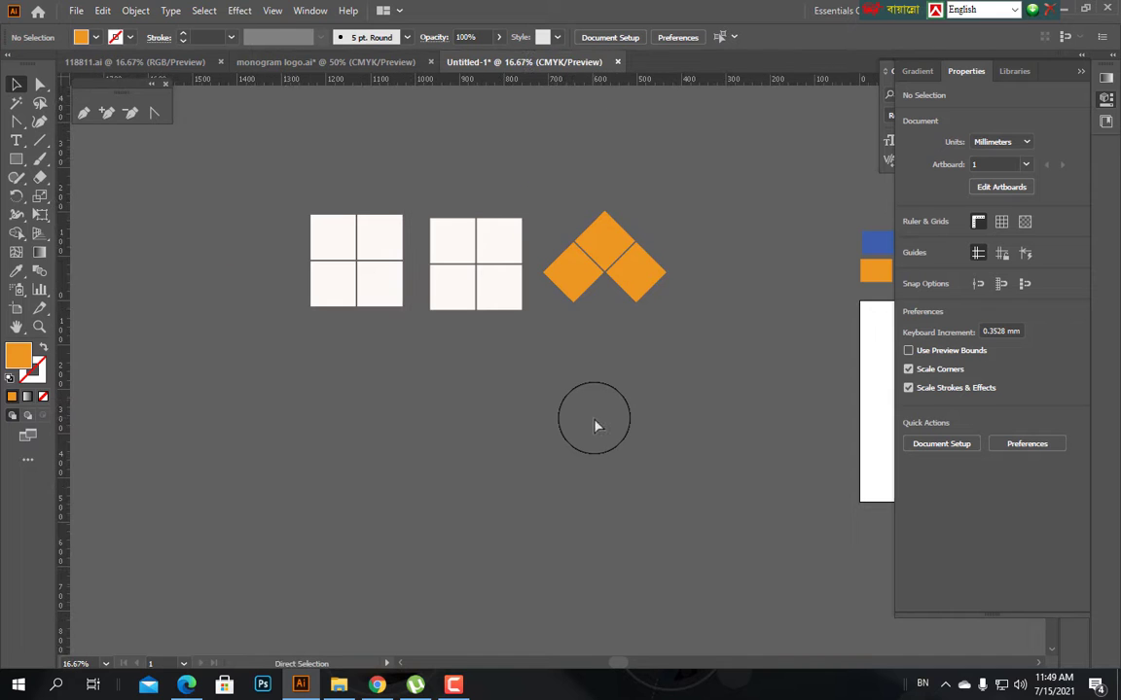
Delete the white grid nearest the orange shape and move the orange shape left beside the remaining white grid.
click(480, 250)
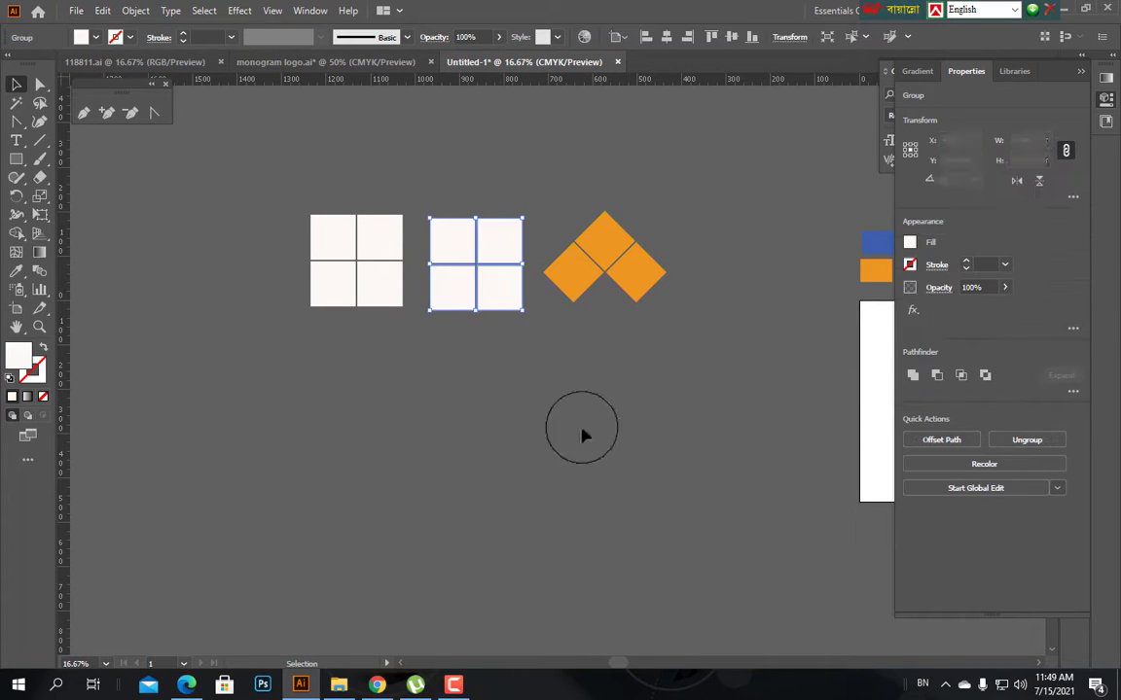
key(Delete)
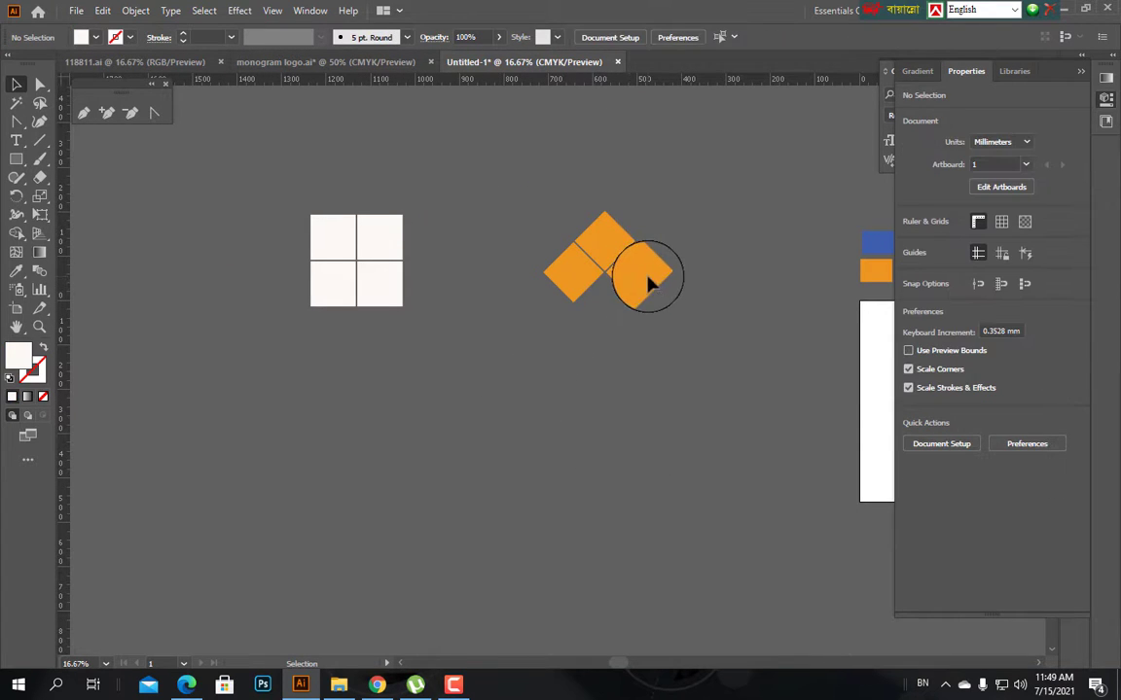
drag(649, 282, 538, 275)
click(570, 439)
scroll(574, 443, down, 2)
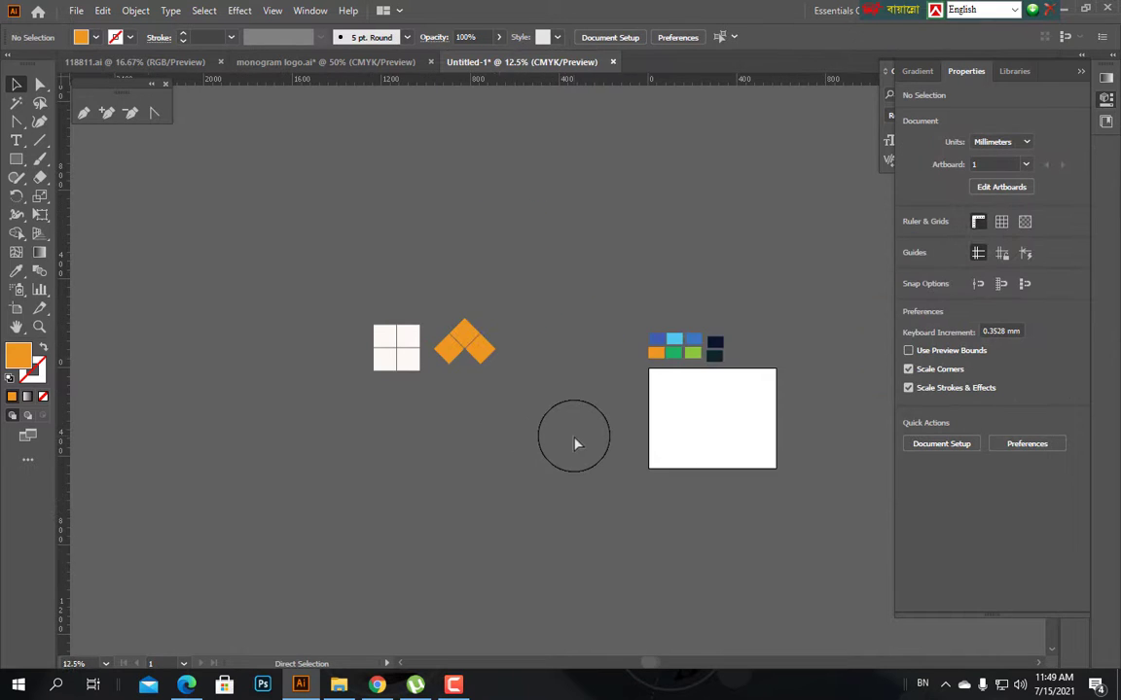
scroll(574, 441, up, 2)
drag(425, 387, 567, 344)
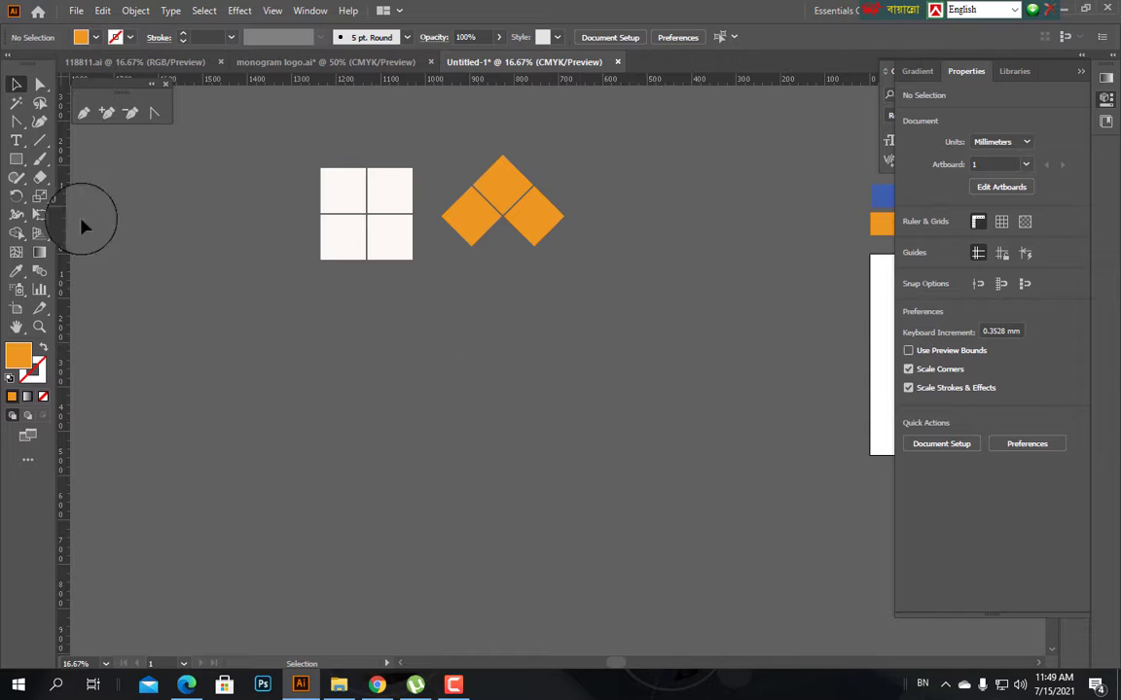
Create an orange three-sided polygon with a radius of 114.778 mm below the white grid.
right_click(17, 161)
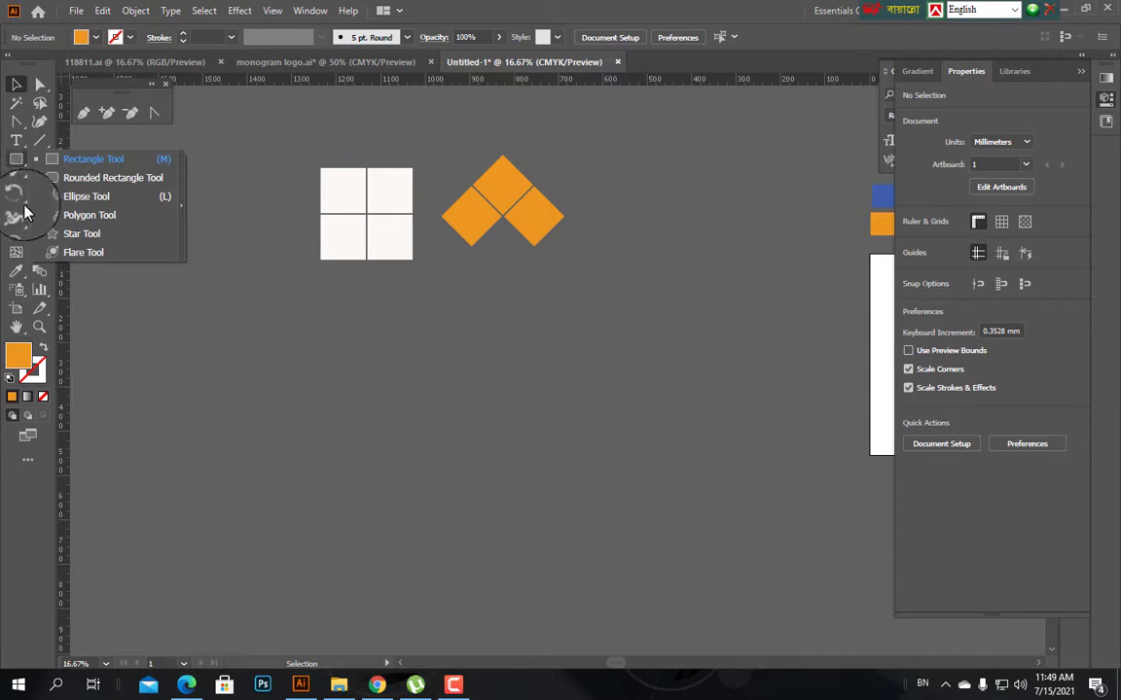
click(89, 218)
click(498, 470)
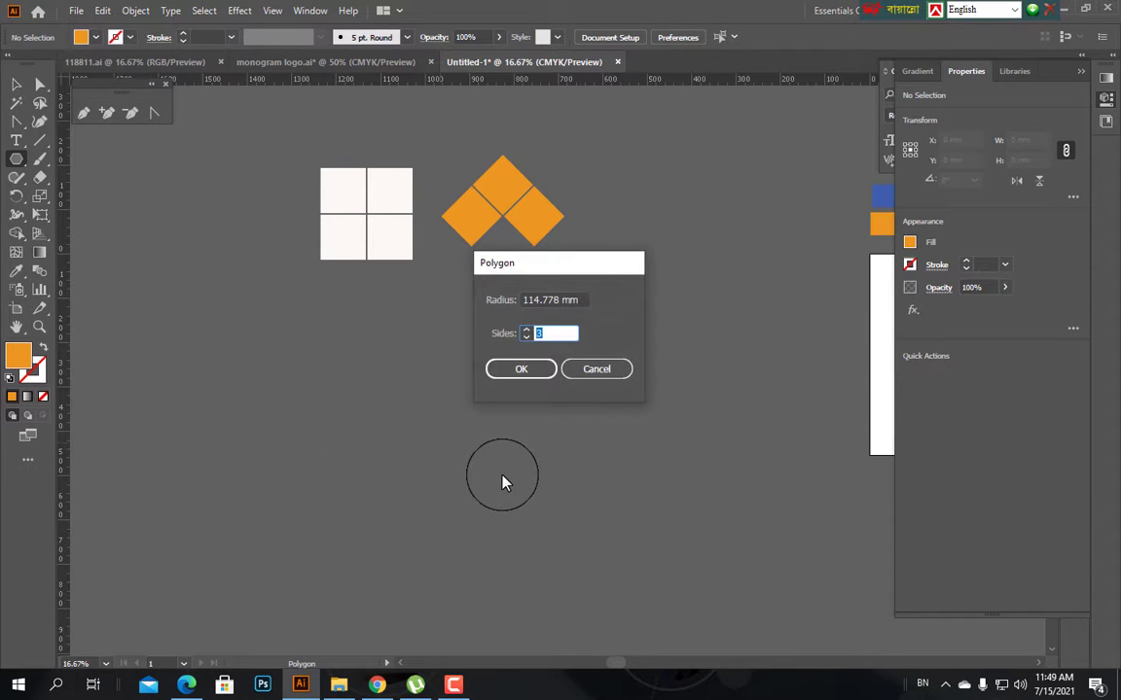
click(519, 369)
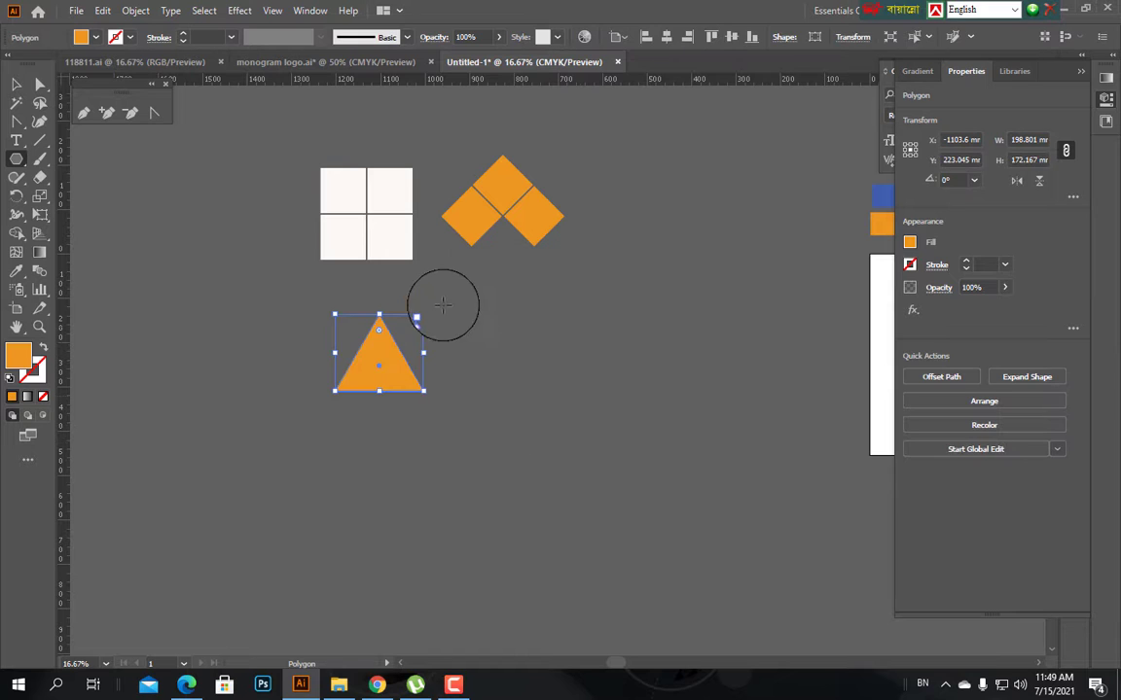
Rotate the orange triangle to 270° so it points right, and move it below and right of the three-square shape.
drag(435, 307, 557, 374)
click(17, 86)
click(192, 262)
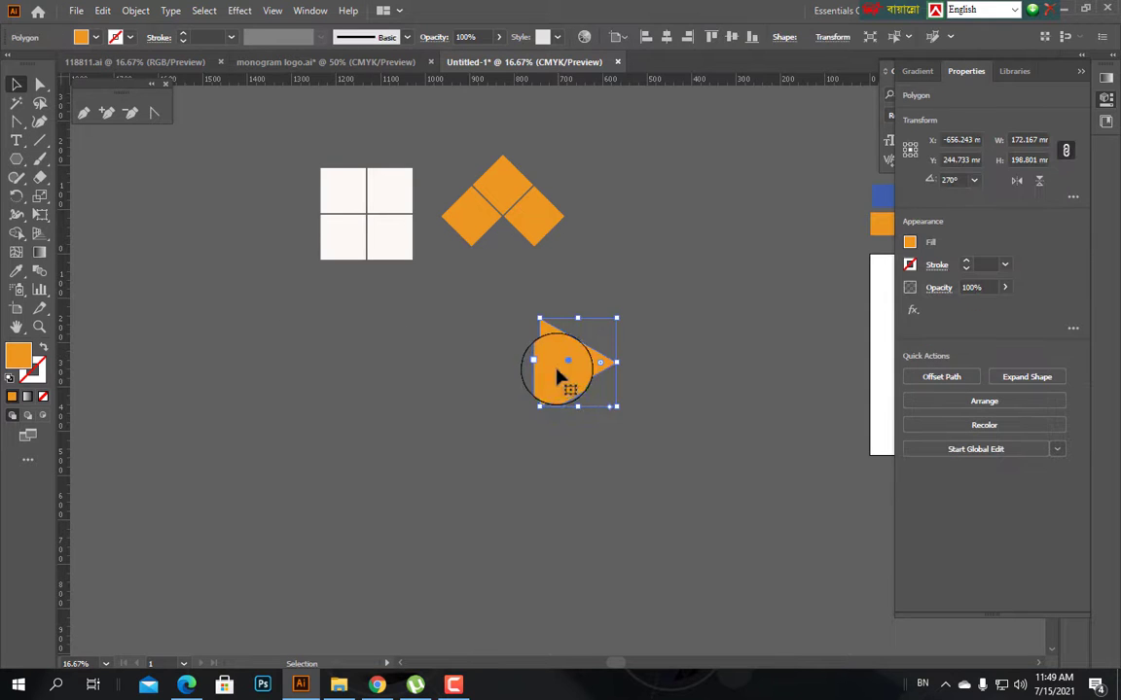
scroll(575, 455, up, 2)
scroll(575, 455, down, 1)
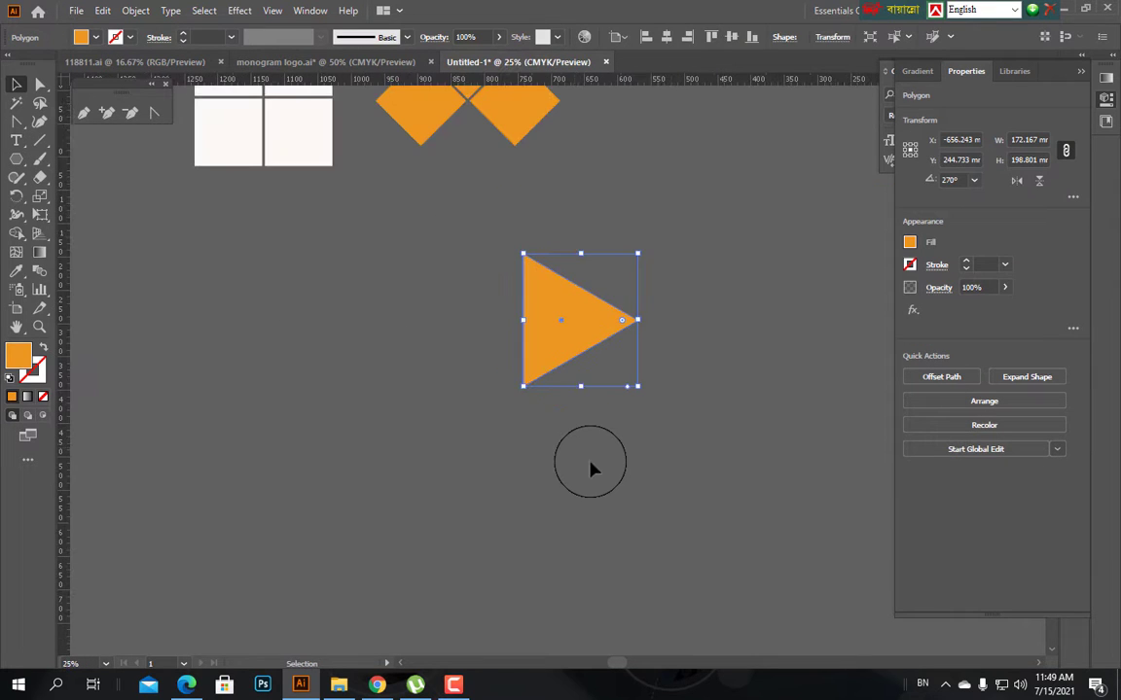
click(592, 469)
scroll(592, 470, up, 1)
click(545, 313)
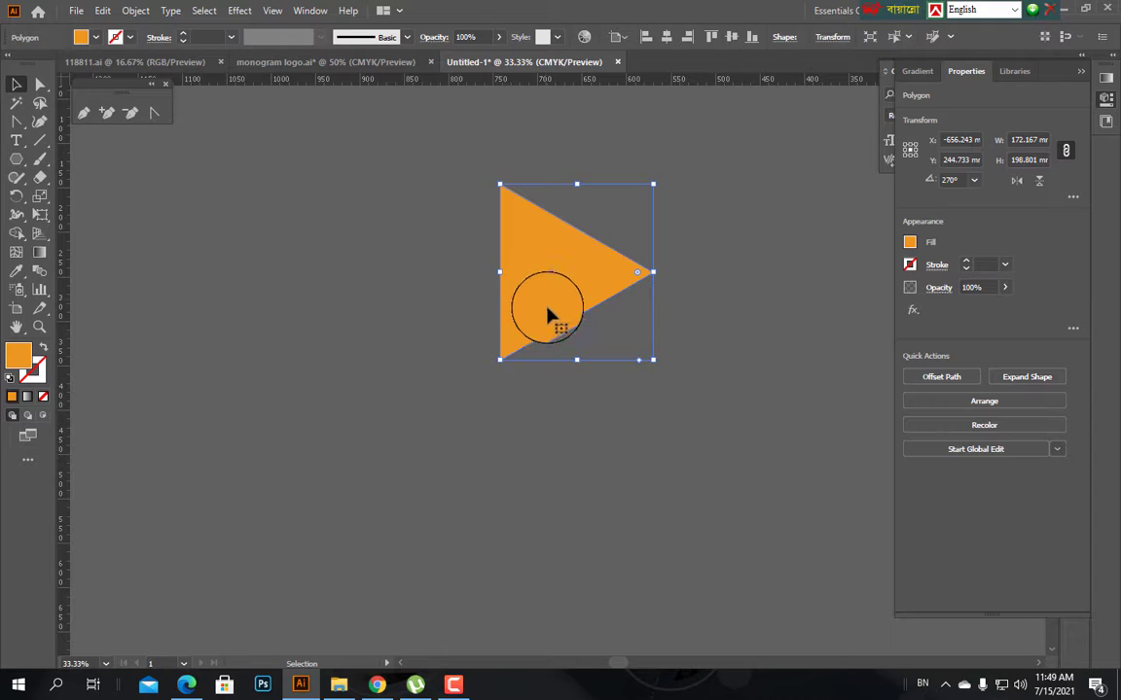
click(512, 481)
click(570, 280)
key(a)
key(v)
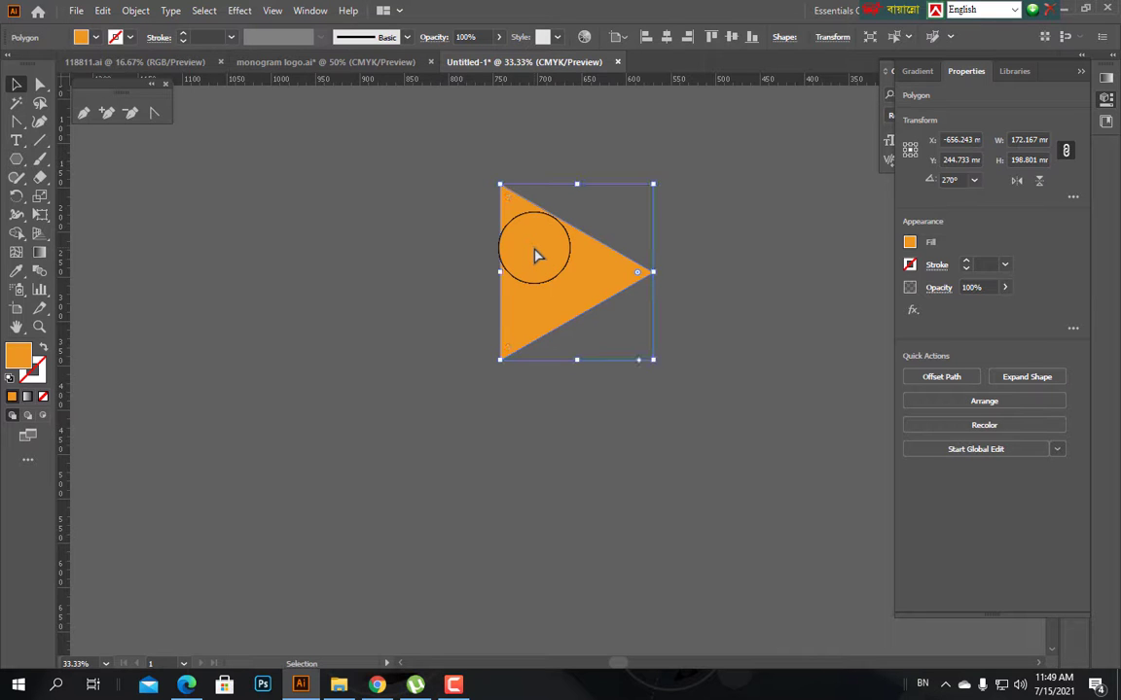
Duplicate the right-pointing triangle about 111 mm straight down so the copy overlaps the original's lower part.
shift+click(540, 296)
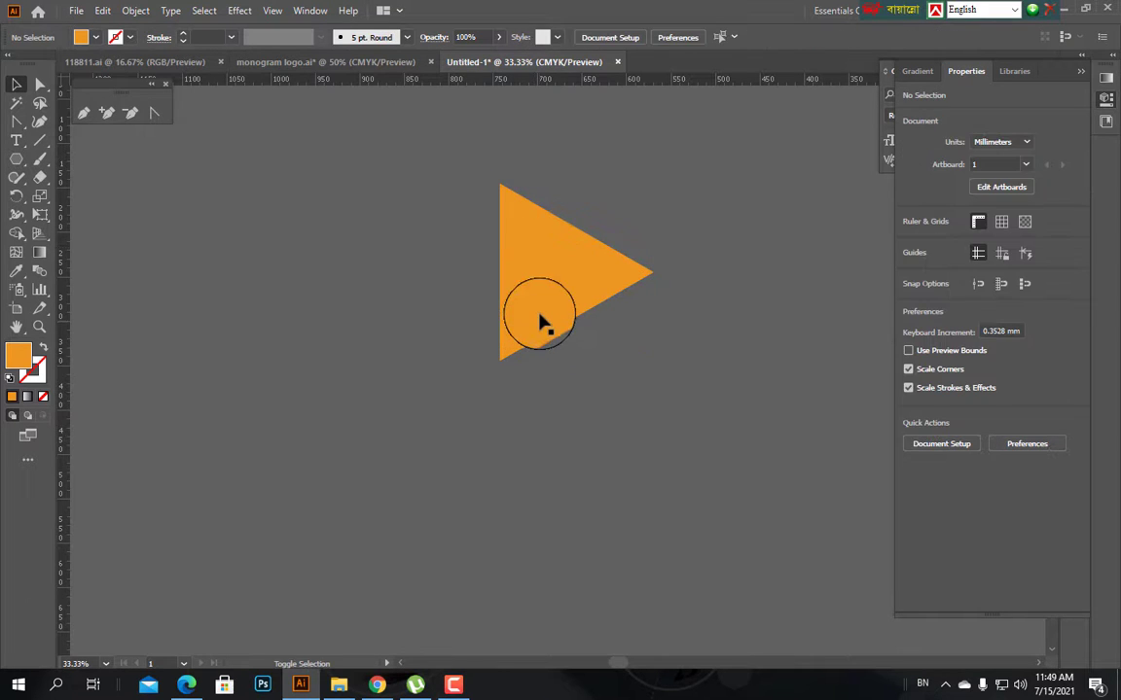
click(538, 259)
shift+click(535, 288)
drag(531, 263, 543, 358)
click(702, 348)
scroll(705, 355, down, 1)
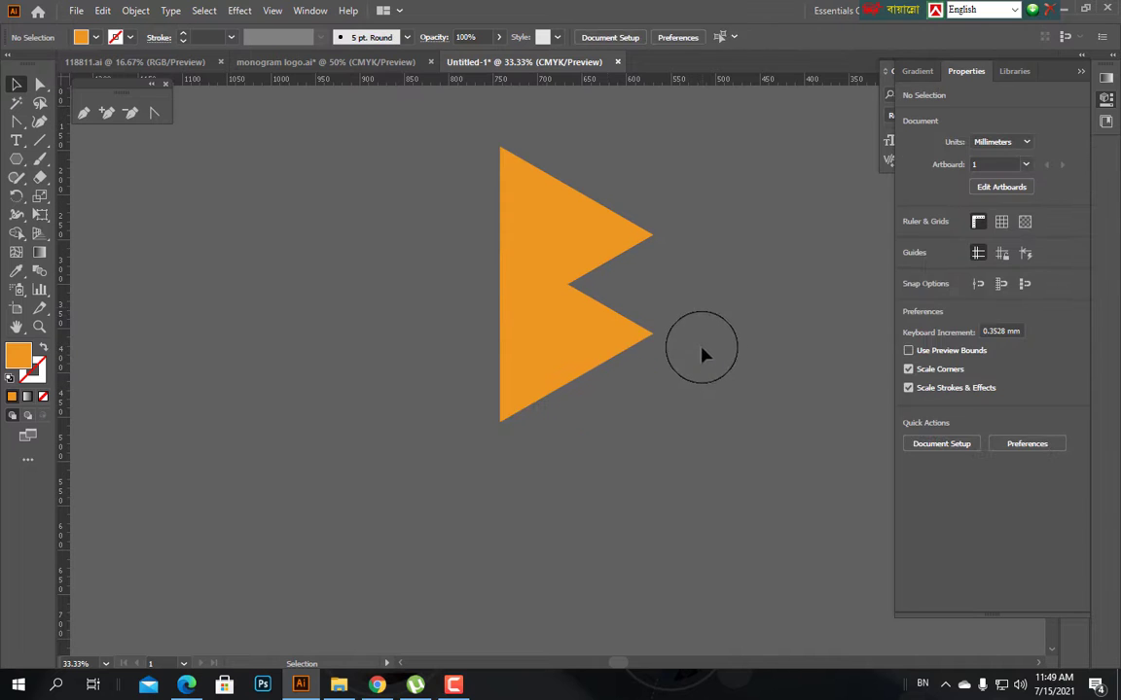
Place a third copy of the triangle to the left, with its right tip at the notch between the other two triangles.
click(538, 333)
scroll(546, 355, up, 1)
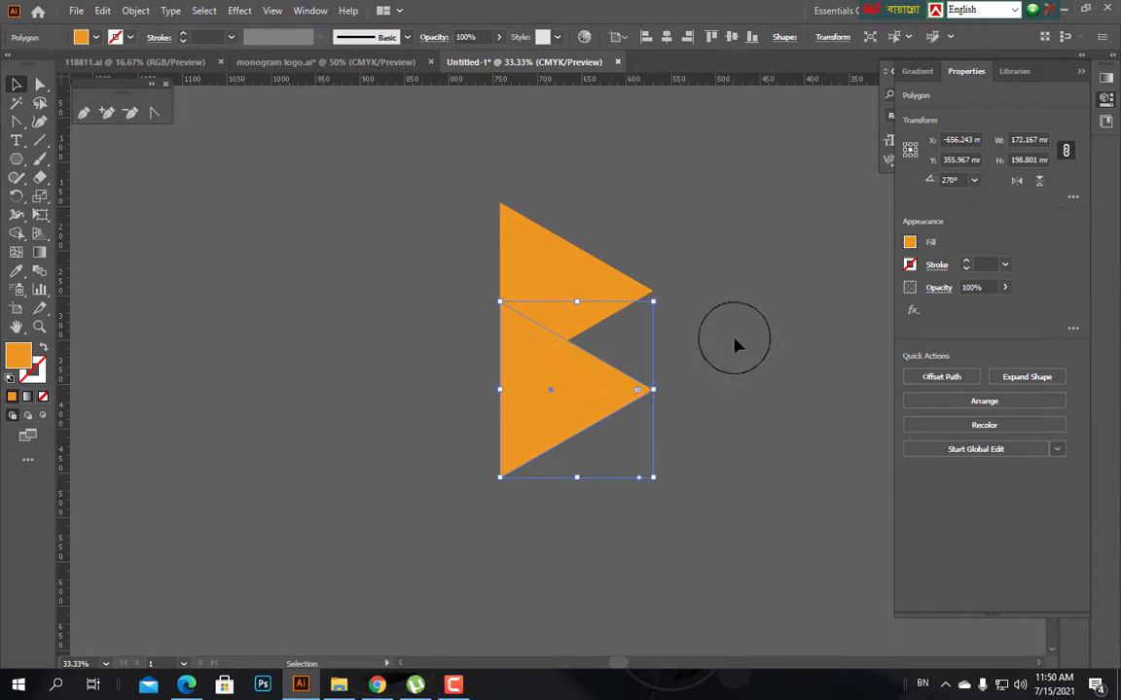
drag(735, 338, 785, 352)
click(773, 389)
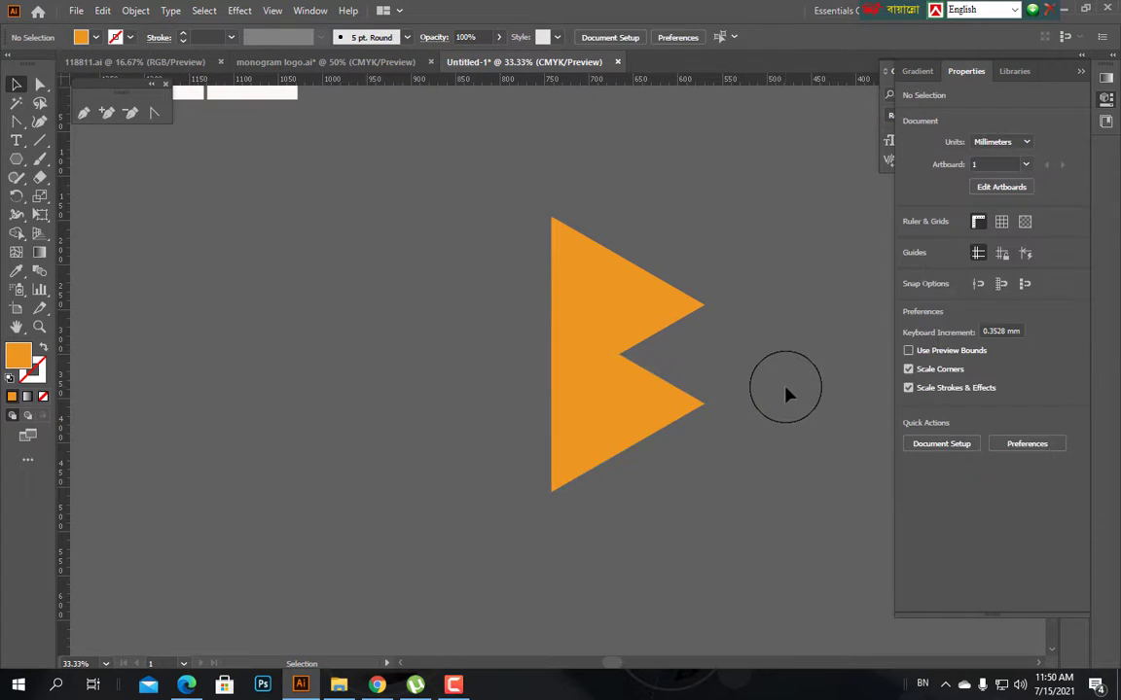
scroll(565, 446, up, 1)
click(565, 445)
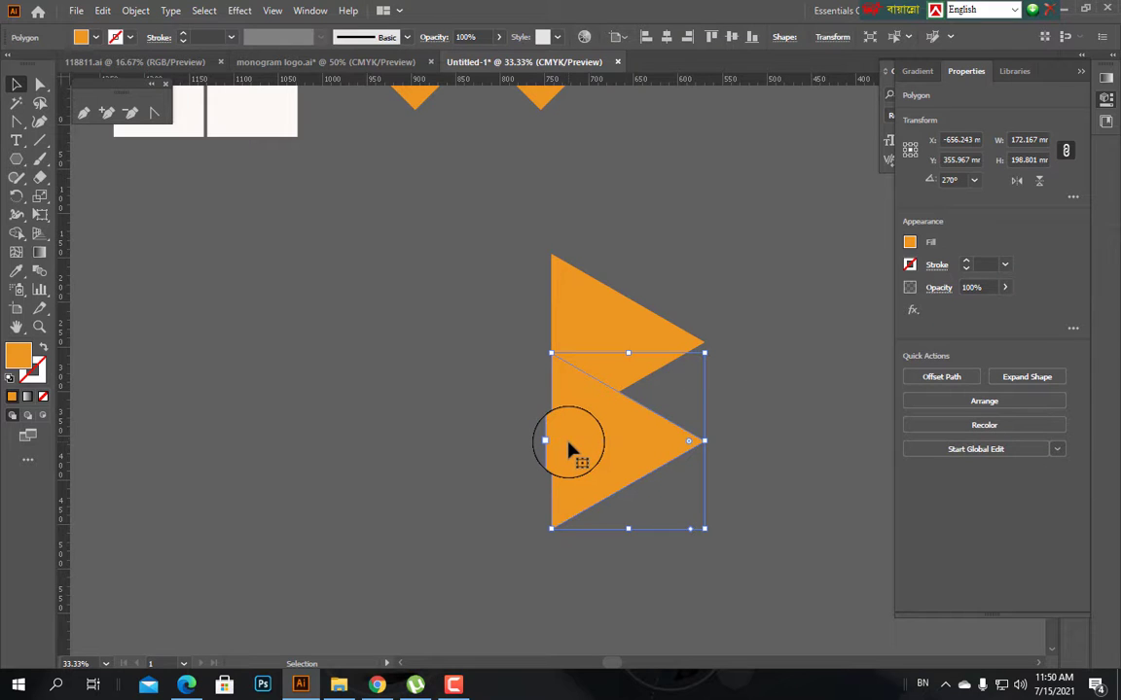
drag(573, 440, 487, 397)
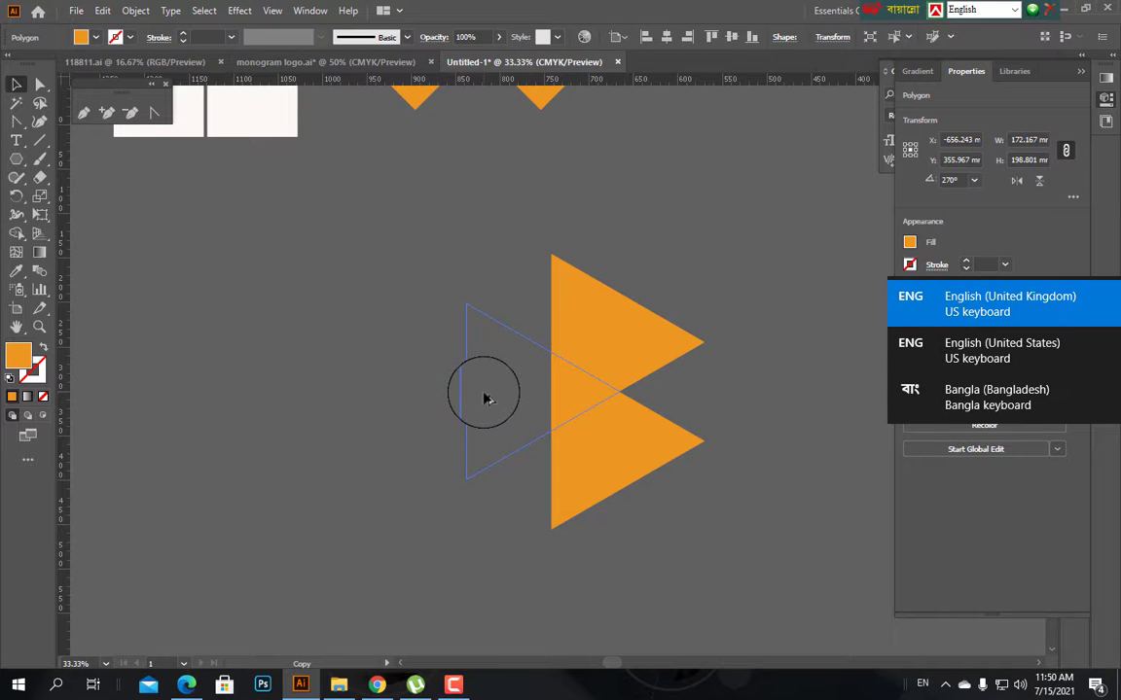
drag(487, 398, 484, 393)
click(768, 420)
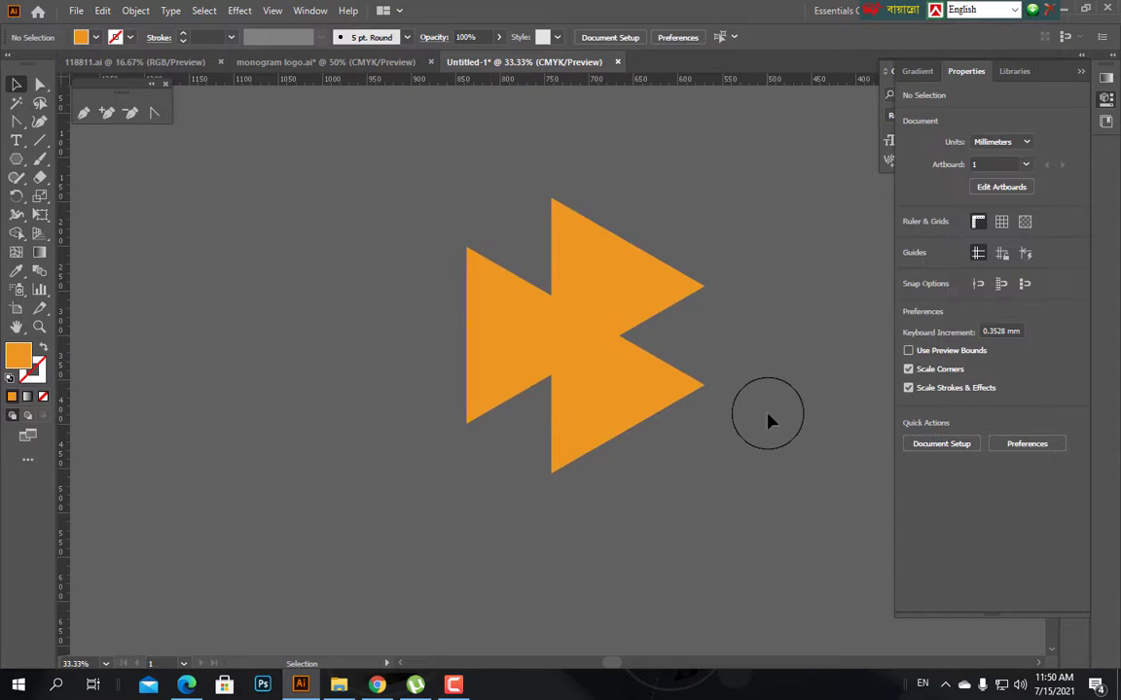
Examine how the outlines of the three overlapping triangles meet around the central notch.
scroll(768, 413, up, 1)
drag(429, 236, 732, 532)
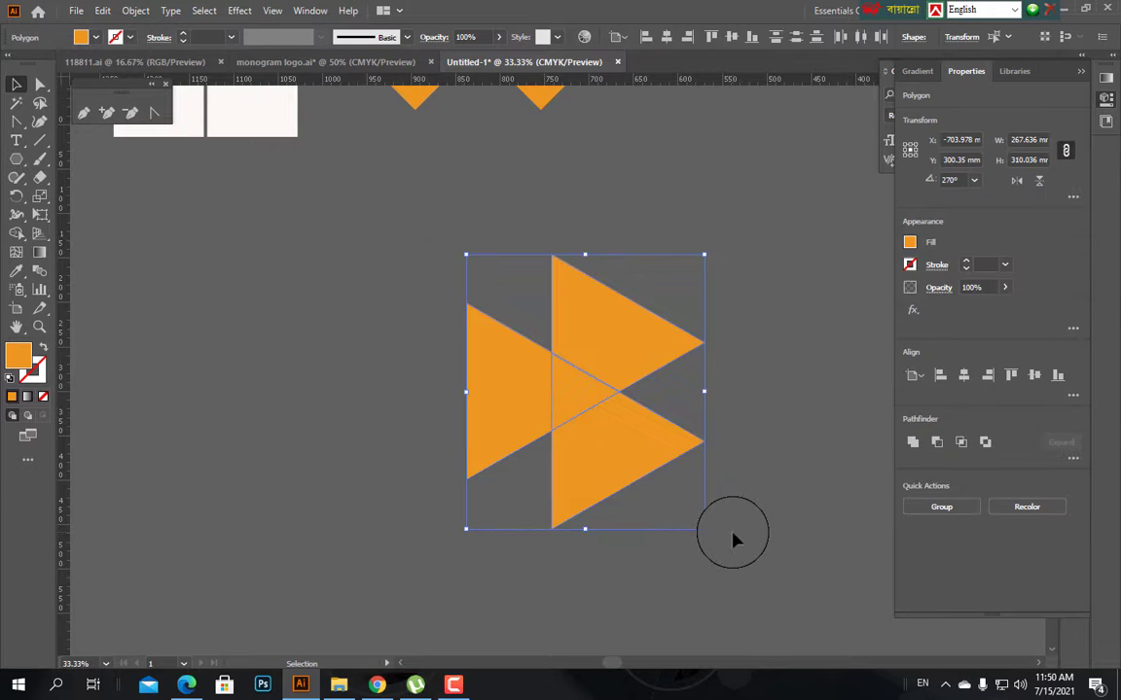
key(a)
key(ctrl+1)
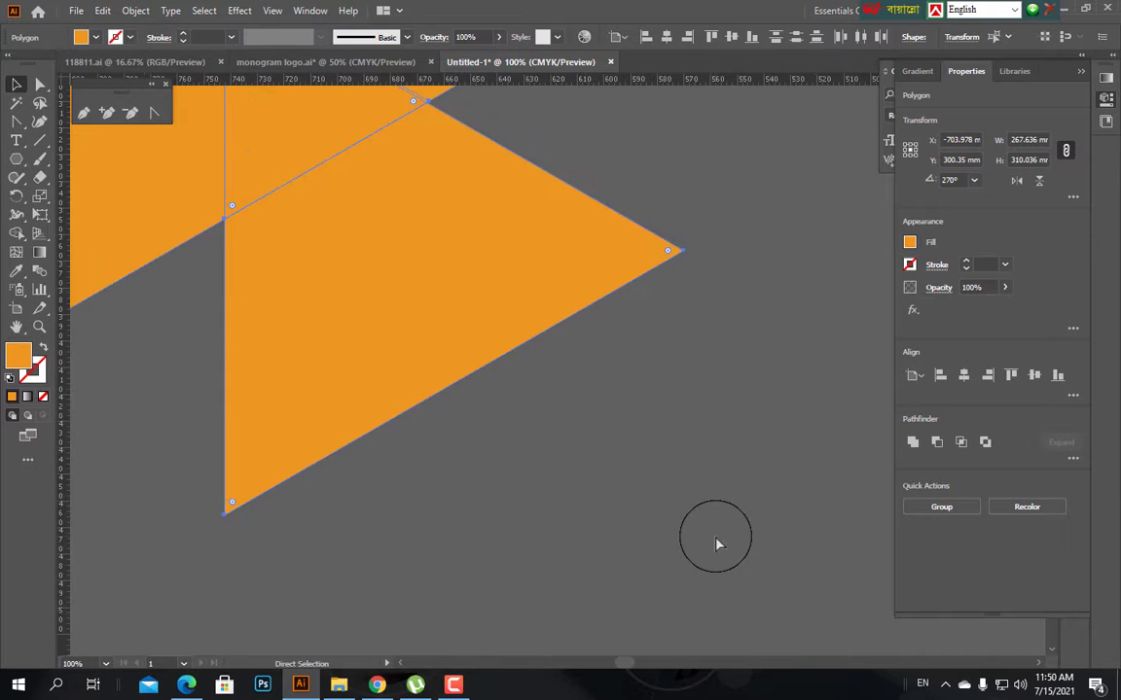
key(ctrl+minus)
drag(355, 451, 363, 518)
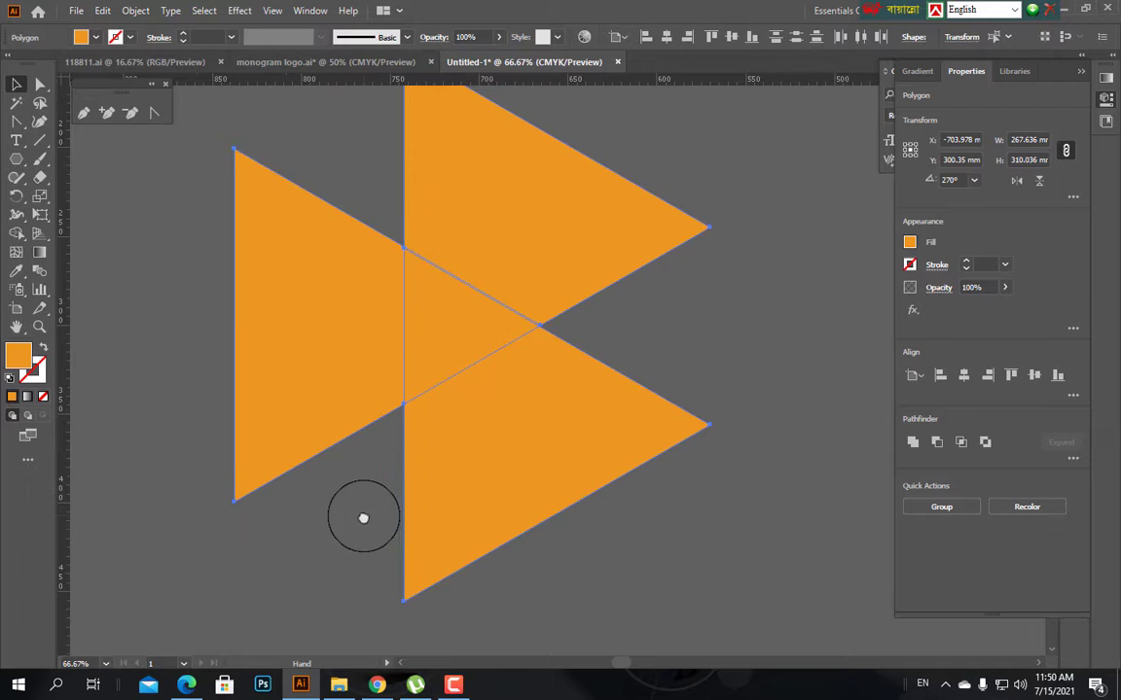
key(v)
click(780, 318)
click(430, 323)
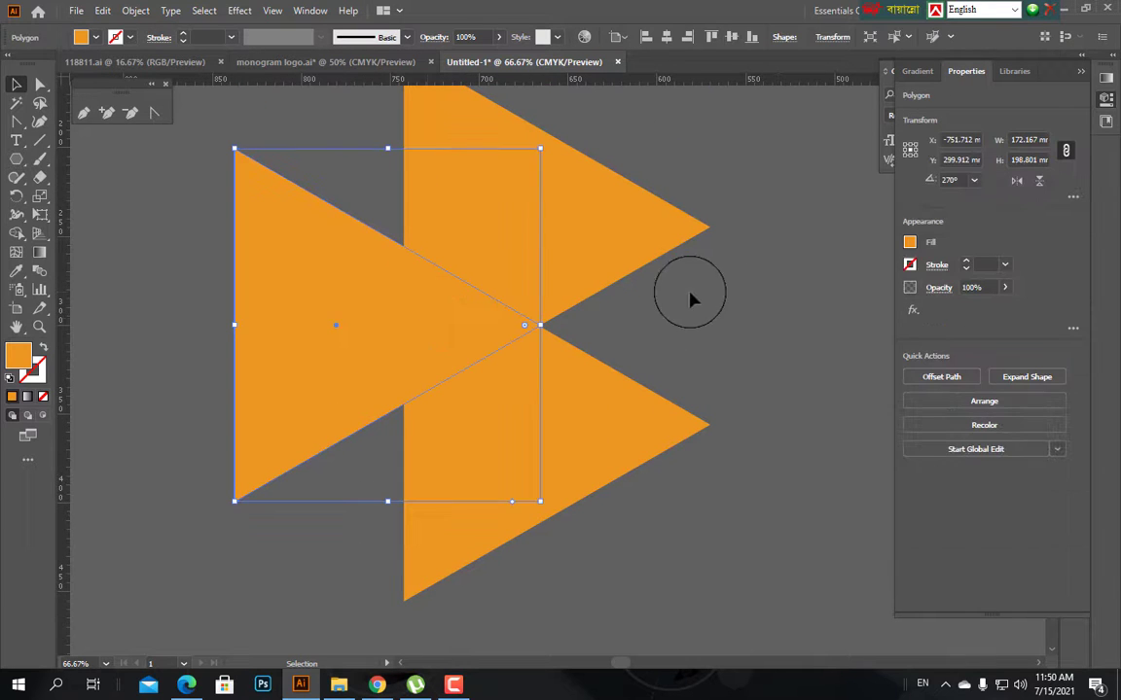
shift+click(615, 250)
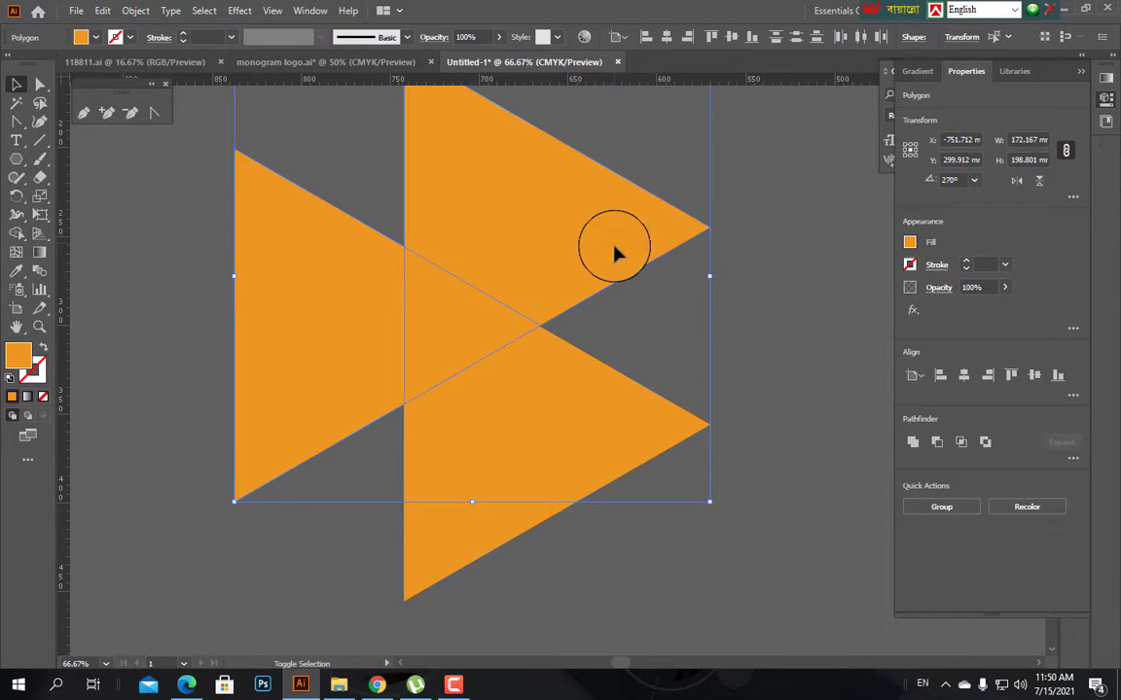
shift+click(579, 426)
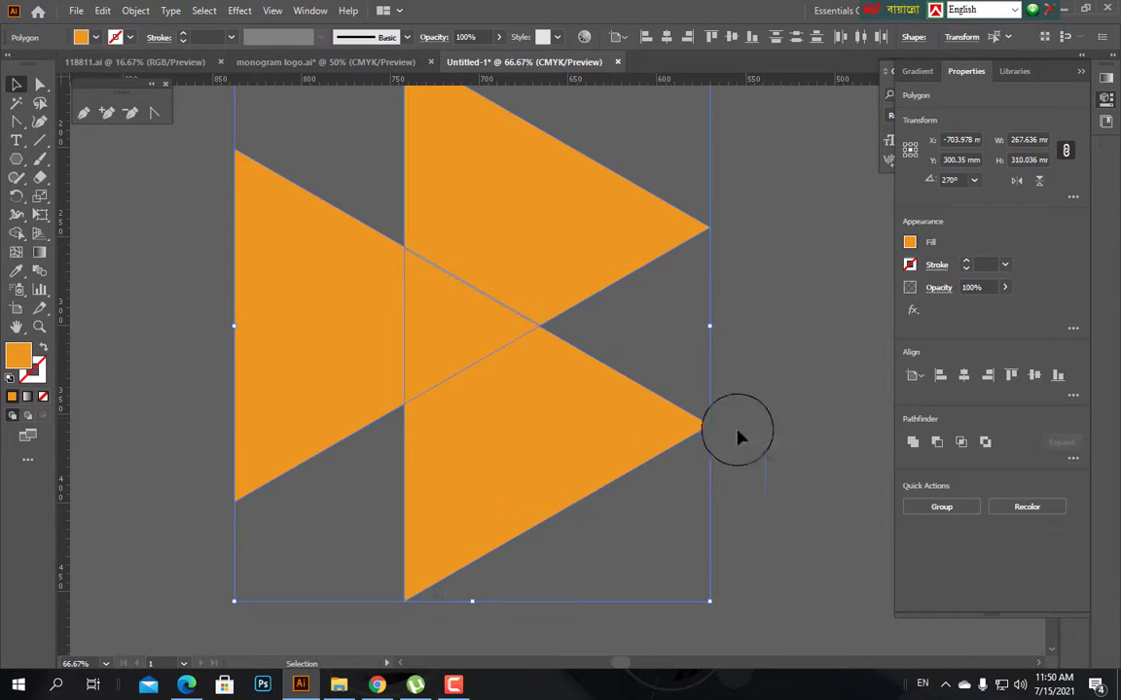
click(768, 384)
Nudge the left triangle slightly up to a Y position of 299.559 mm.
click(363, 325)
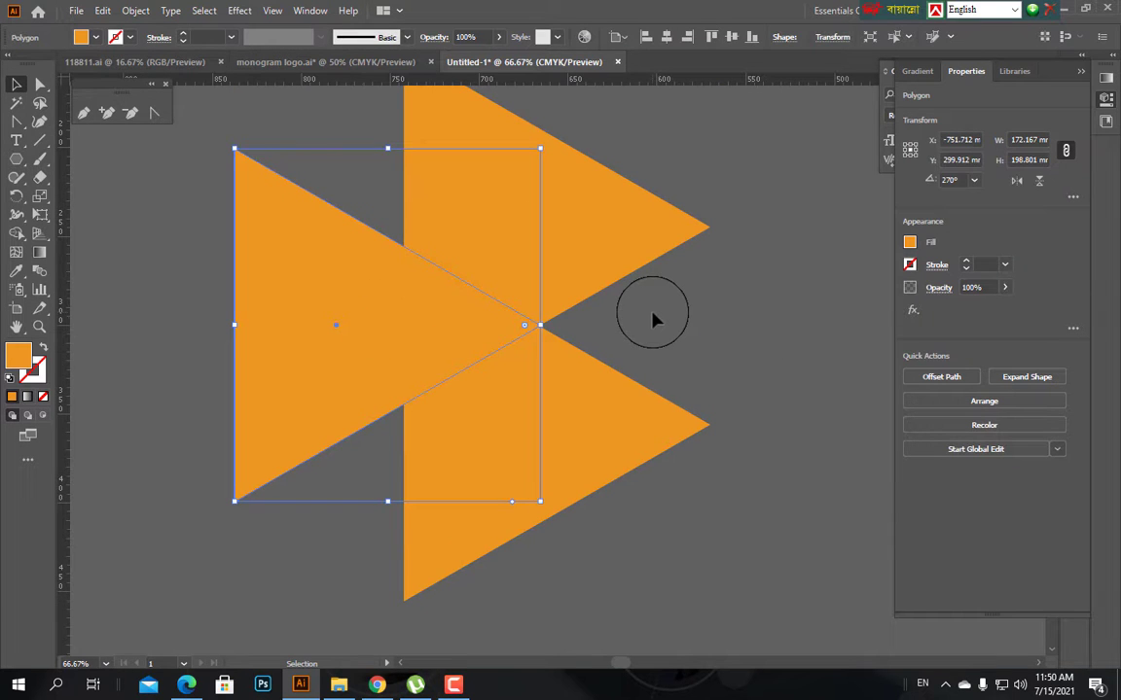
drag(735, 323, 301, 295)
click(750, 345)
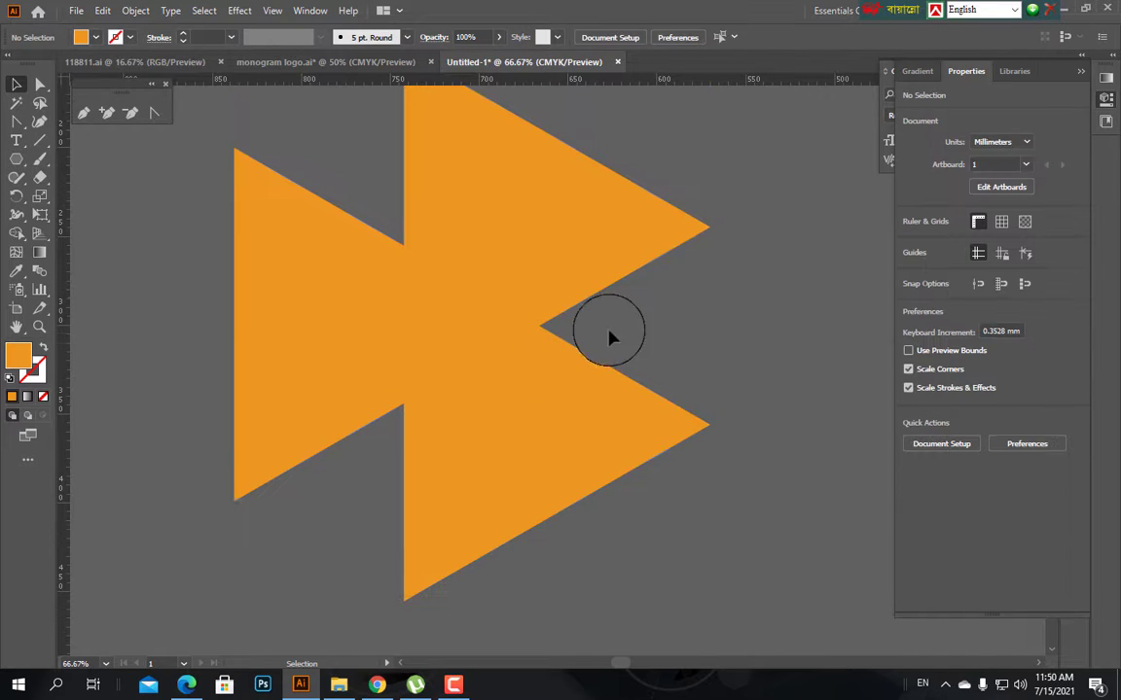
click(413, 340)
click(718, 331)
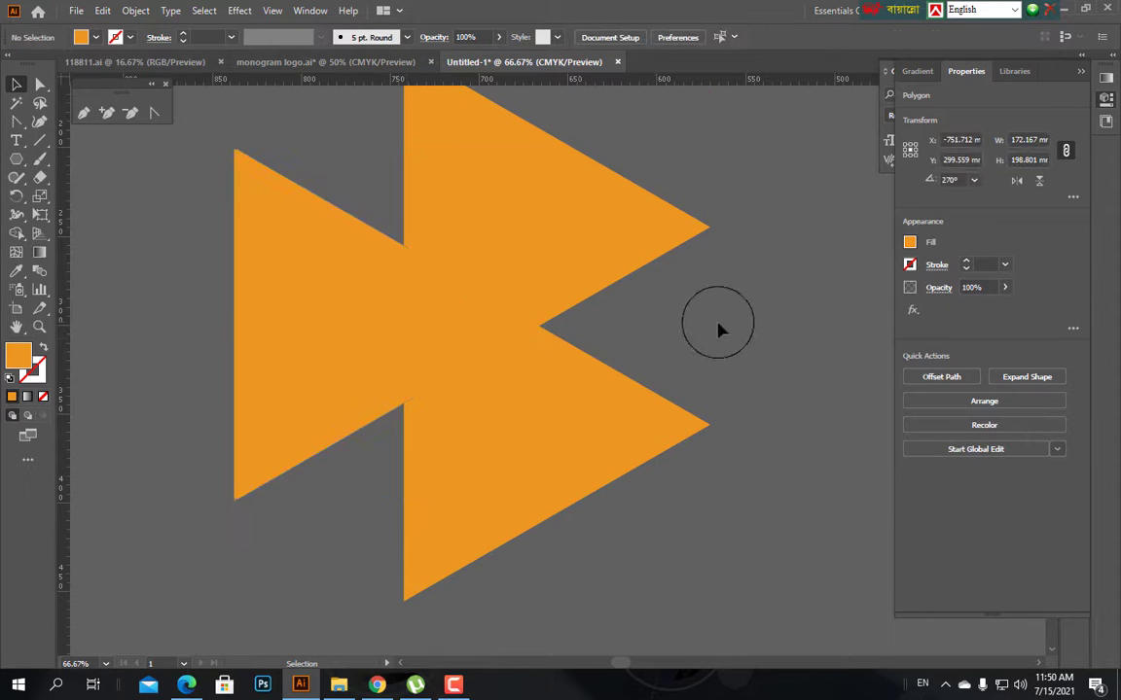
Try to left-align the two right-hand triangles to the artboard, and undo the alignment.
scroll(718, 330, down, 2)
scroll(720, 328, up, 1)
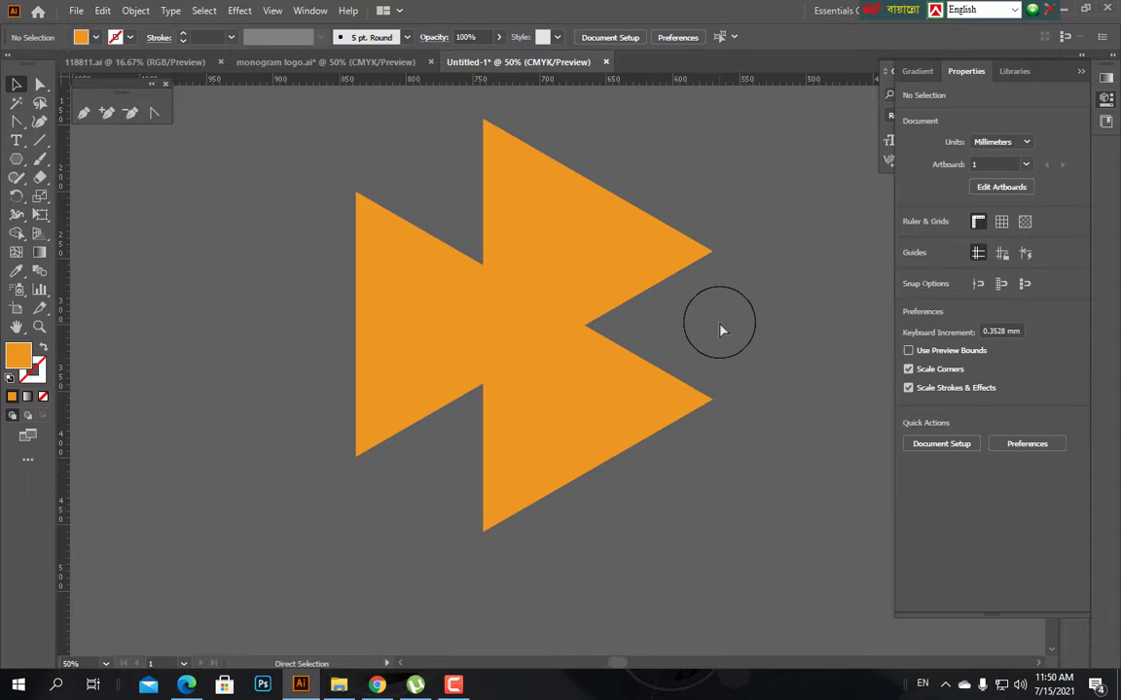
drag(767, 437, 621, 187)
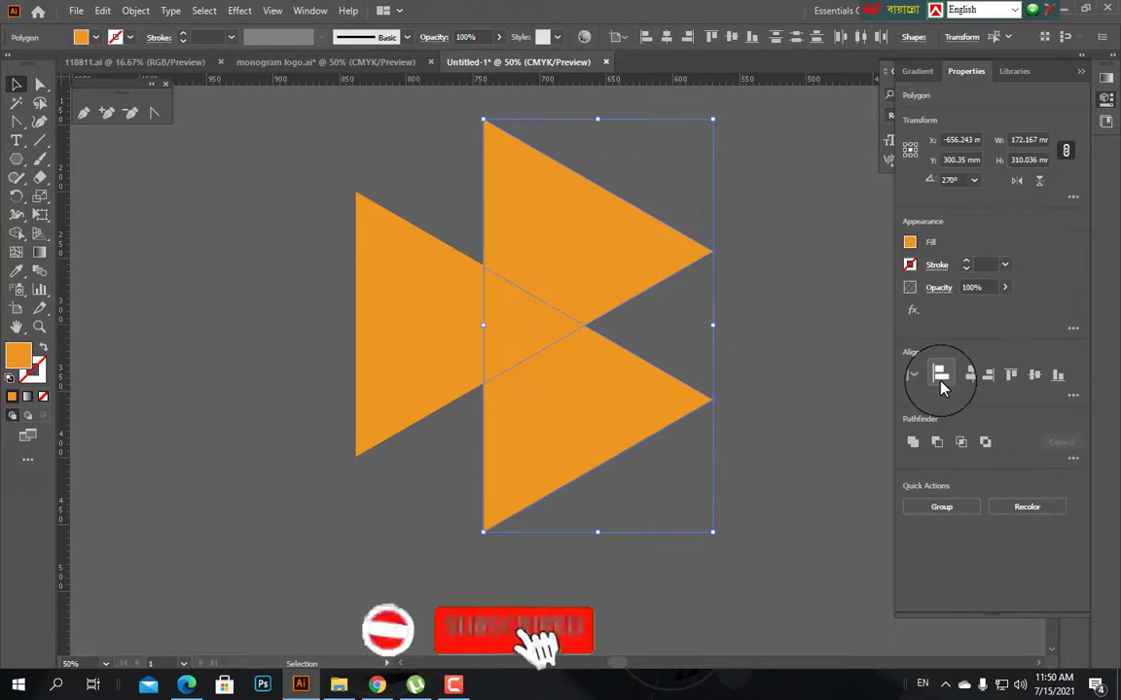
click(939, 375)
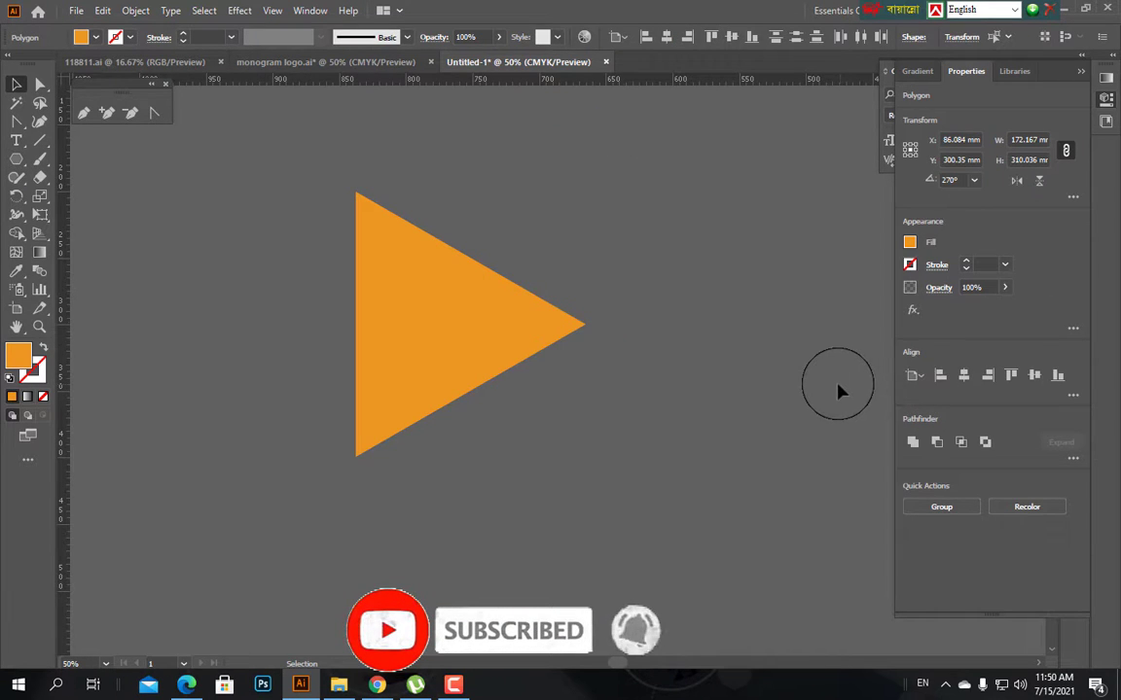
key(ctrl+z)
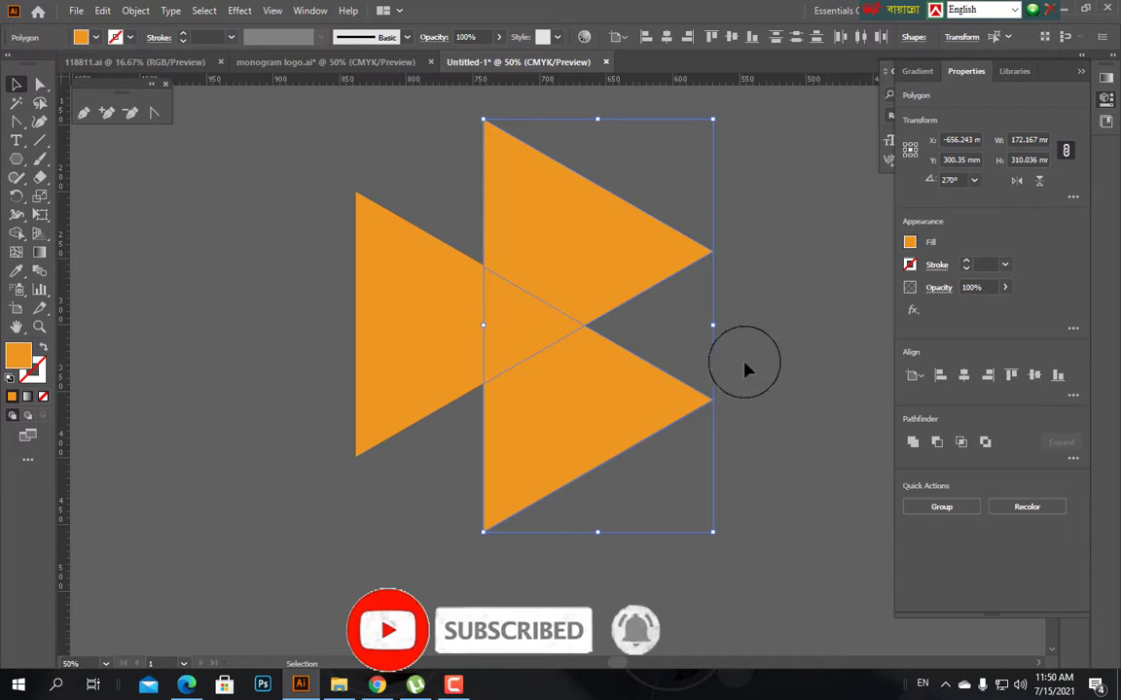
Set the alignment reference to the selection, try to left-align all three triangles, and undo that alignment.
click(622, 38)
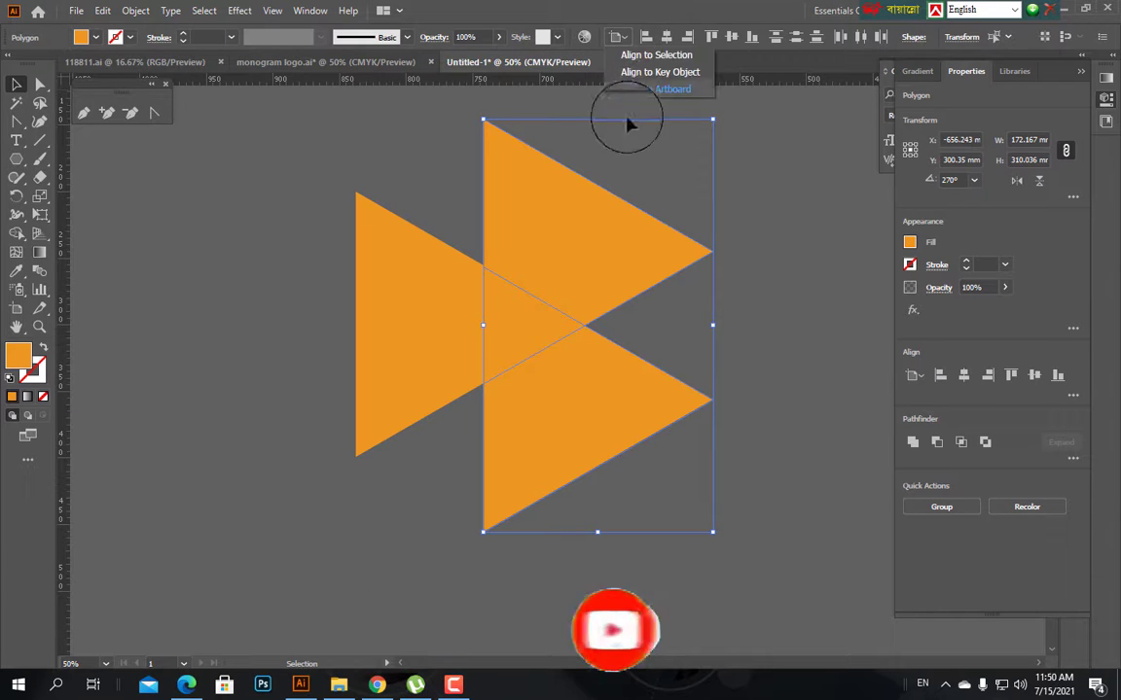
click(644, 58)
drag(755, 445, 556, 195)
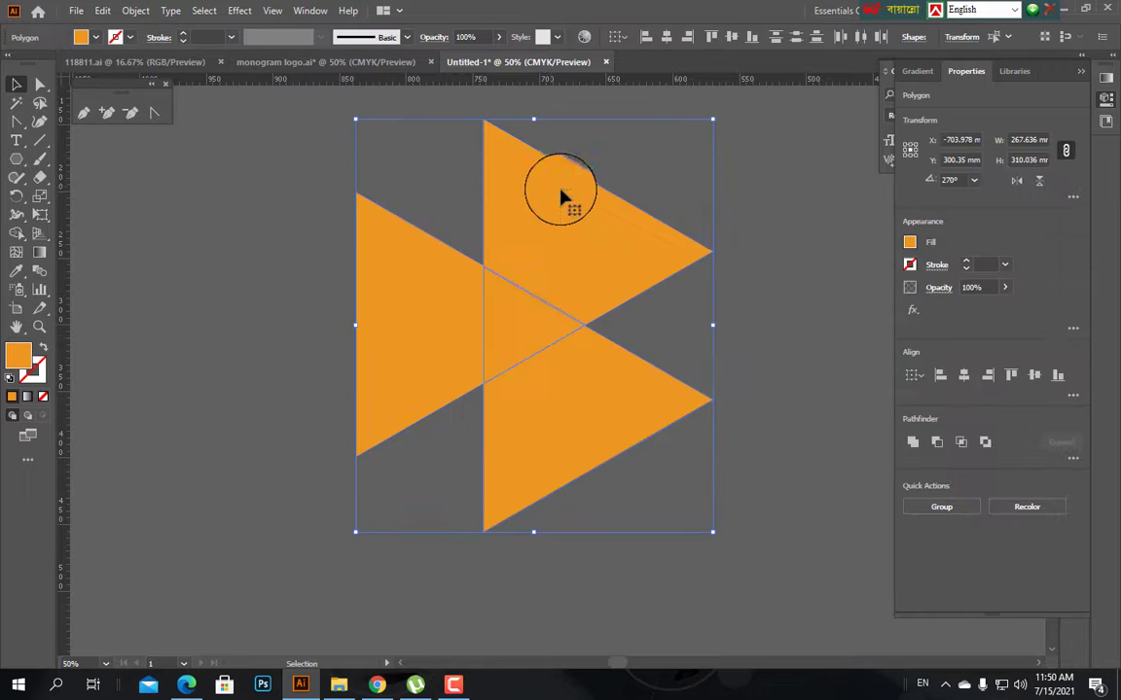
click(941, 376)
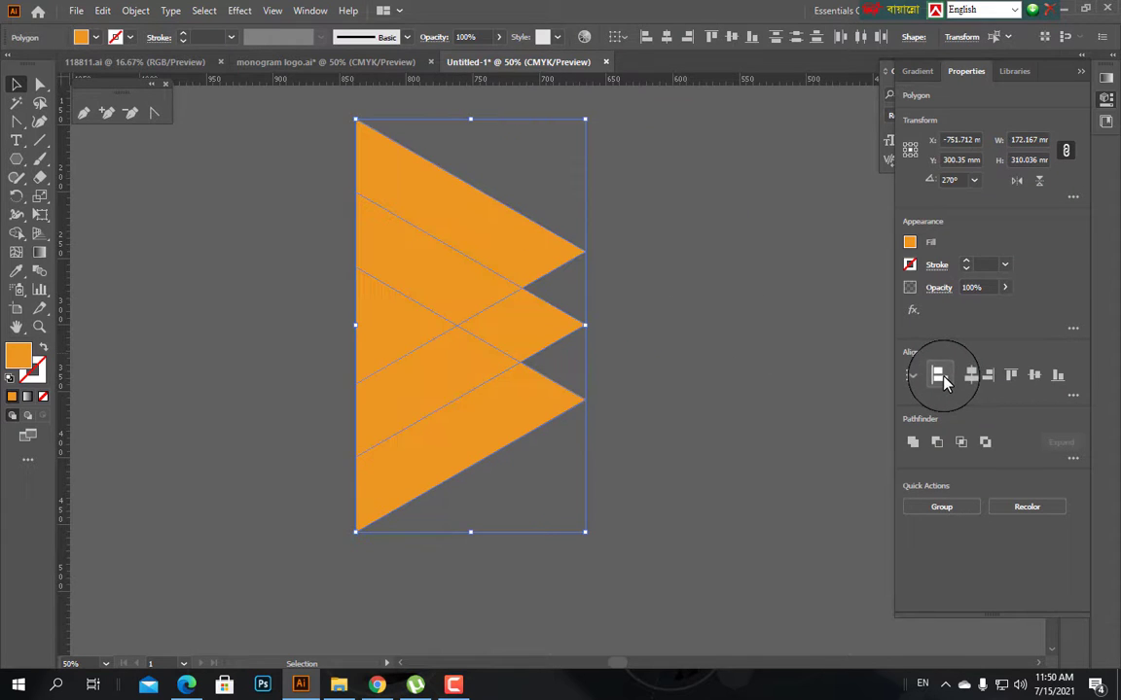
key(ctrl+z)
key(v)
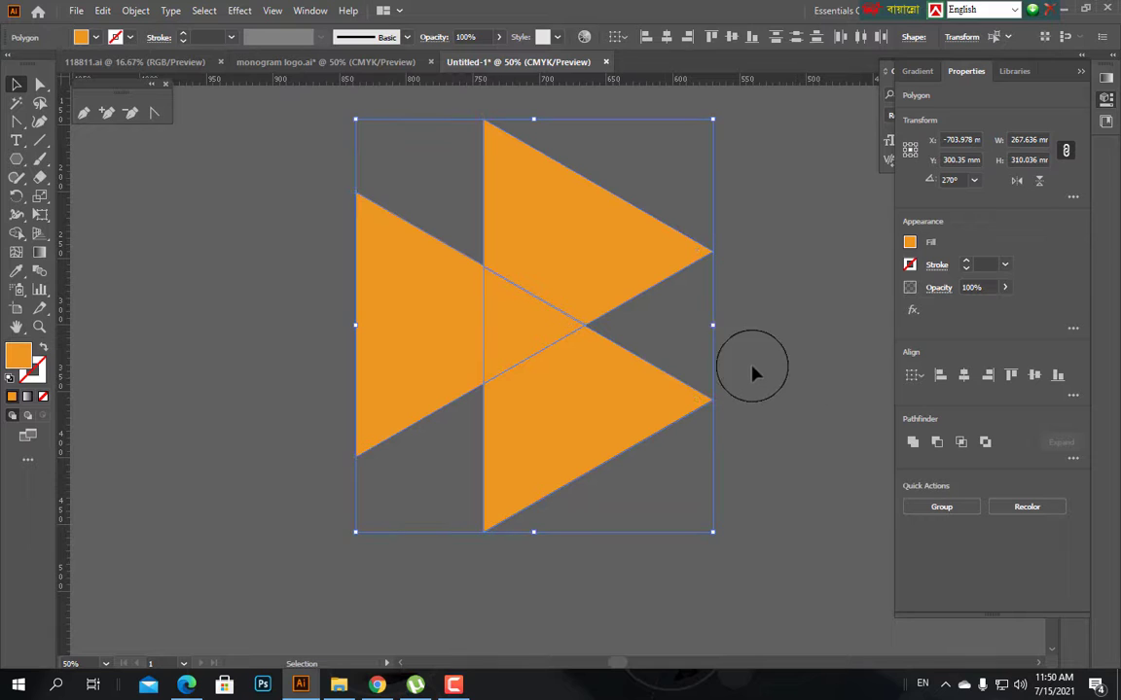
Try to left-align all three triangles with the upper-right triangle as key object, and undo it.
click(578, 260)
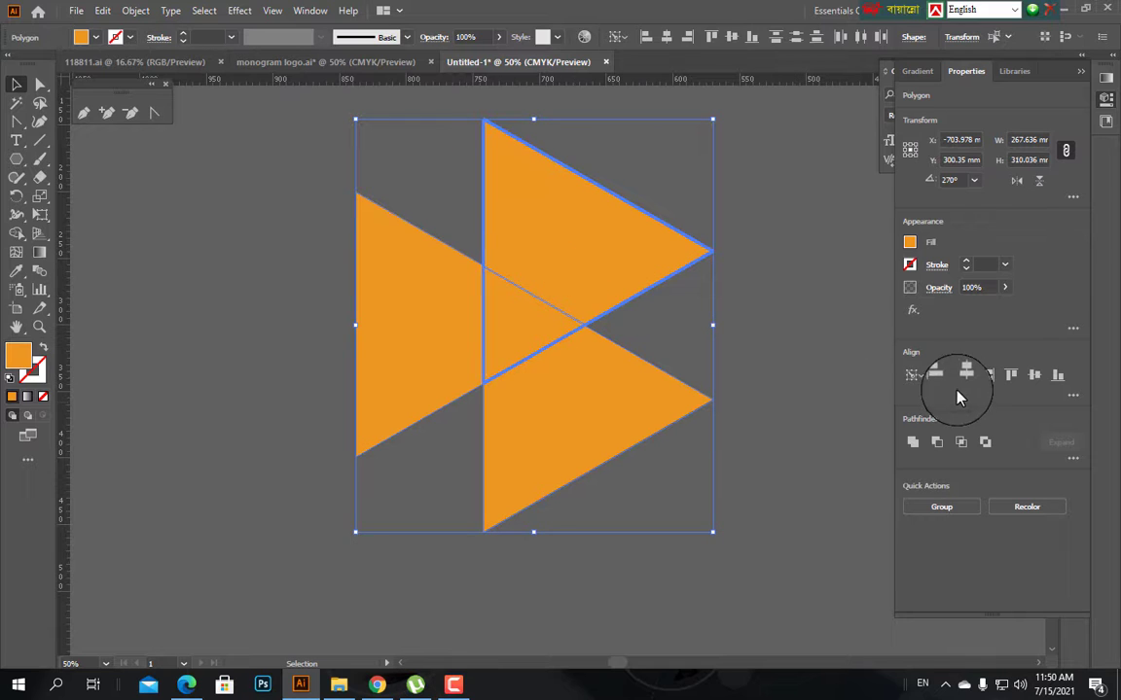
click(940, 377)
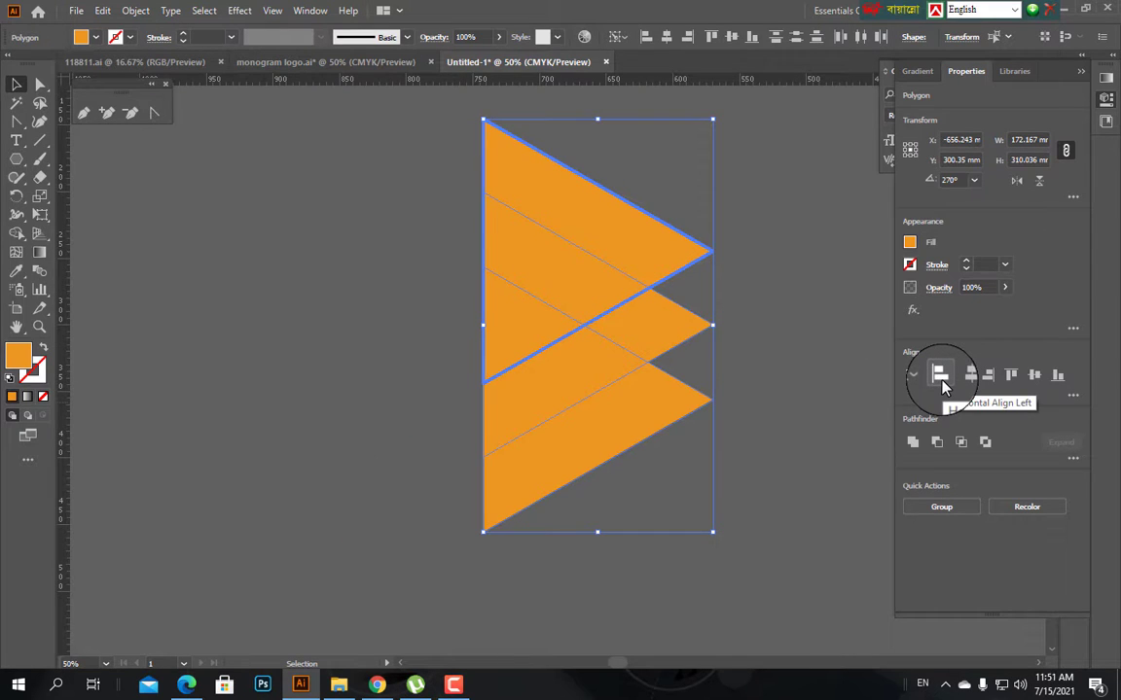
key(ctrl+z)
click(827, 408)
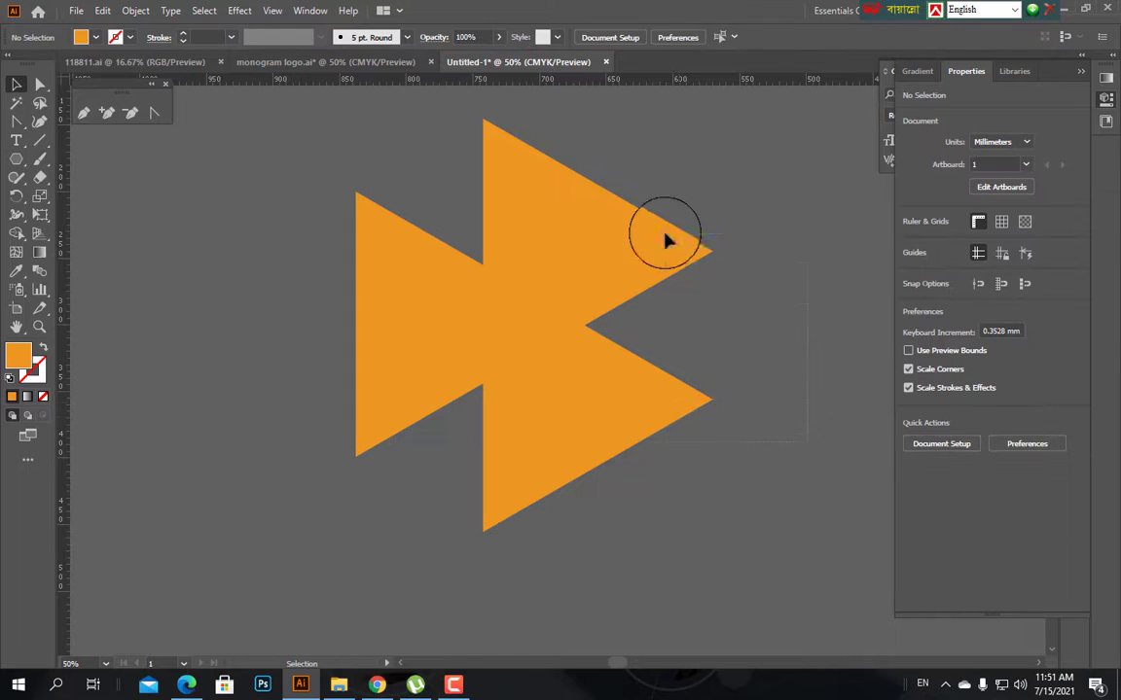
Left-align only the two right-hand triangles, using the upper one as the key object.
drag(664, 234, 601, 206)
click(609, 243)
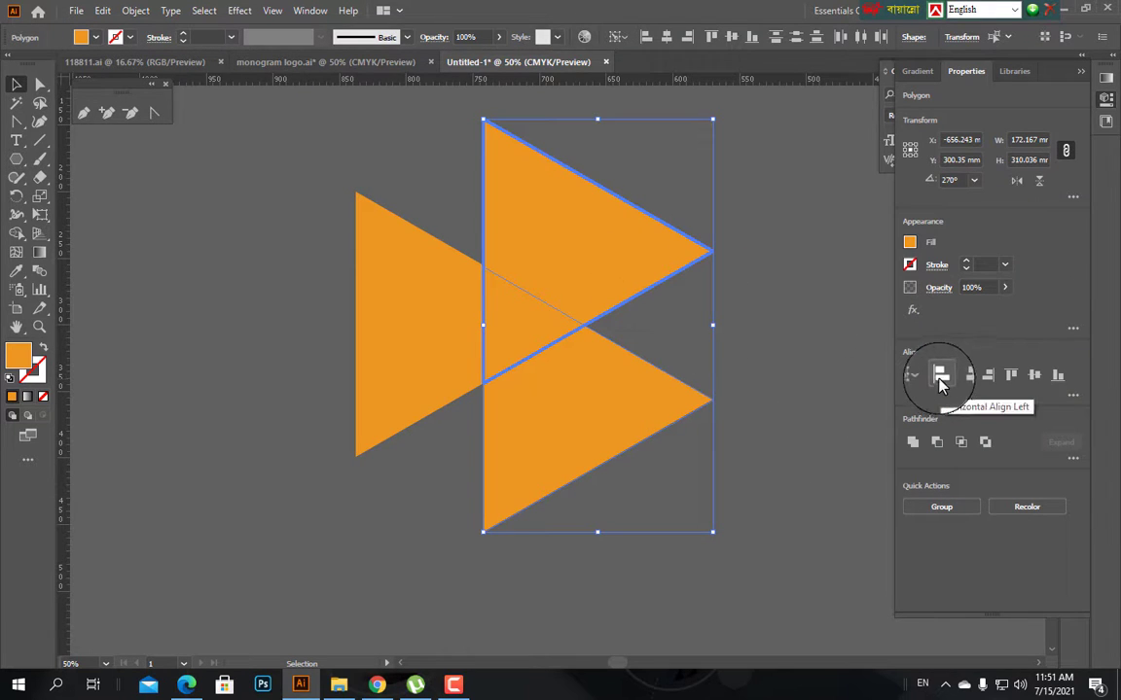
click(720, 348)
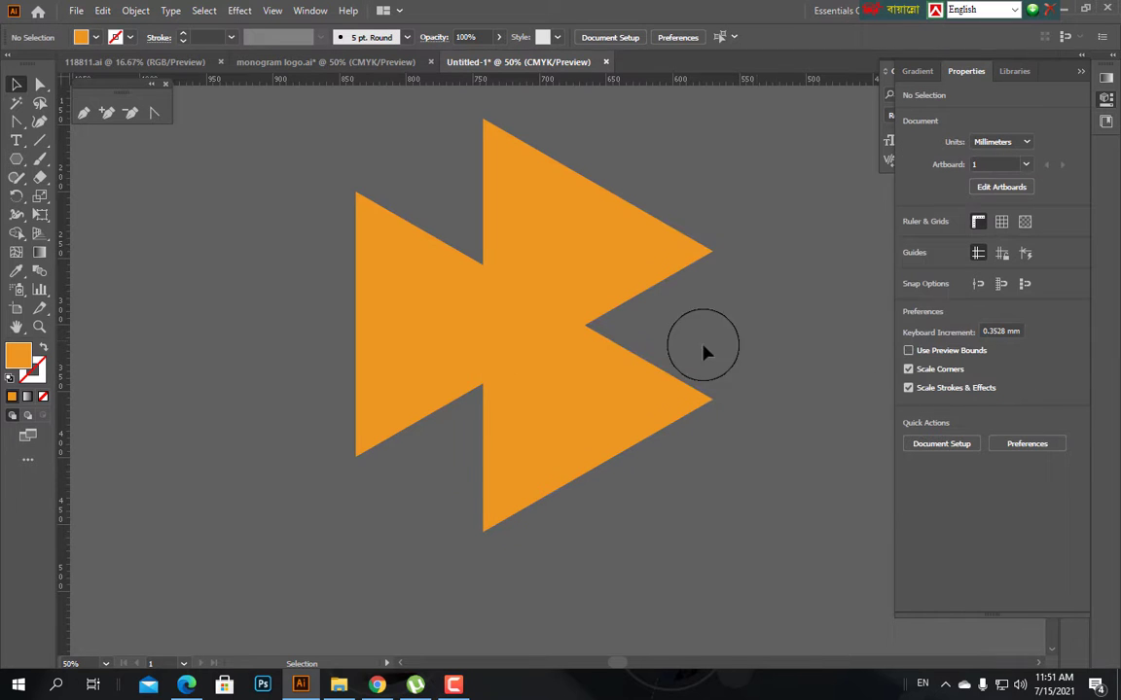
Select all three triangles and show the artwork in Outline view, focused on their central overlap.
click(428, 350)
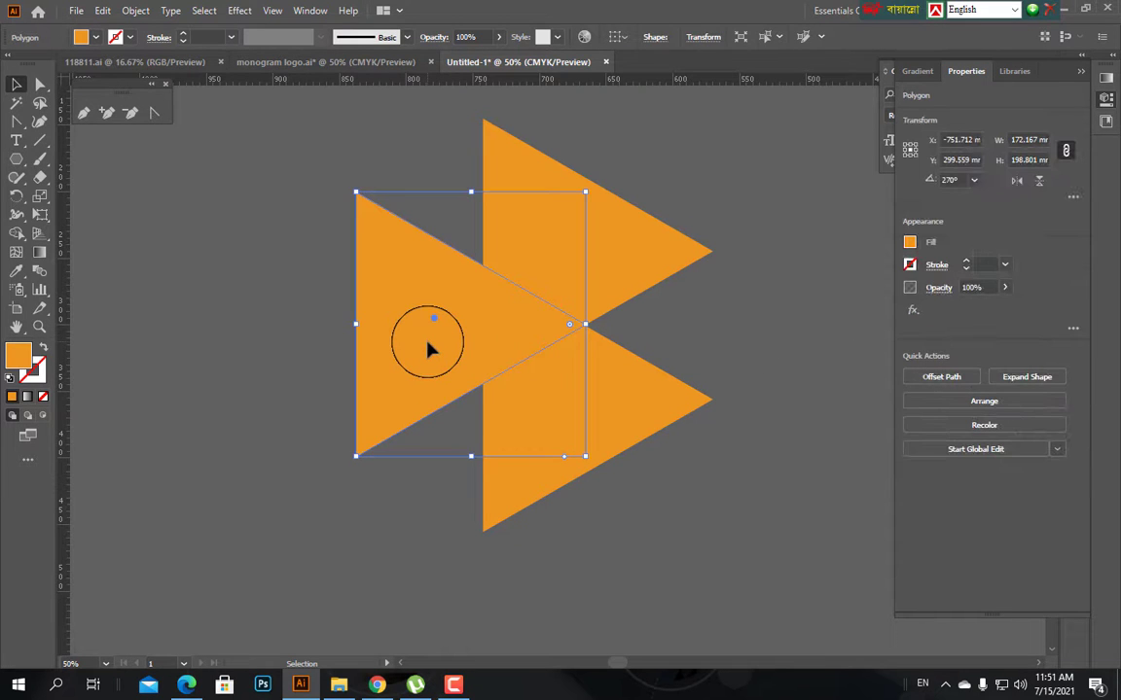
shift+click(547, 255)
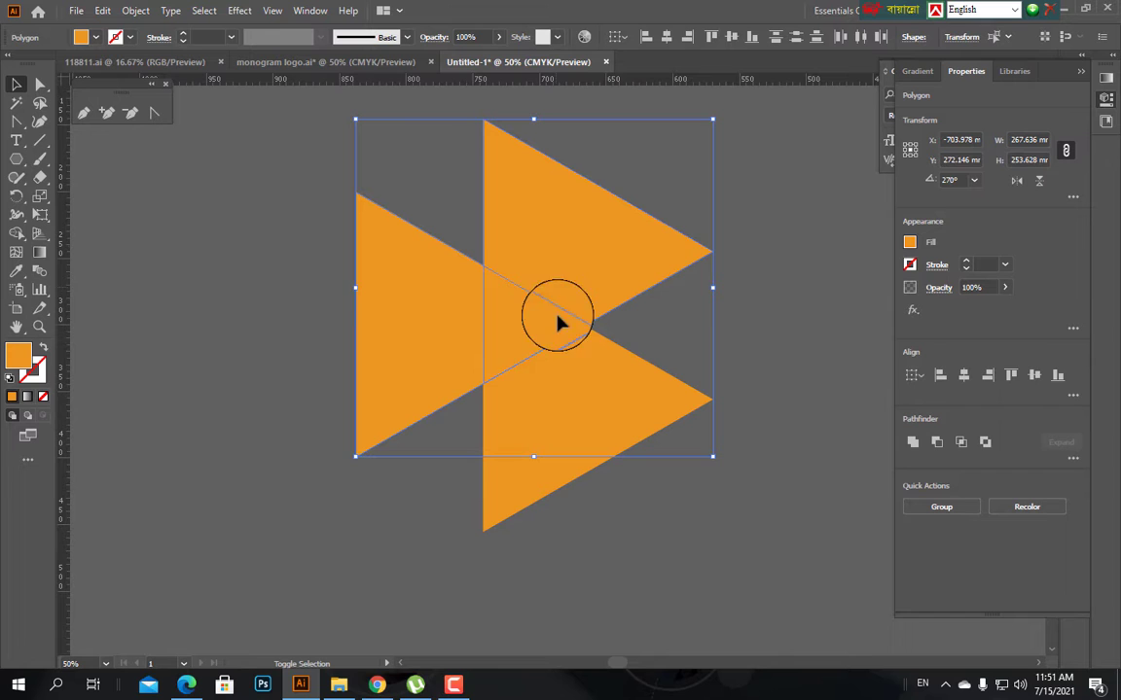
shift+click(572, 402)
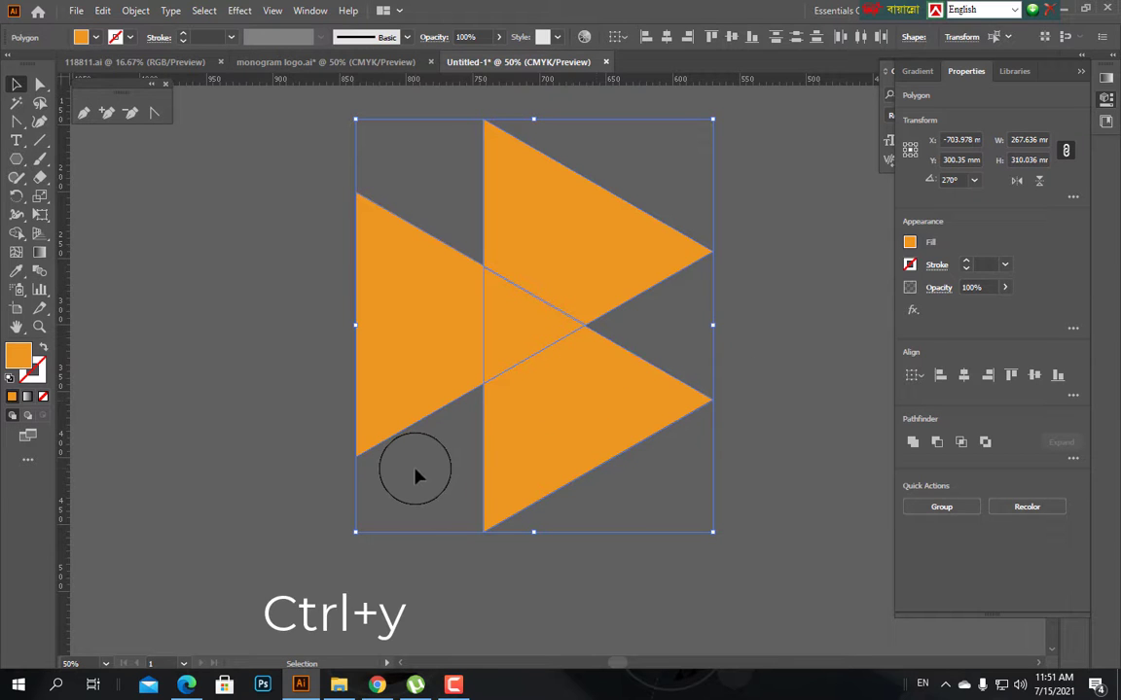
scroll(416, 474, up, 2)
drag(447, 435, 361, 614)
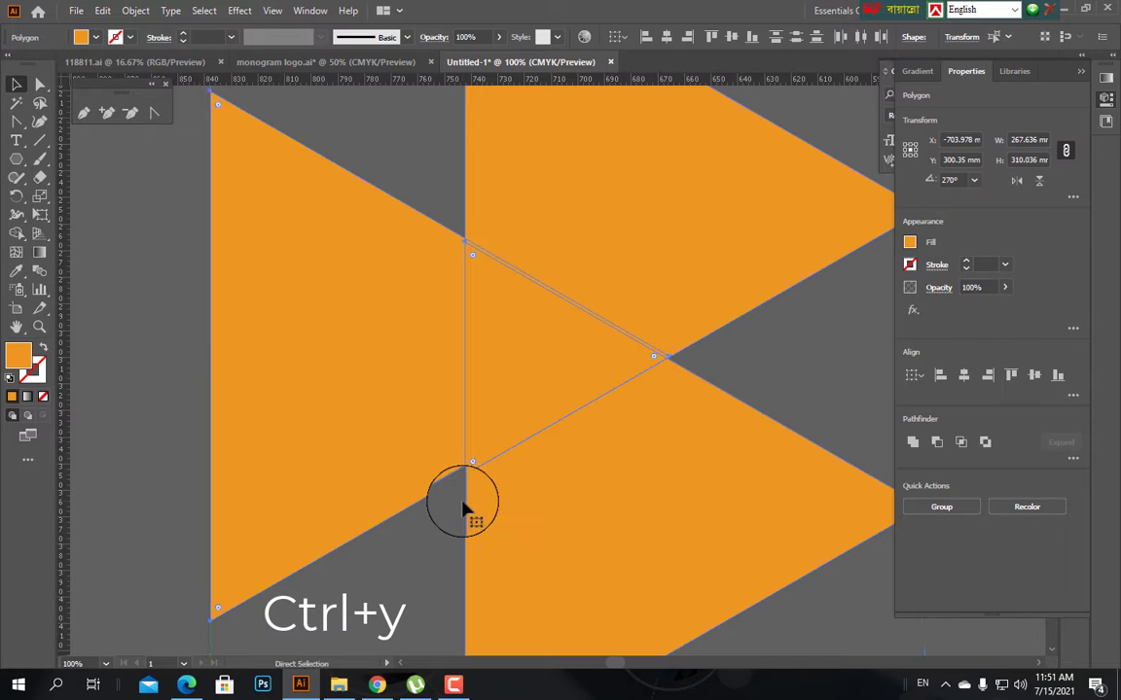
key(ctrl+y)
scroll(462, 508, down, 1)
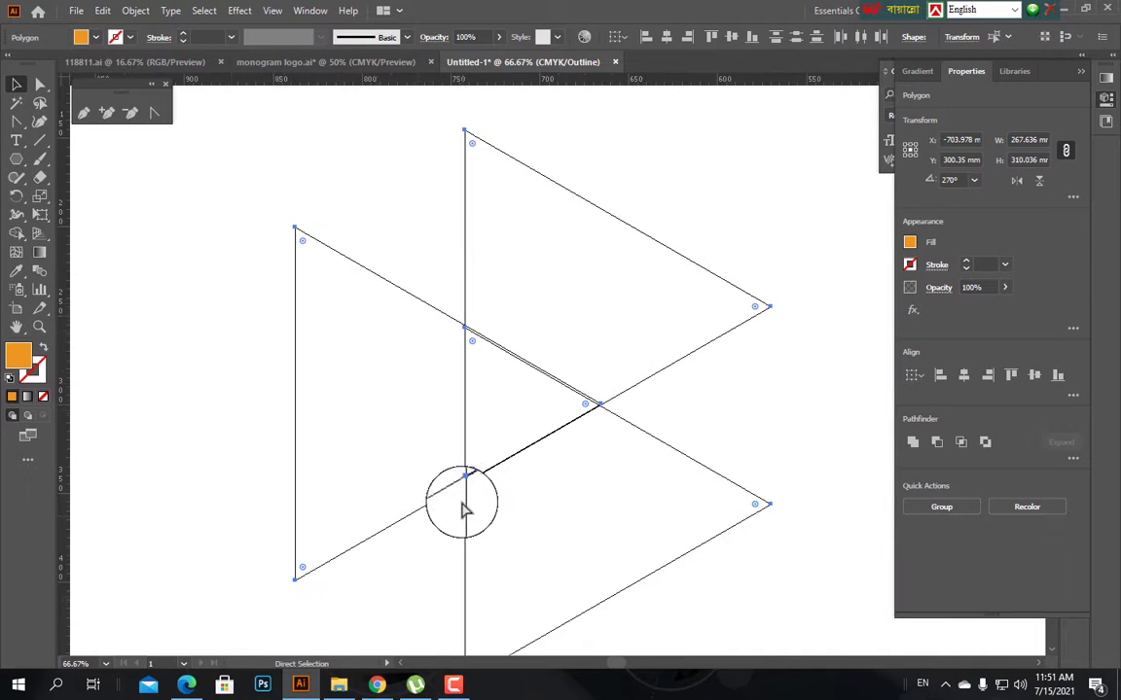
scroll(463, 516, up, 1)
Move the left triangle slightly down and to the left, to about X -752.296 mm and Y 300.143 mm.
click(337, 343)
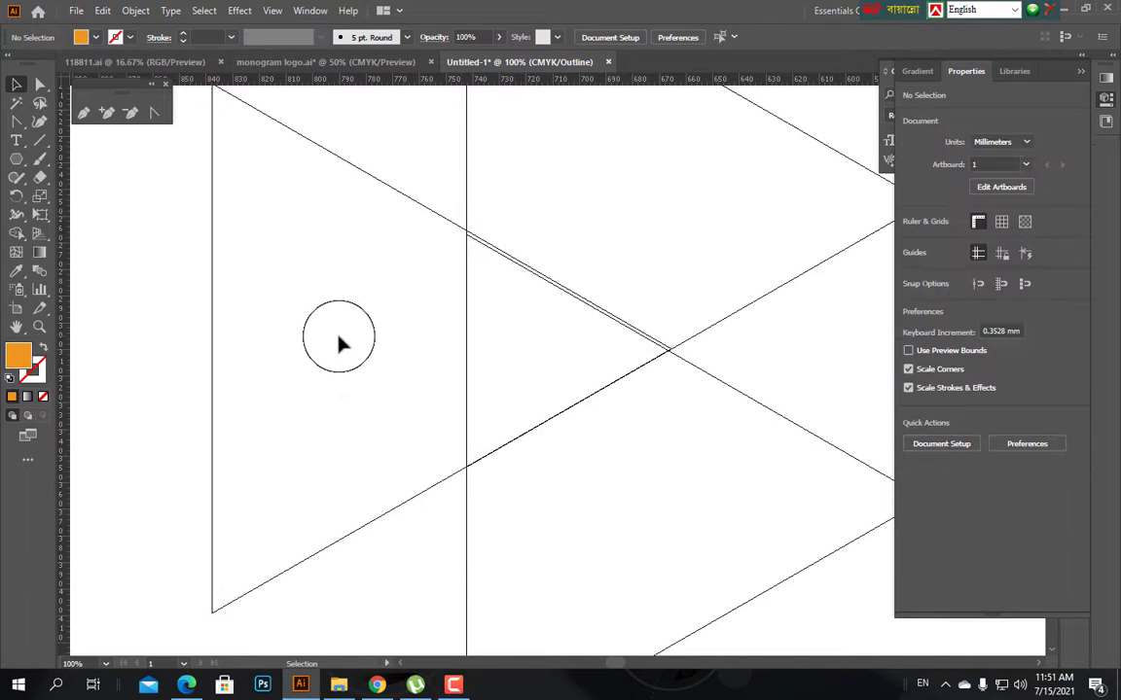
click(396, 195)
mouse_move(396, 195)
mouse_down()
mouse_move(363, 195)
mouse_move(378, 185)
mouse_move(390, 198)
mouse_up()
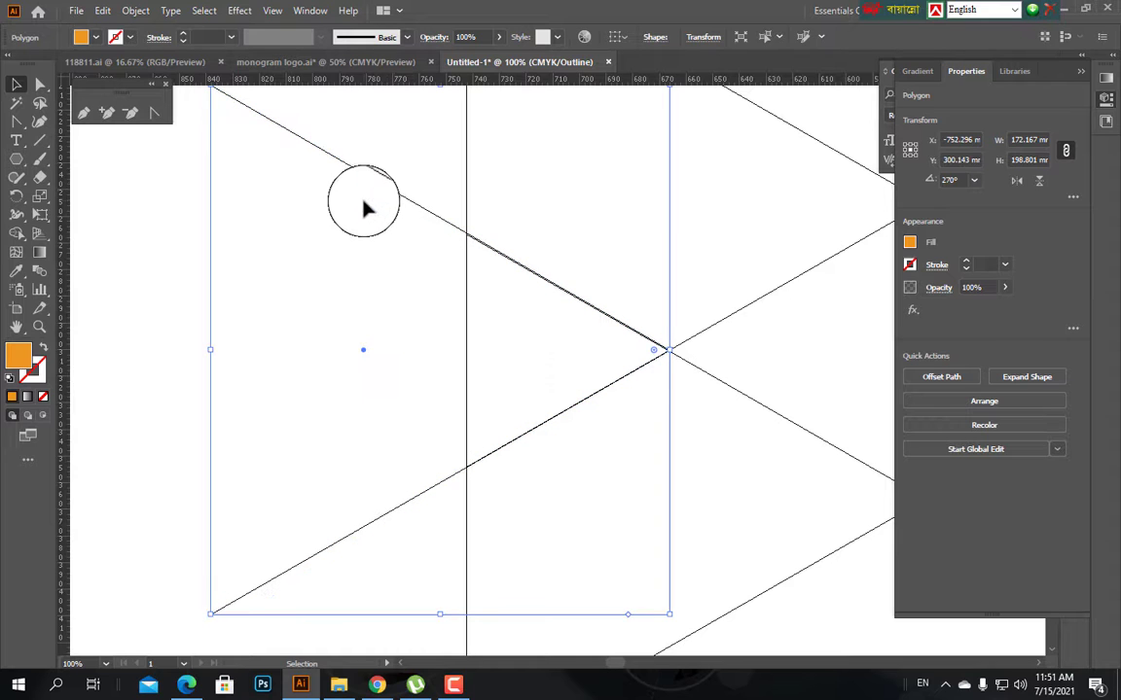
Shift the left triangle to about X -752.588 mm, Y 300.532 mm so its upper edge coincides with the lower-right triangle's edge.
scroll(415, 231, up, 3)
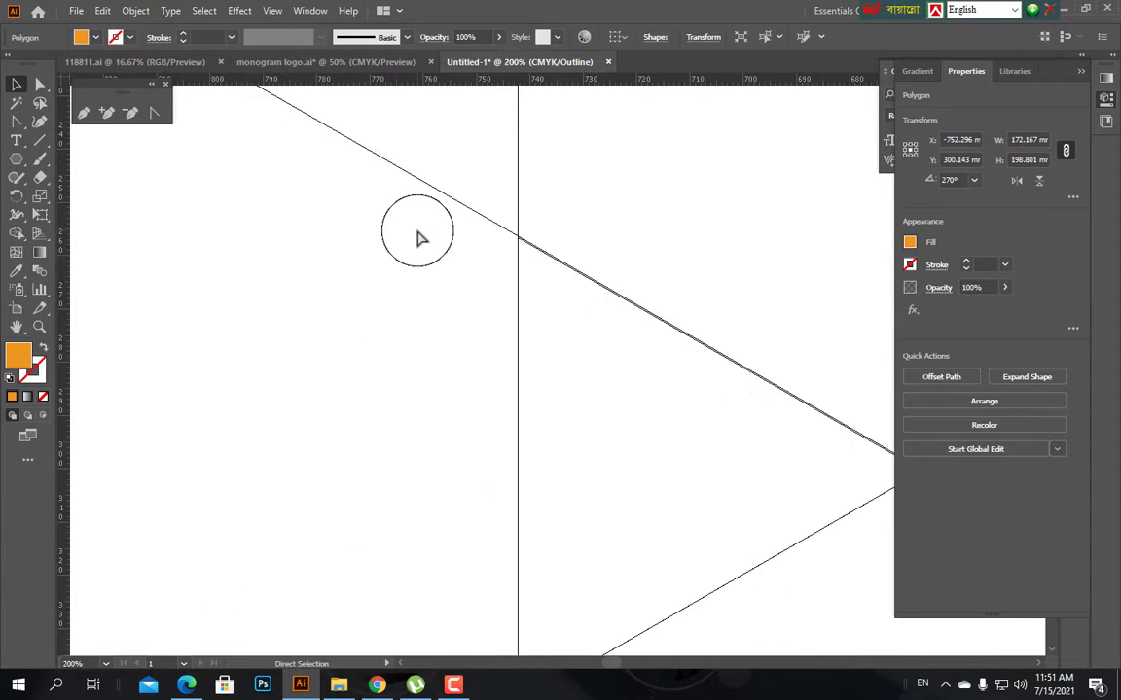
drag(418, 239, 50, 137)
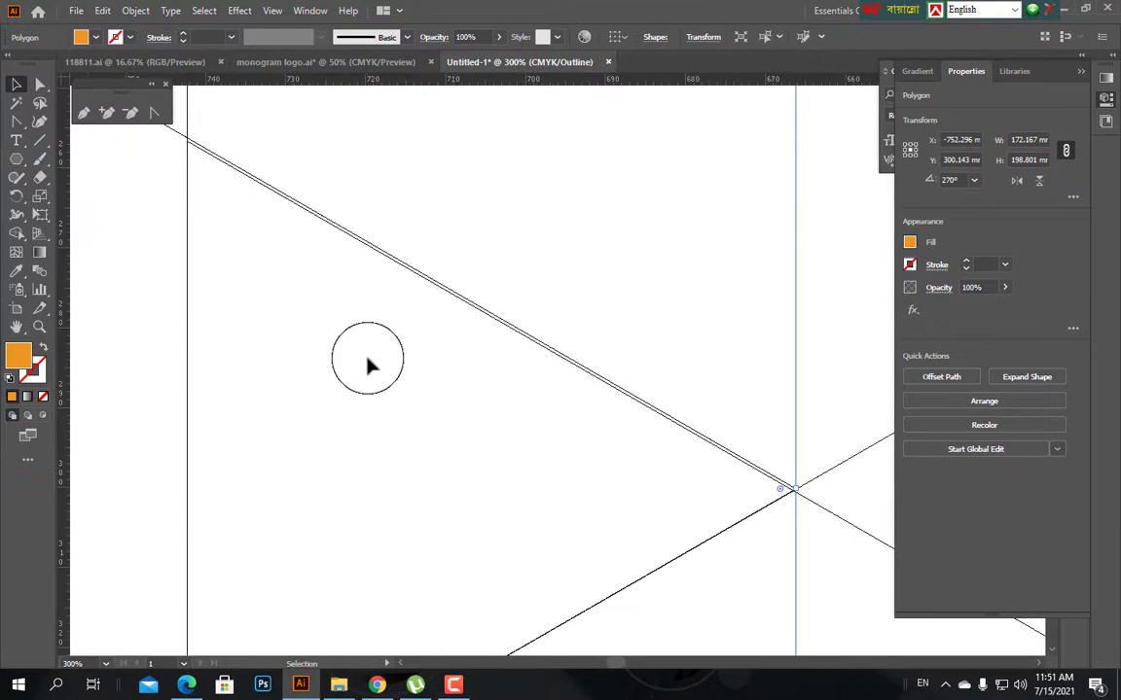
drag(293, 335, 345, 336)
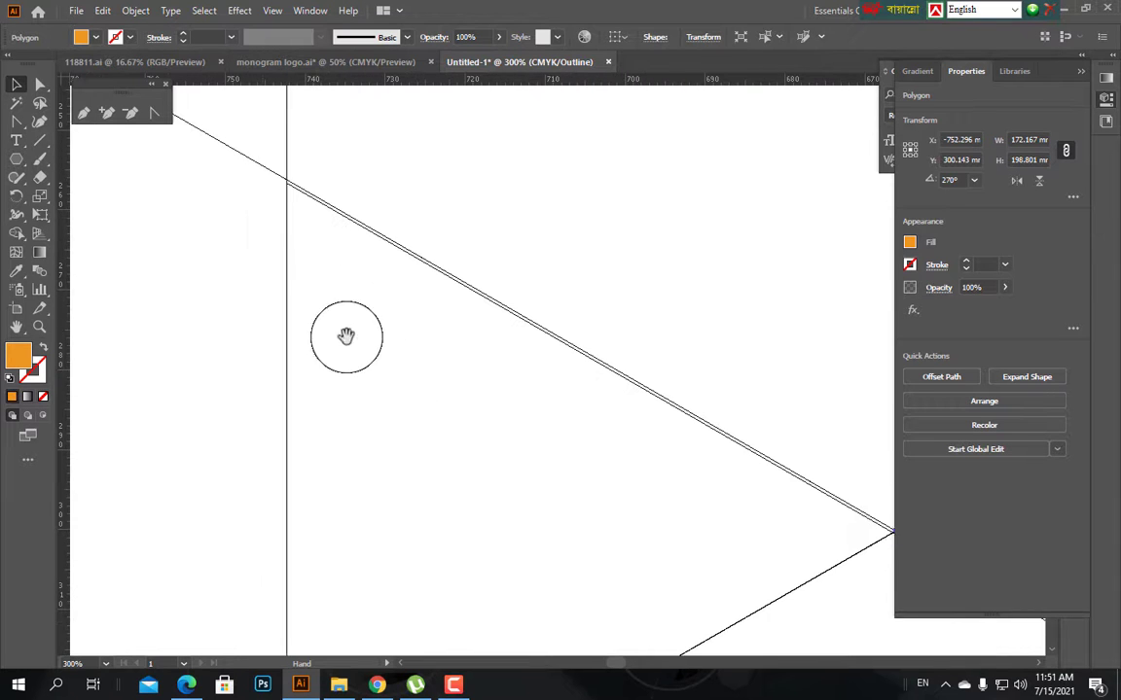
click(261, 174)
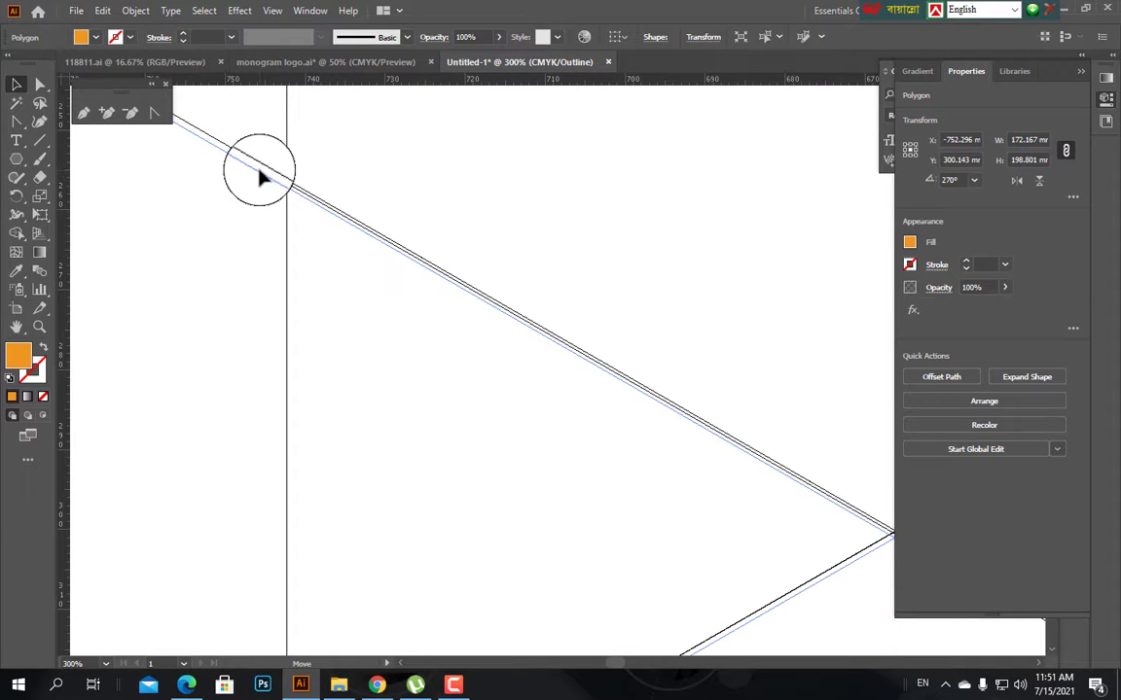
drag(260, 169, 259, 173)
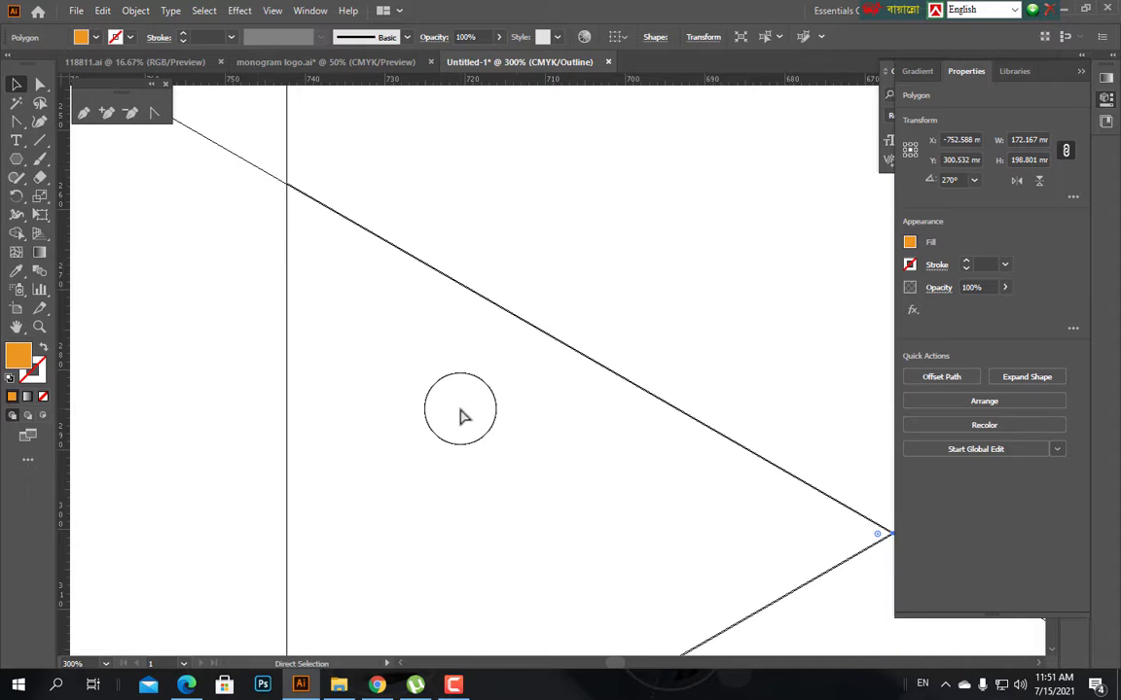
scroll(463, 417, down, 1)
scroll(462, 416, down, 4)
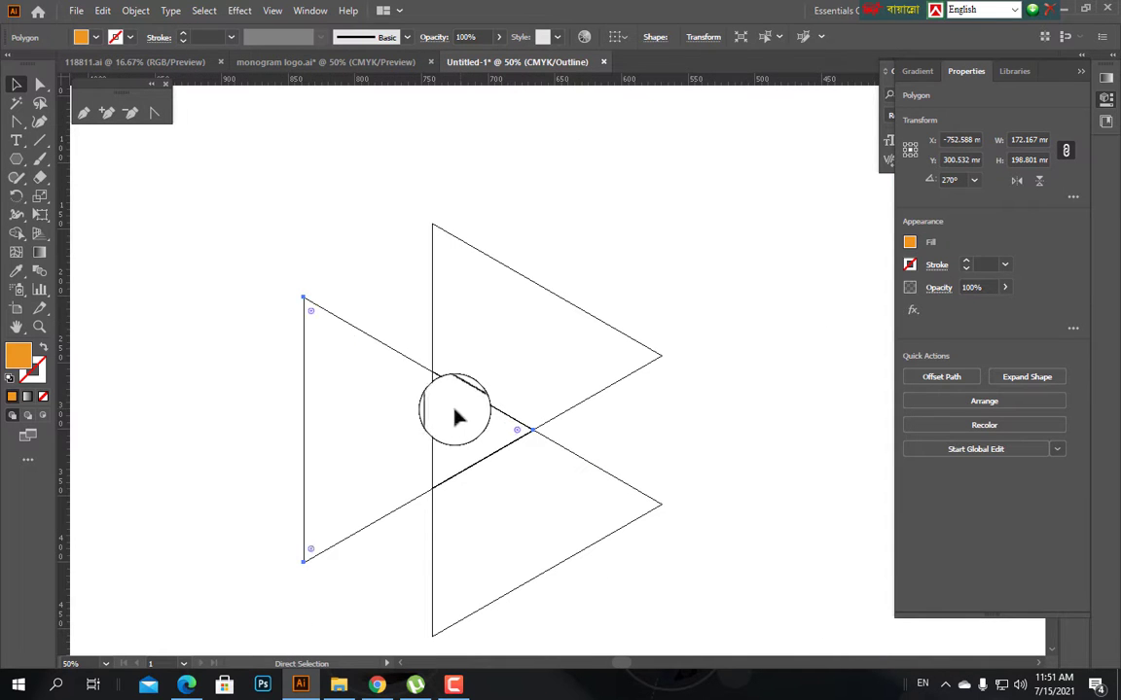
Return the artwork from Outline to Preview view and deselect the left triangle.
key(ctrl+y)
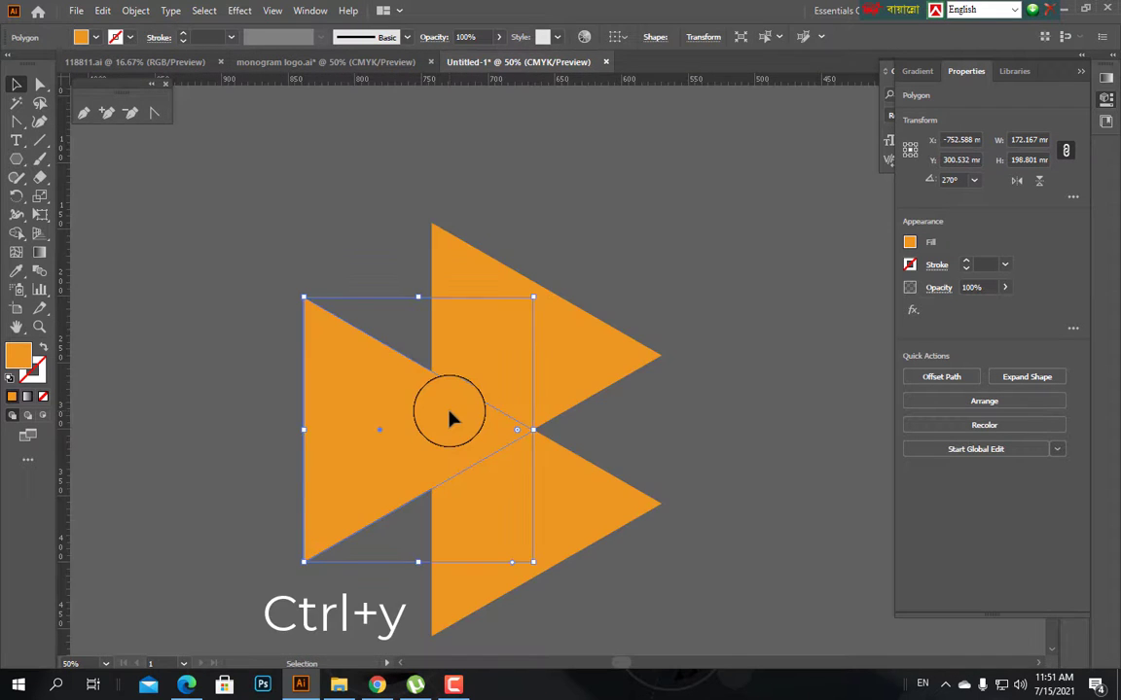
click(741, 323)
scroll(743, 362, down, 3)
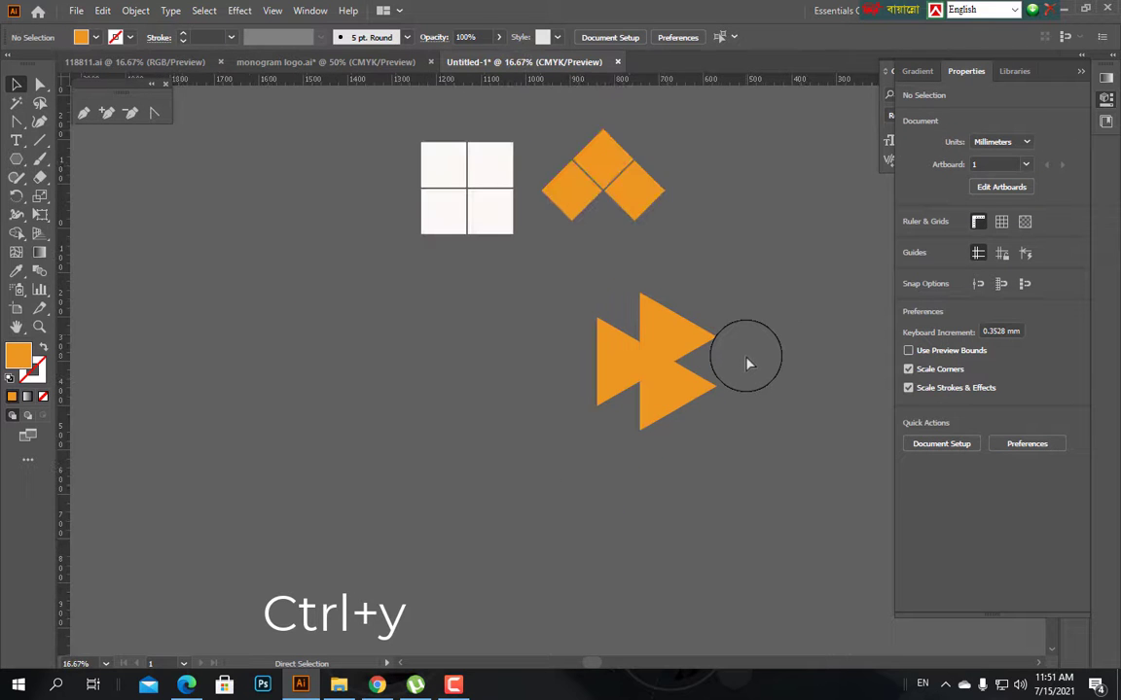
scroll(743, 355, up, 2)
scroll(747, 364, down, 2)
Recolour the upper-right triangle with the light blue sampled from the colour swatches above the artboard.
drag(747, 364, 513, 413)
click(407, 404)
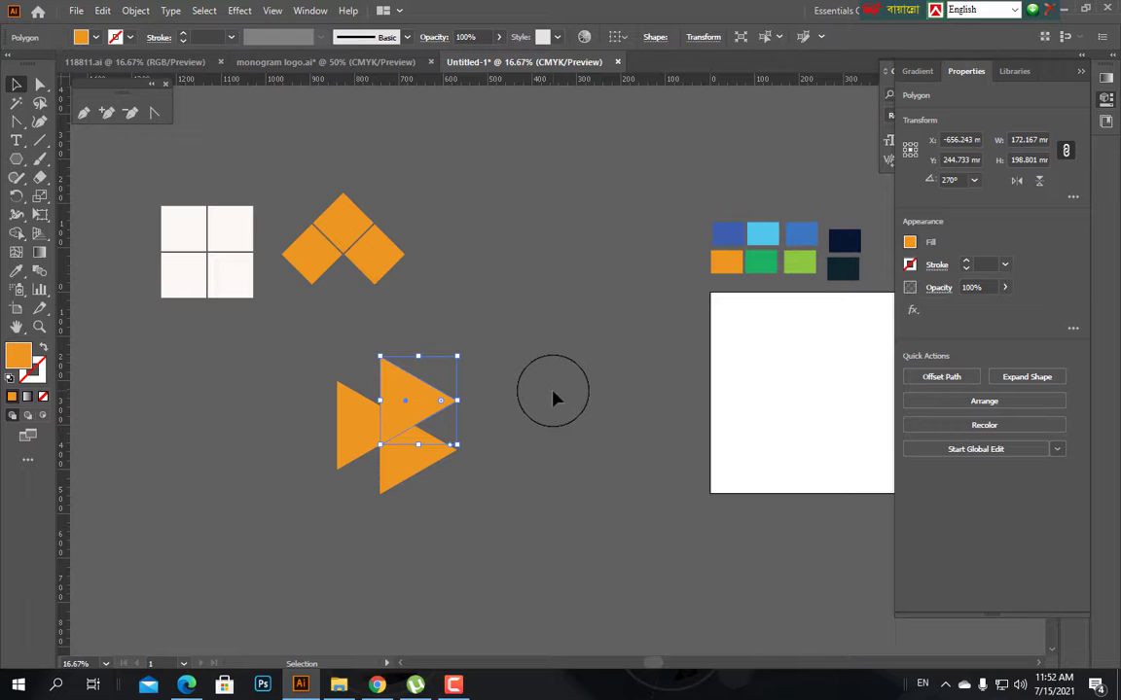
key(i)
click(767, 232)
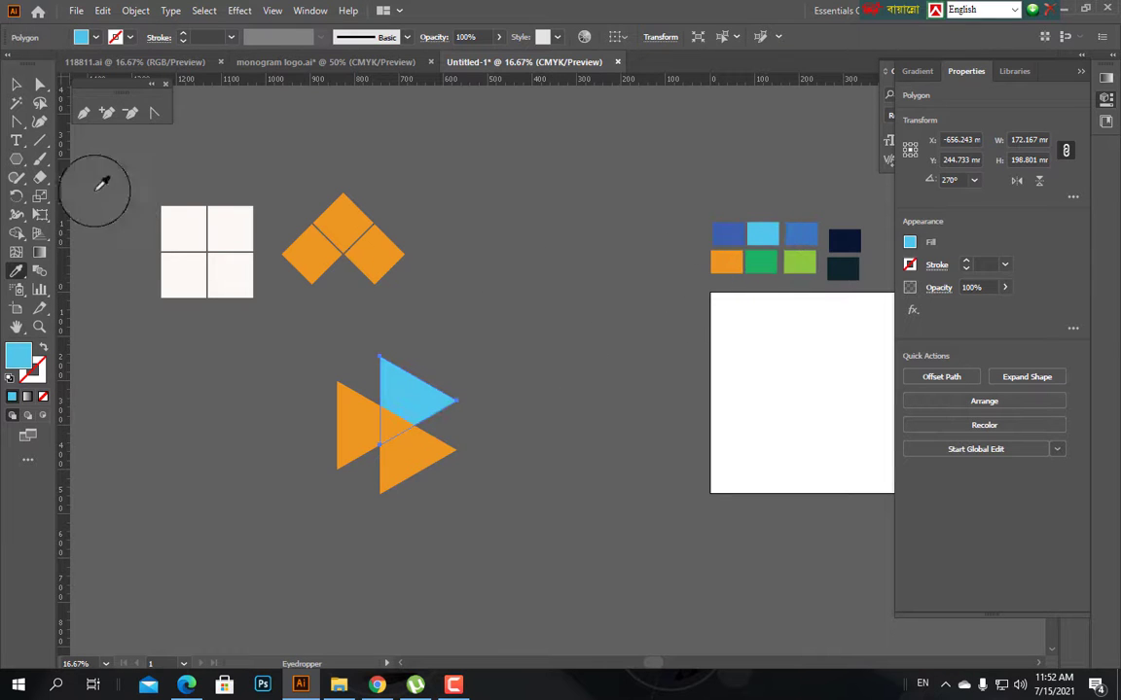
click(16, 85)
click(527, 255)
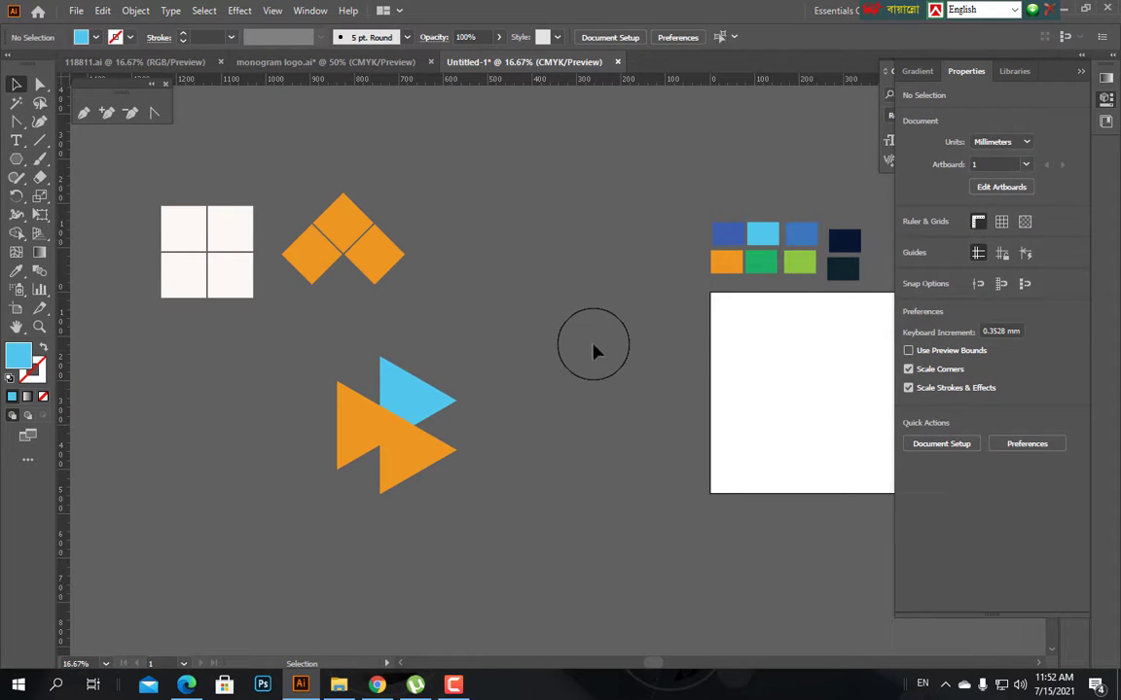
Recolour the lower-right triangle with the medium blue sampled from the swatch beside the light blue one.
click(428, 455)
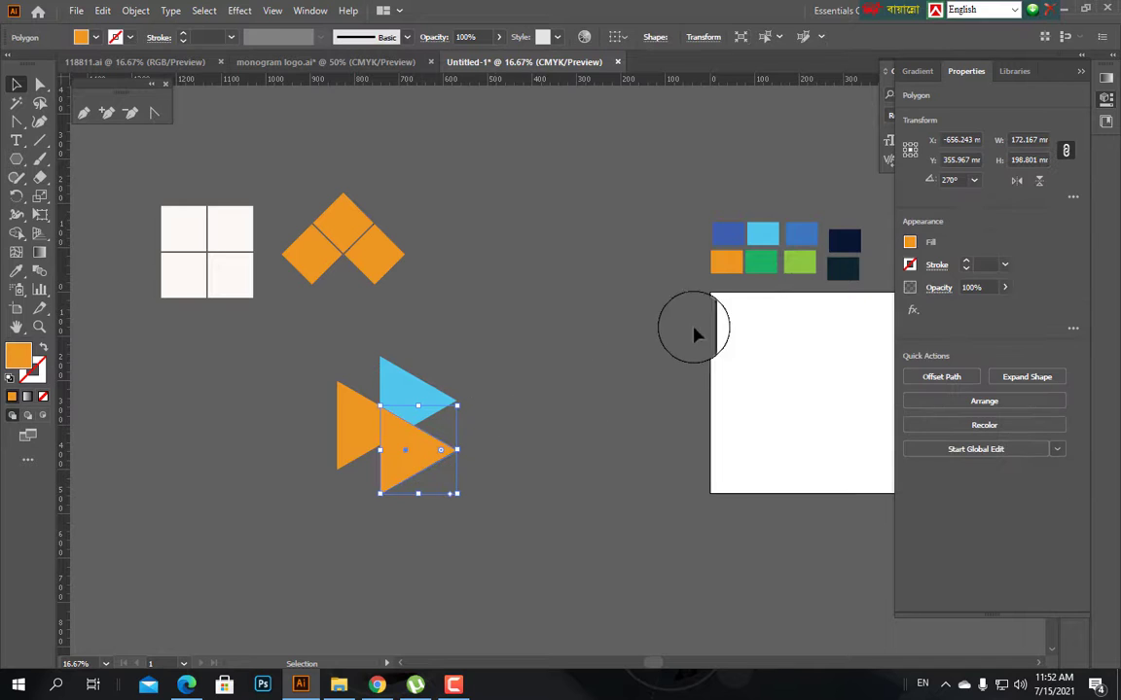
key(i)
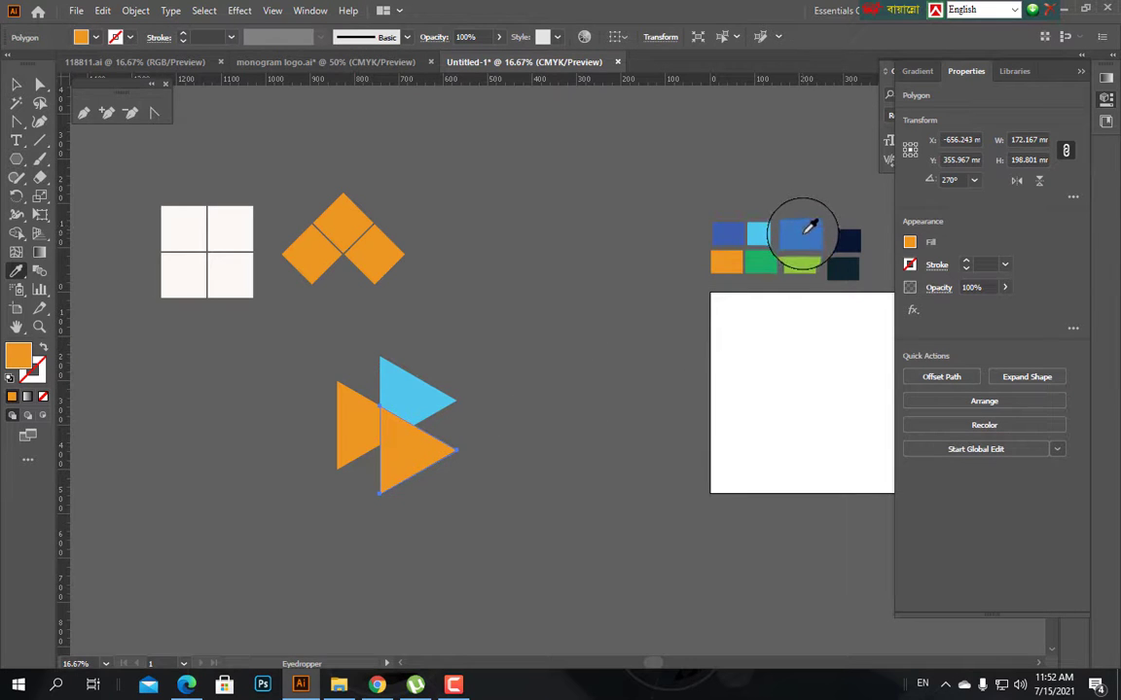
click(804, 232)
click(15, 85)
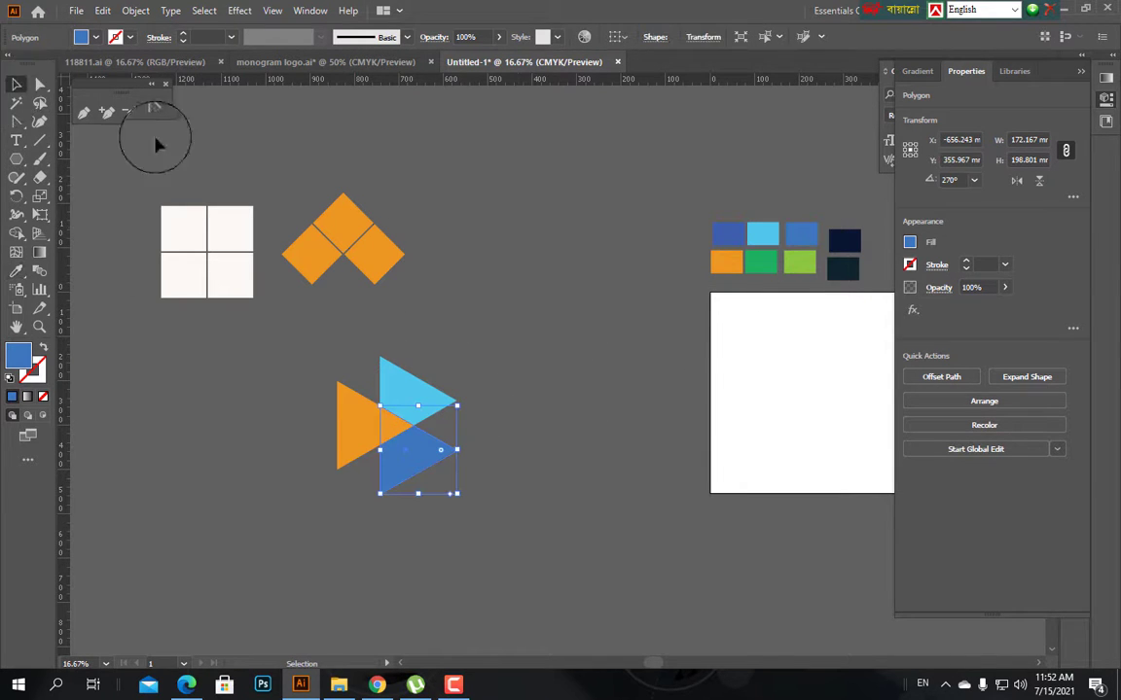
click(482, 340)
Give the left triangle the dark royal blue sampled from the first swatch and lower its opacity to 53%.
click(363, 430)
key(i)
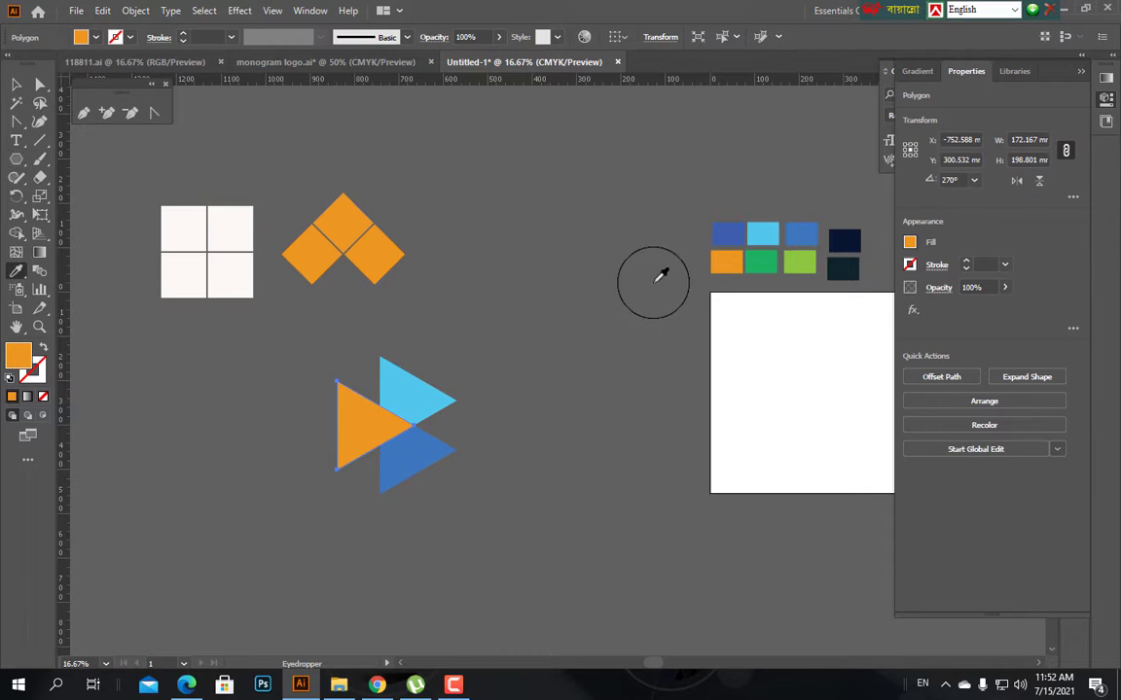
click(731, 234)
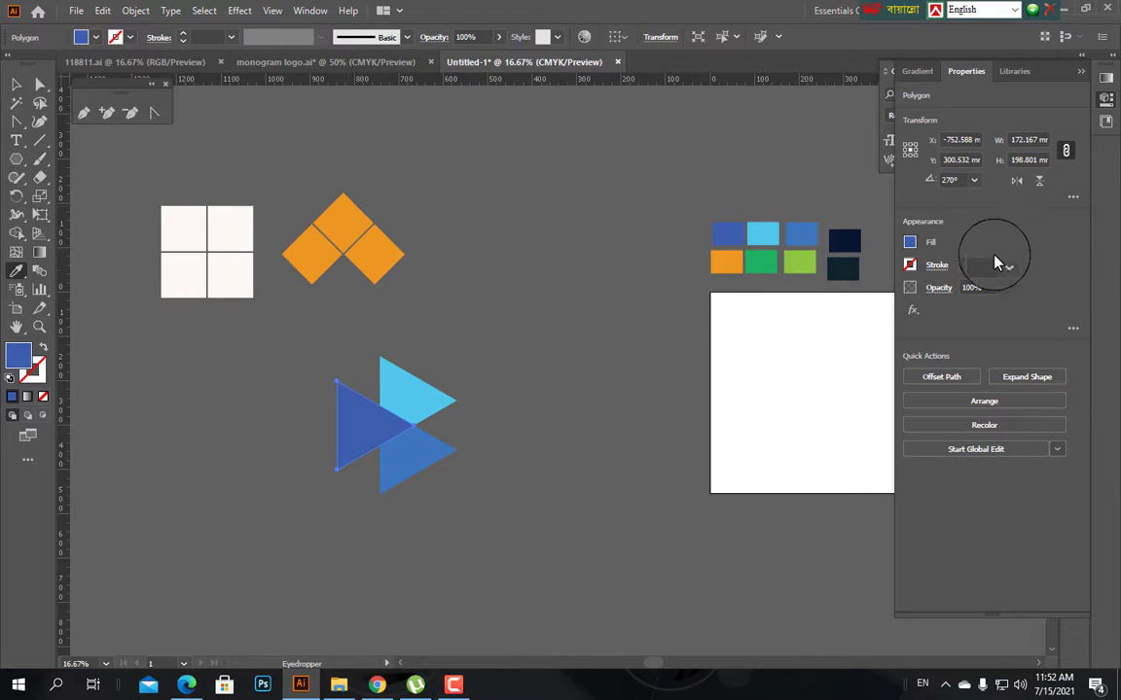
click(1005, 289)
drag(1005, 306, 976, 307)
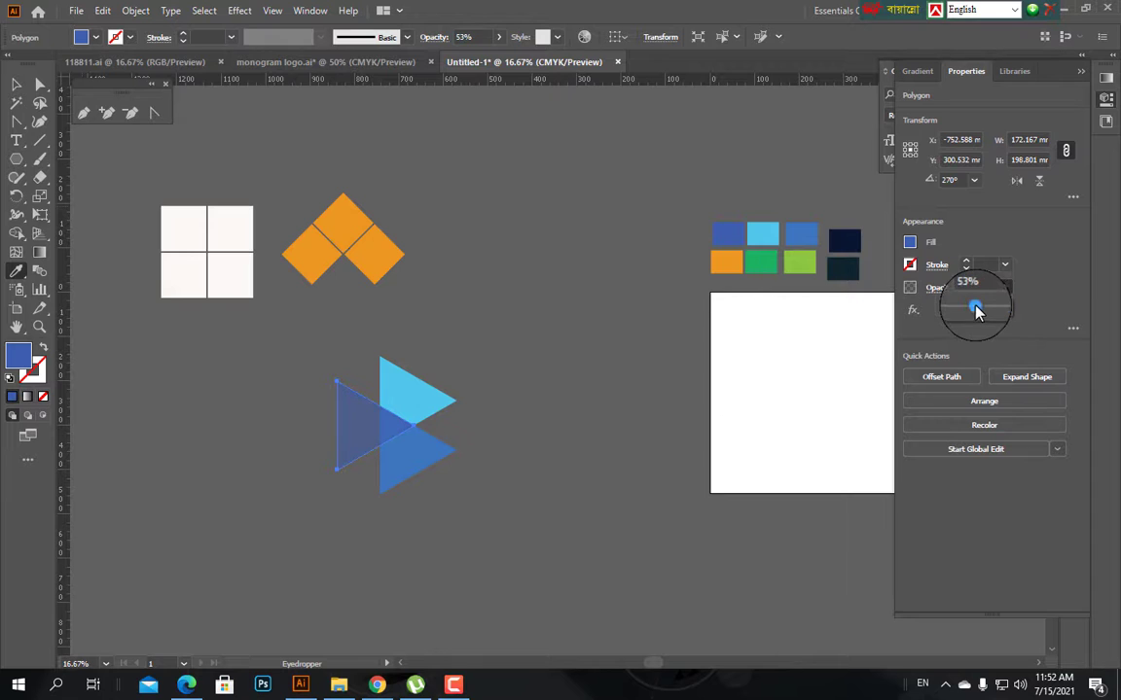
click(522, 324)
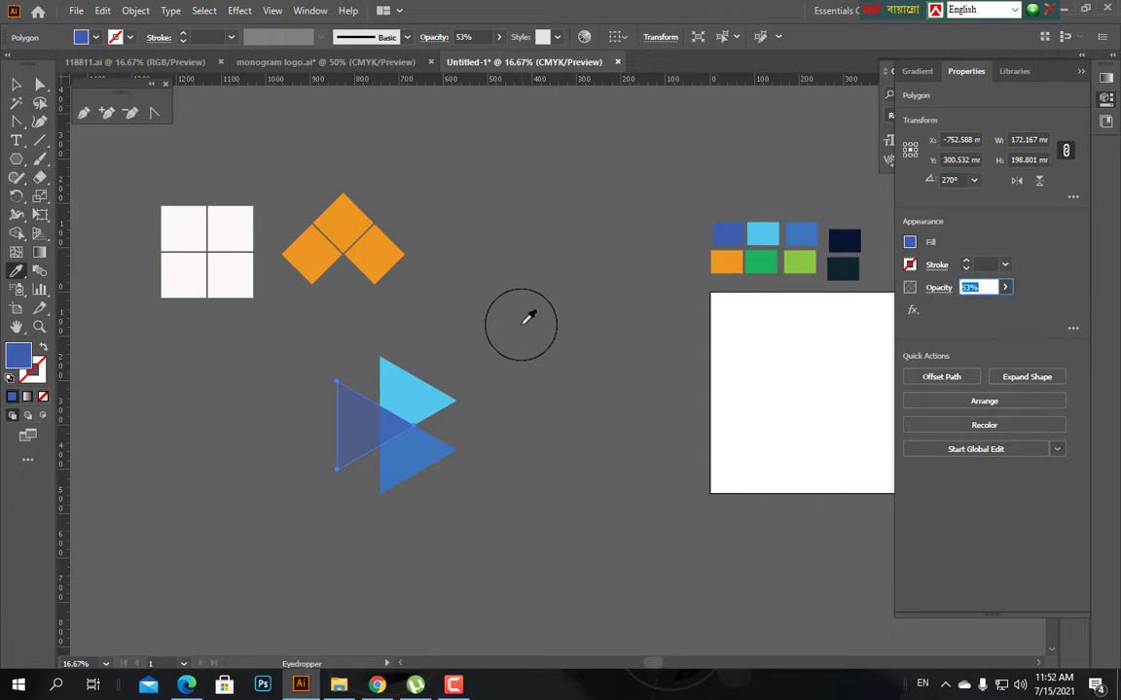
click(16, 85)
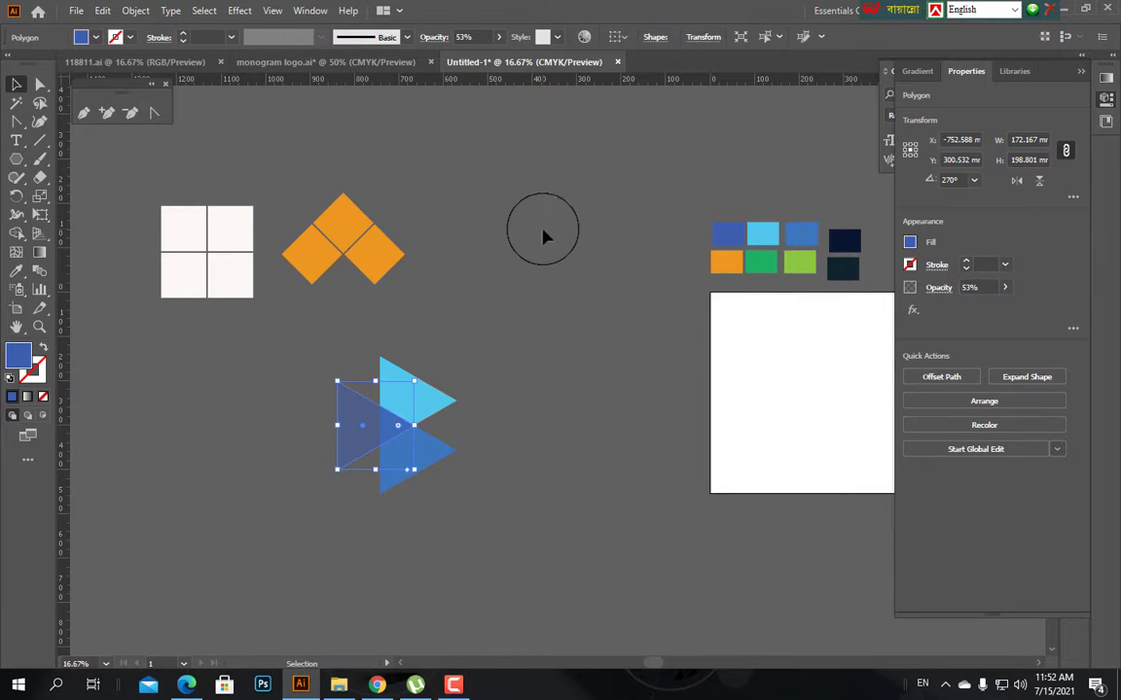
click(544, 243)
Select all three coloured triangles and group them.
scroll(530, 476, up, 1)
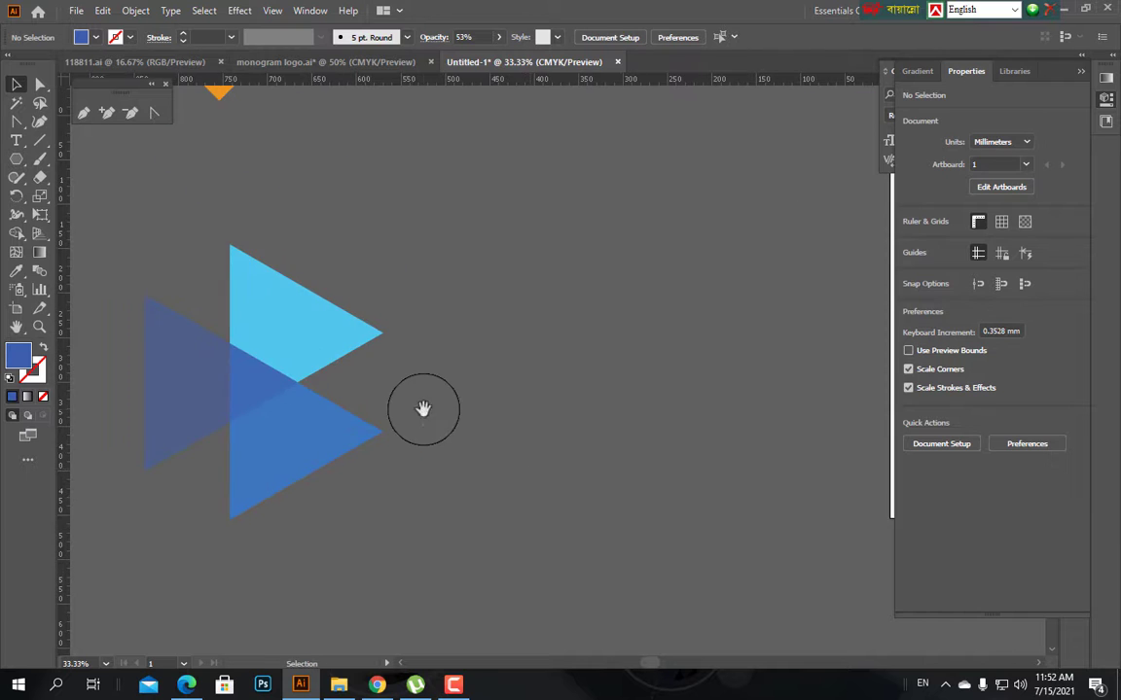
drag(422, 407, 573, 375)
drag(618, 502, 218, 201)
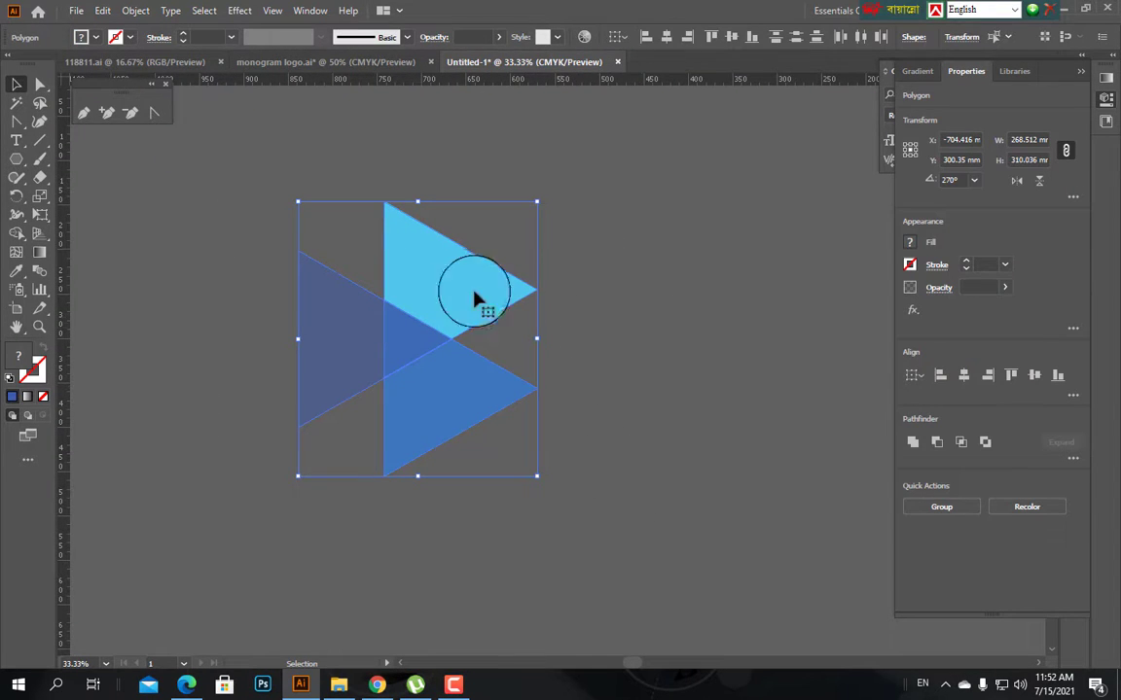
right_click(441, 271)
click(491, 375)
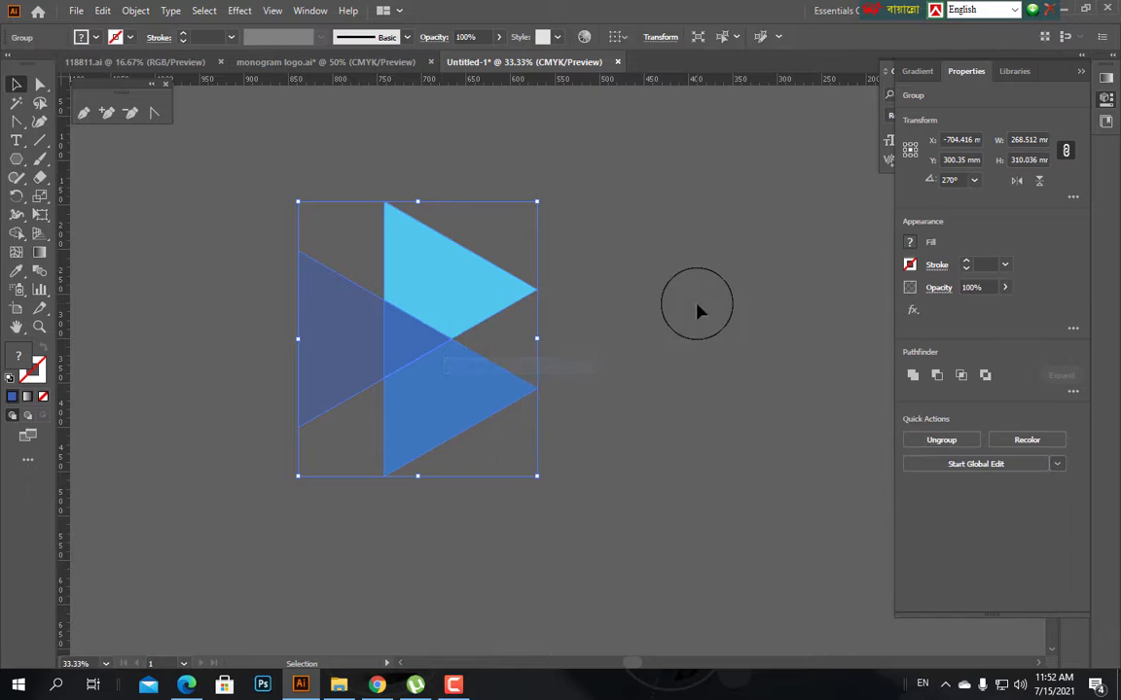
click(697, 310)
Round the six outer corners of the grouped triangles to about 10.6 mm, keeping the inner overlap corners sharp.
click(430, 294)
click(39, 85)
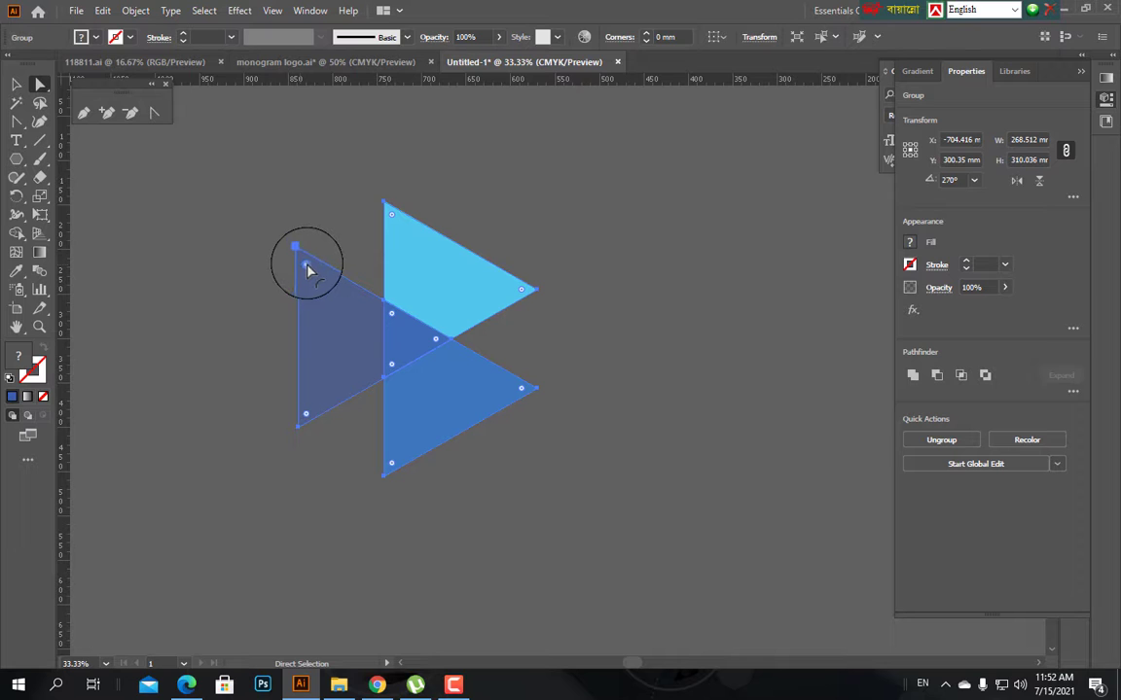
key(v)
scroll(339, 365, up, 2)
scroll(338, 369, up, 2)
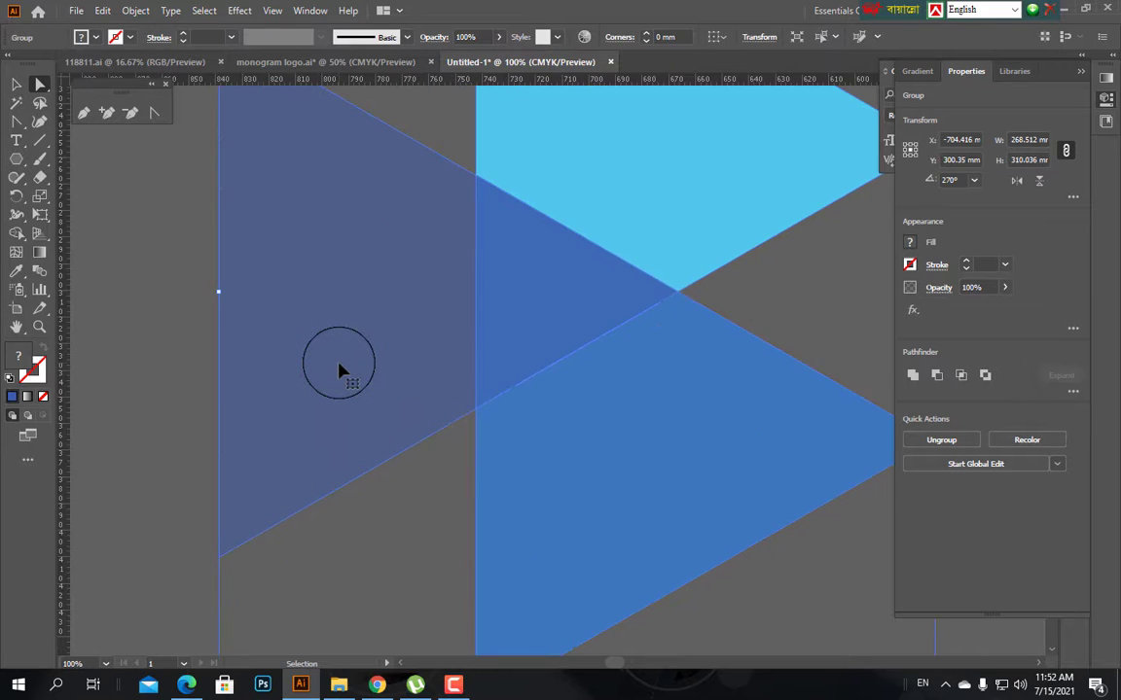
scroll(338, 370, down, 3)
key(a)
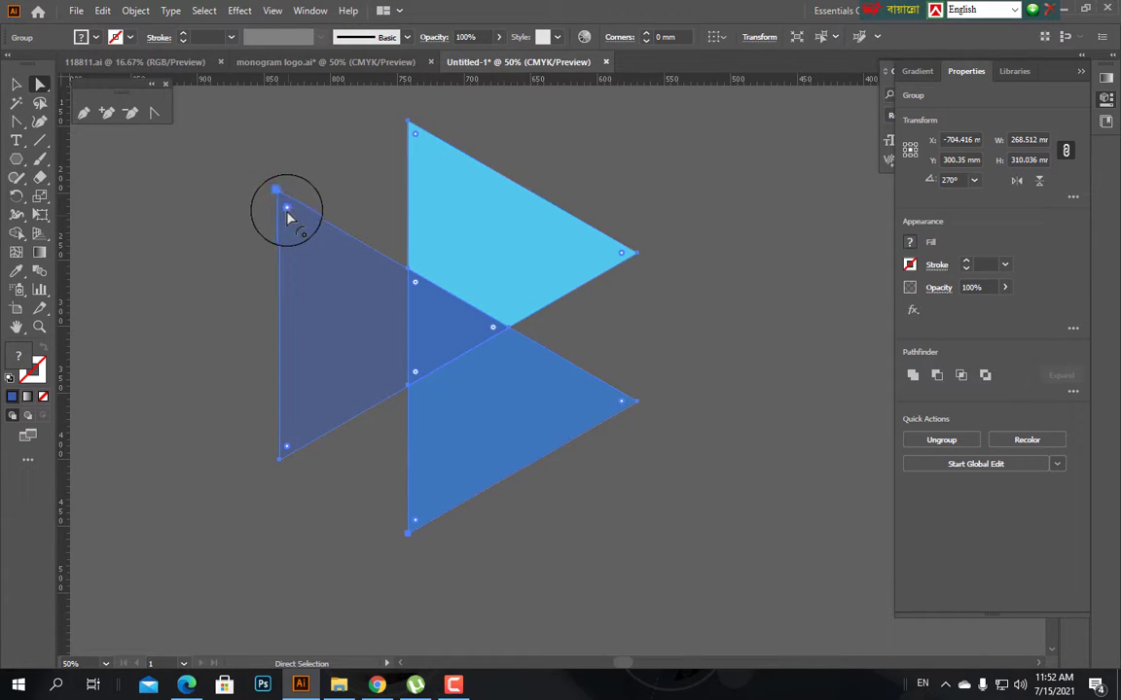
drag(288, 215, 290, 226)
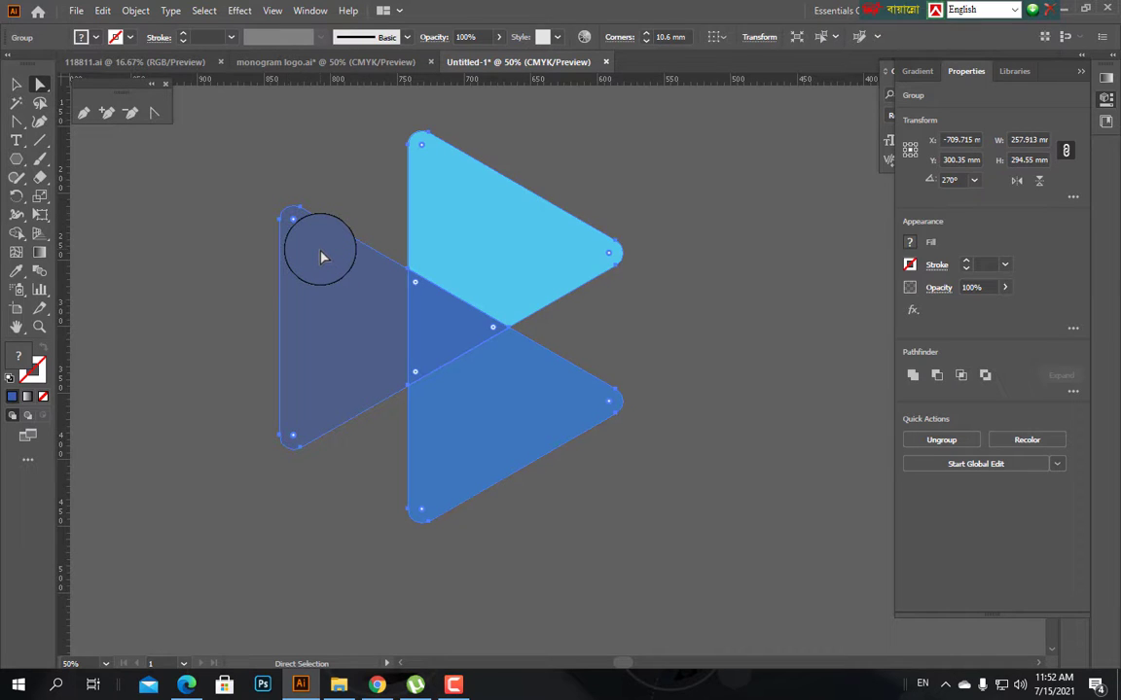
scroll(322, 256, down, 1)
scroll(338, 275, up, 2)
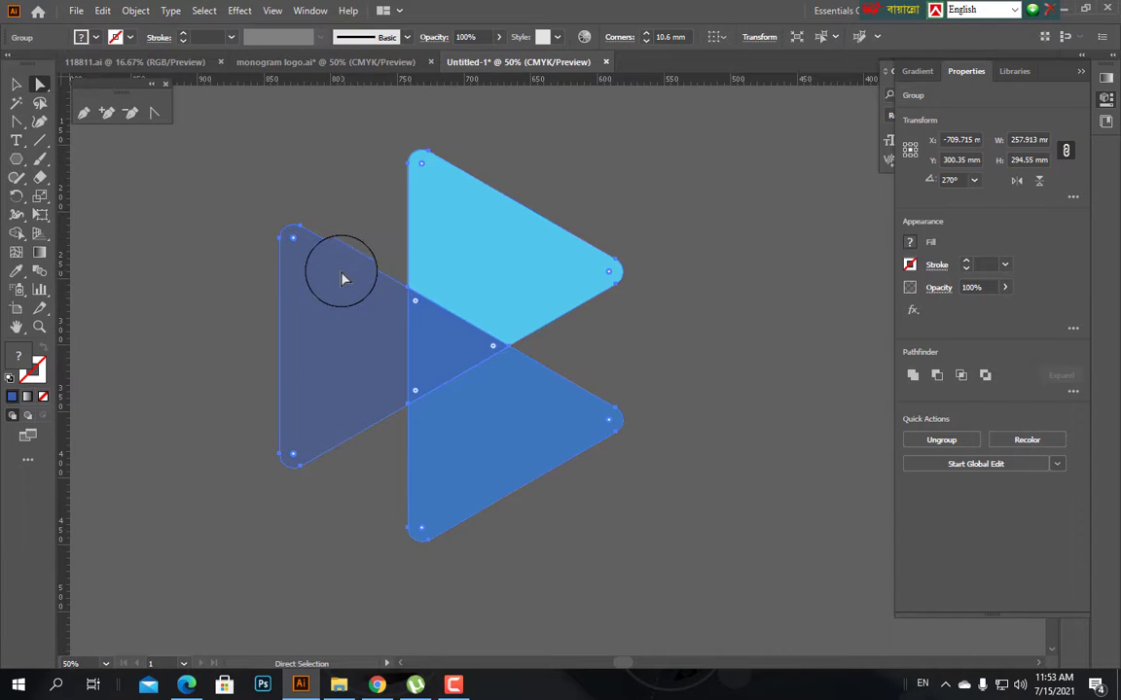
scroll(343, 270, up, 1)
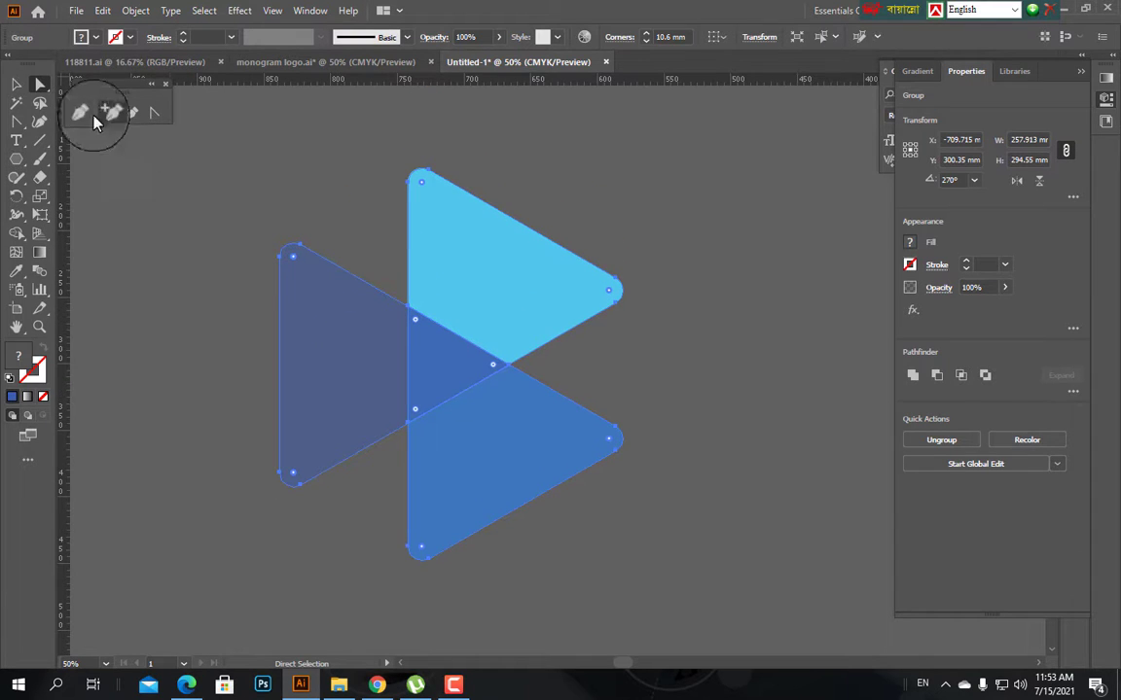
click(16, 85)
click(199, 241)
Move the rounded triangle group up beside the orange three-square arrow and deselect it.
click(513, 318)
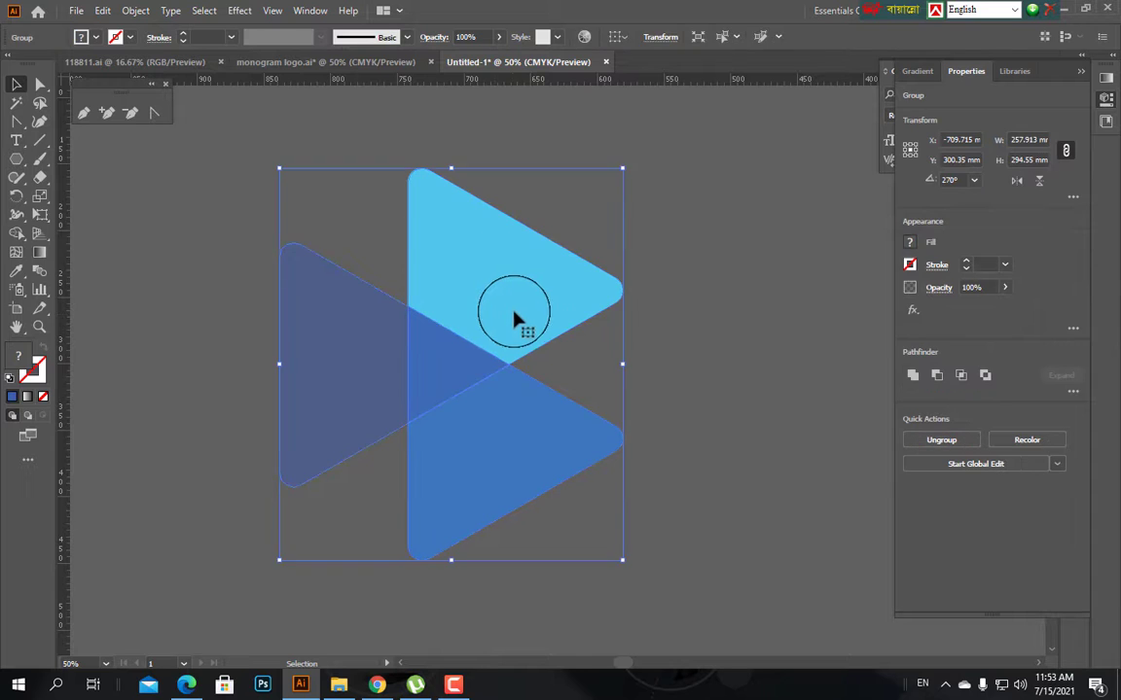
scroll(515, 317, down, 2)
key(a)
drag(400, 249, 474, 347)
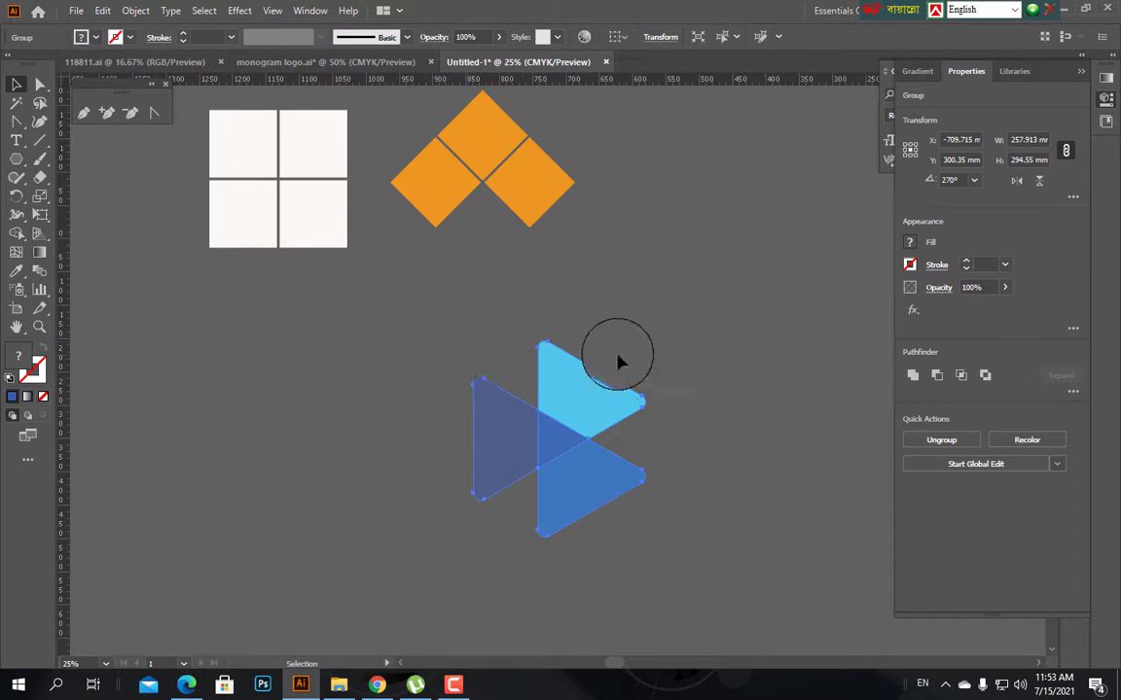
click(618, 357)
drag(595, 385, 705, 151)
scroll(498, 356, up, 1)
scroll(498, 356, up, 1)
click(438, 418)
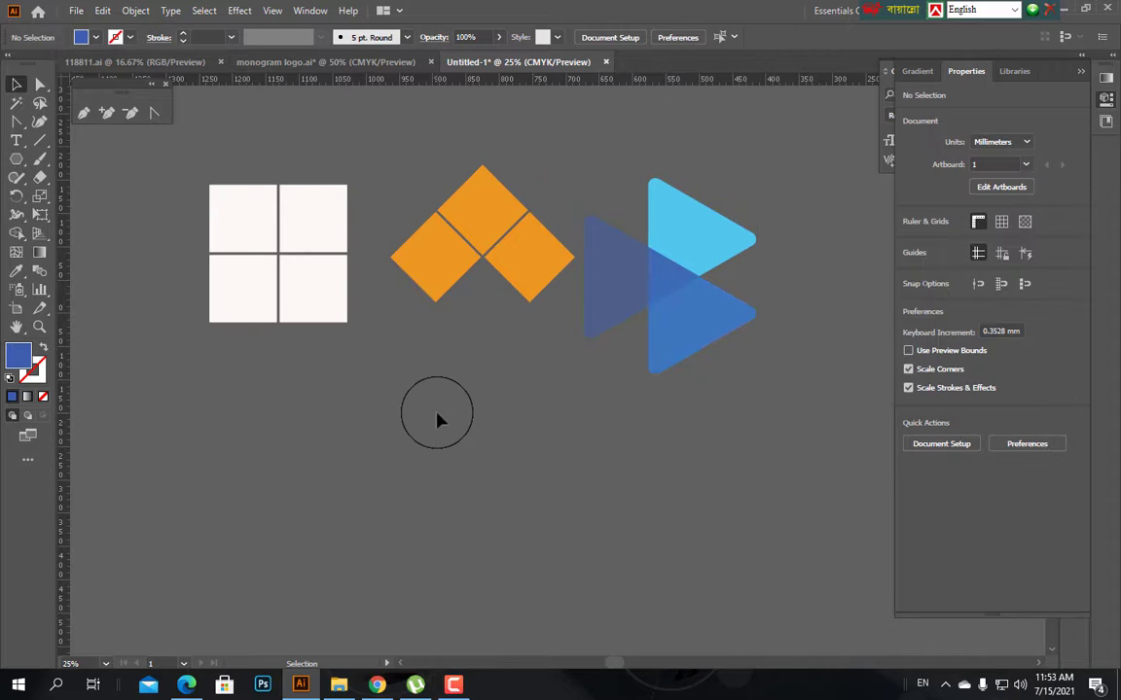
Draw a circle about 180.4 mm in diameter with the Ellipse tool in the empty area below the three marks.
scroll(493, 443, down, 1)
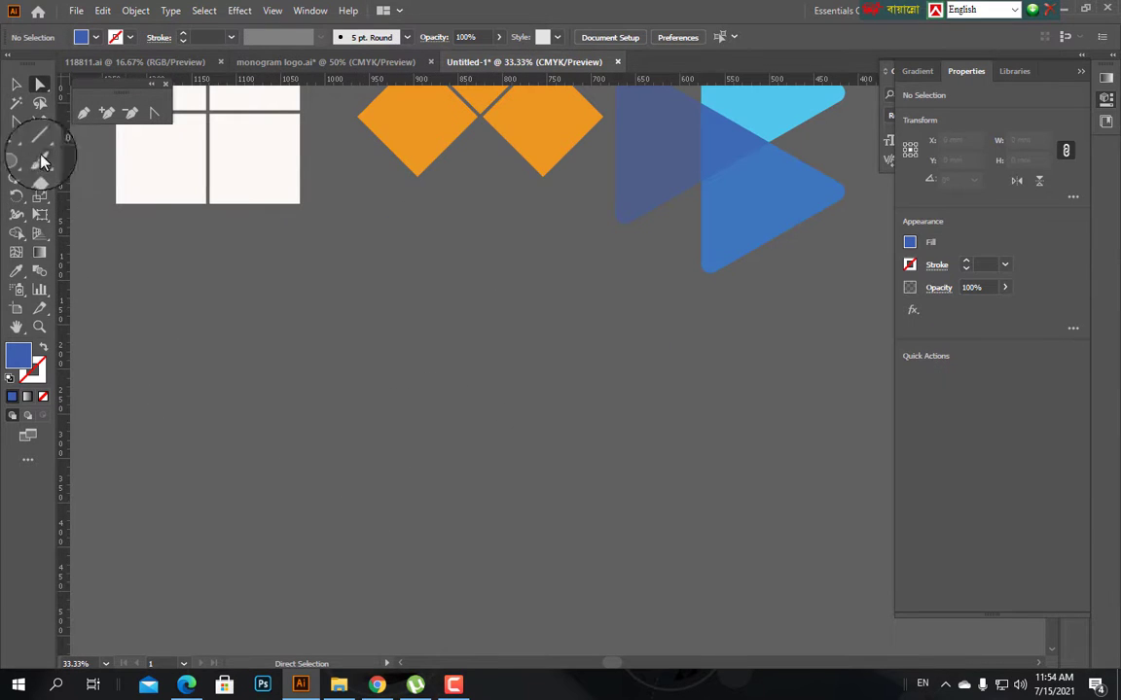
click(17, 158)
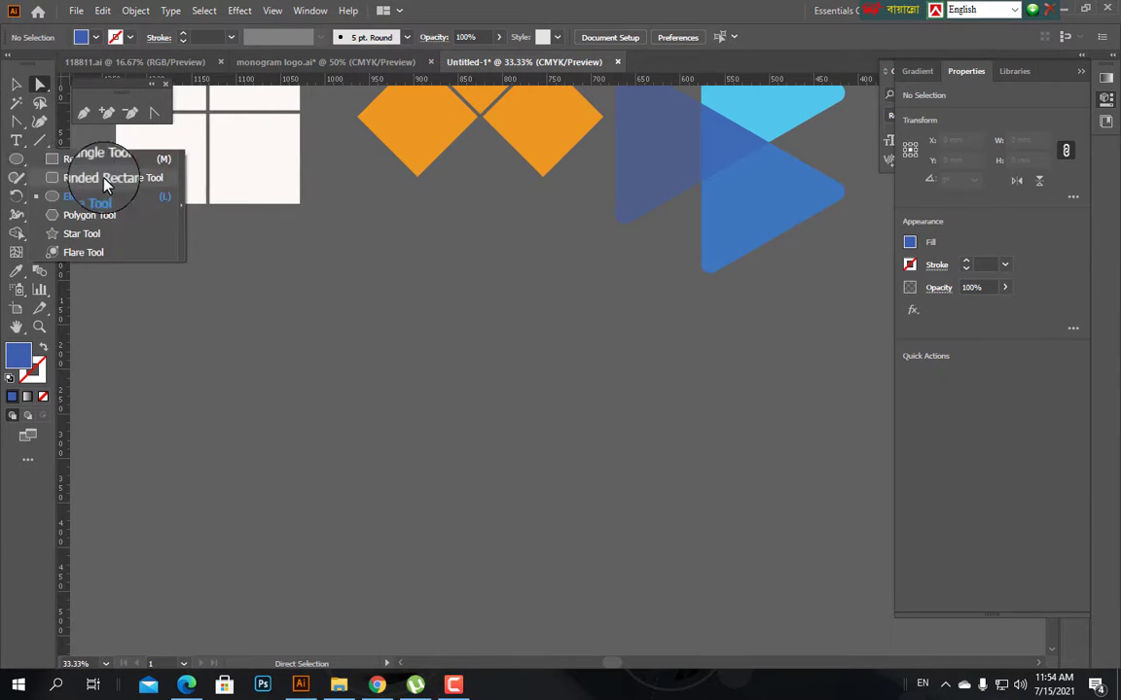
click(81, 195)
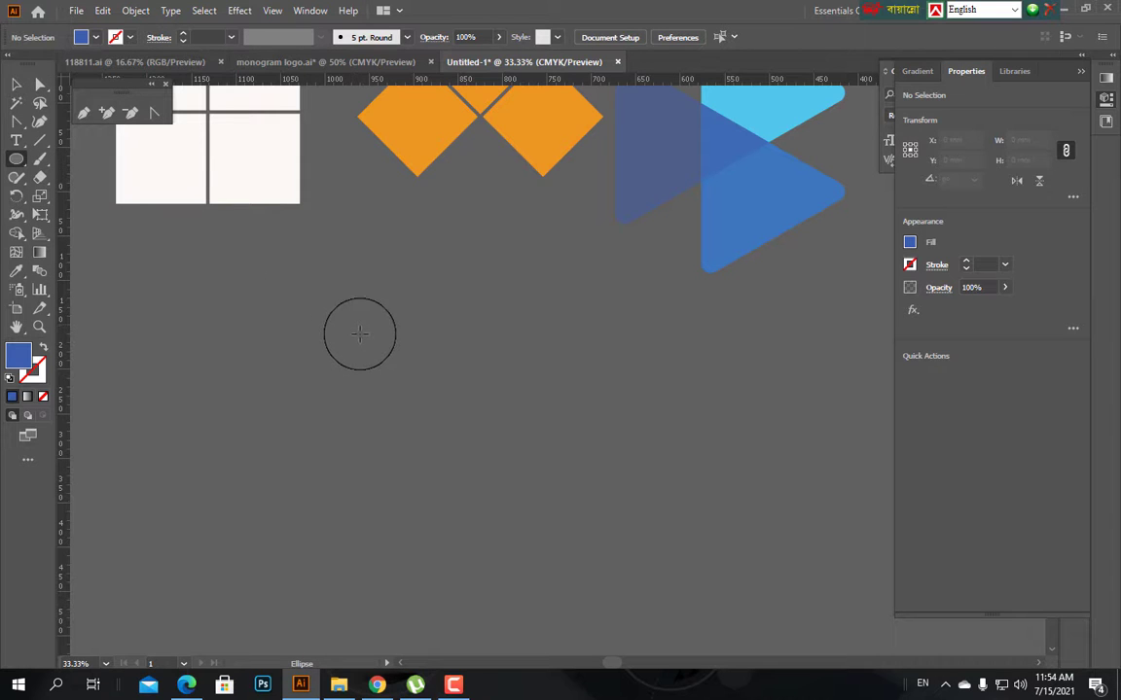
drag(363, 340, 530, 470)
key(alt+space)
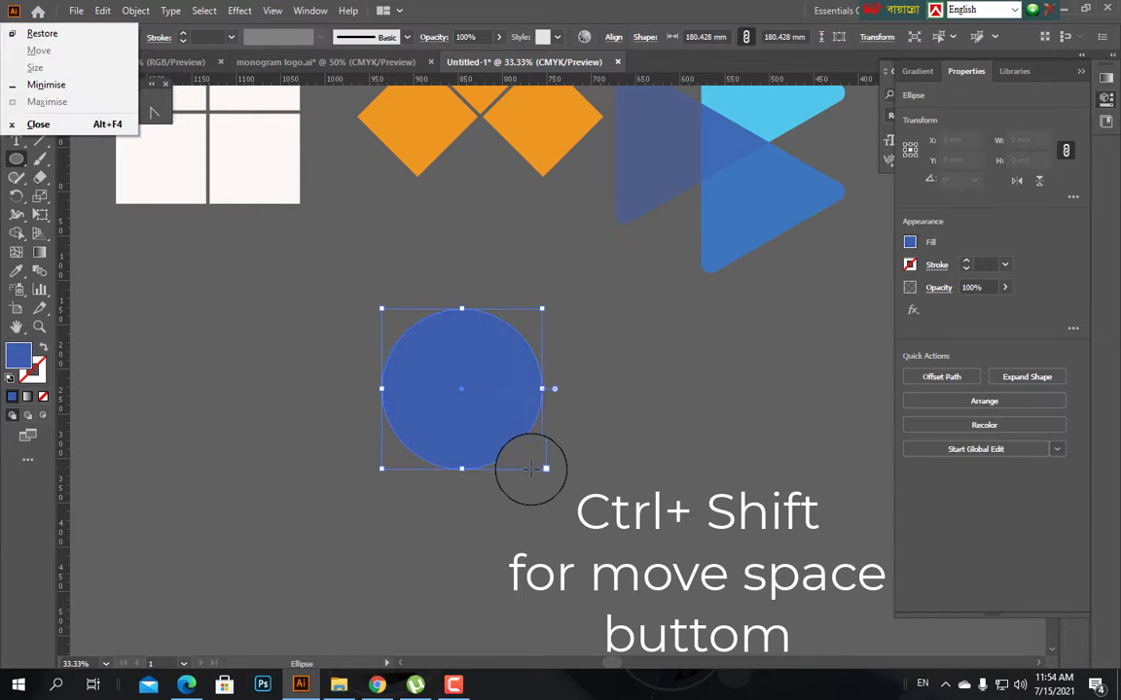
click(248, 377)
click(594, 364)
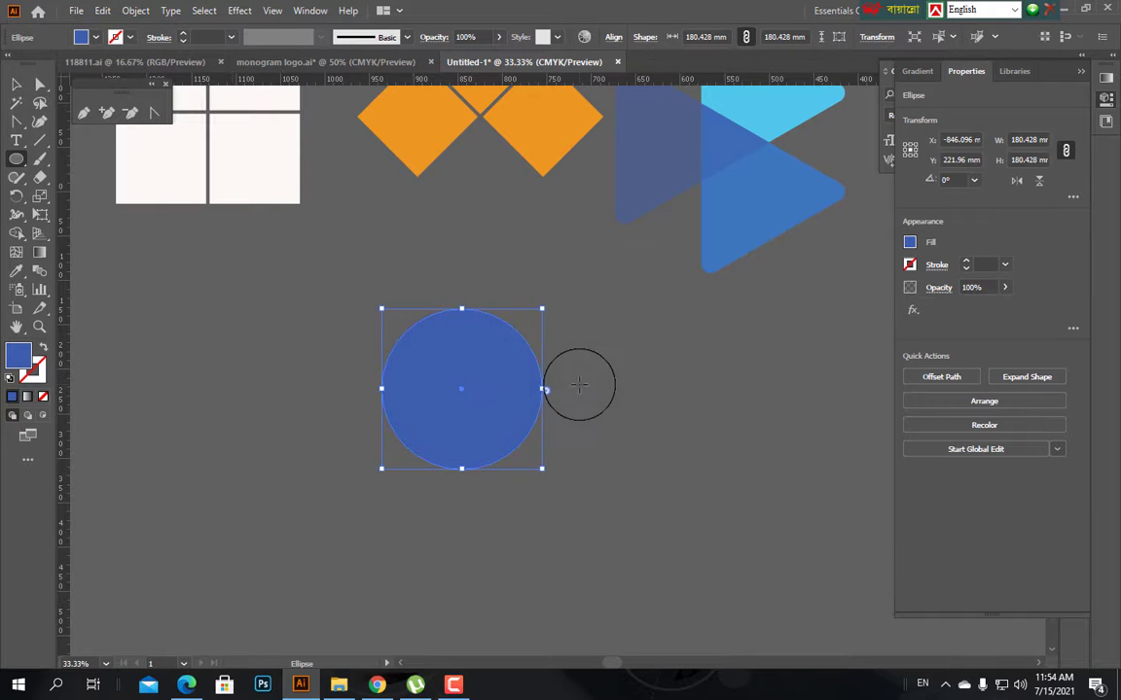
Change the circle's fill to bright red, F90808, and deselect it.
key(v)
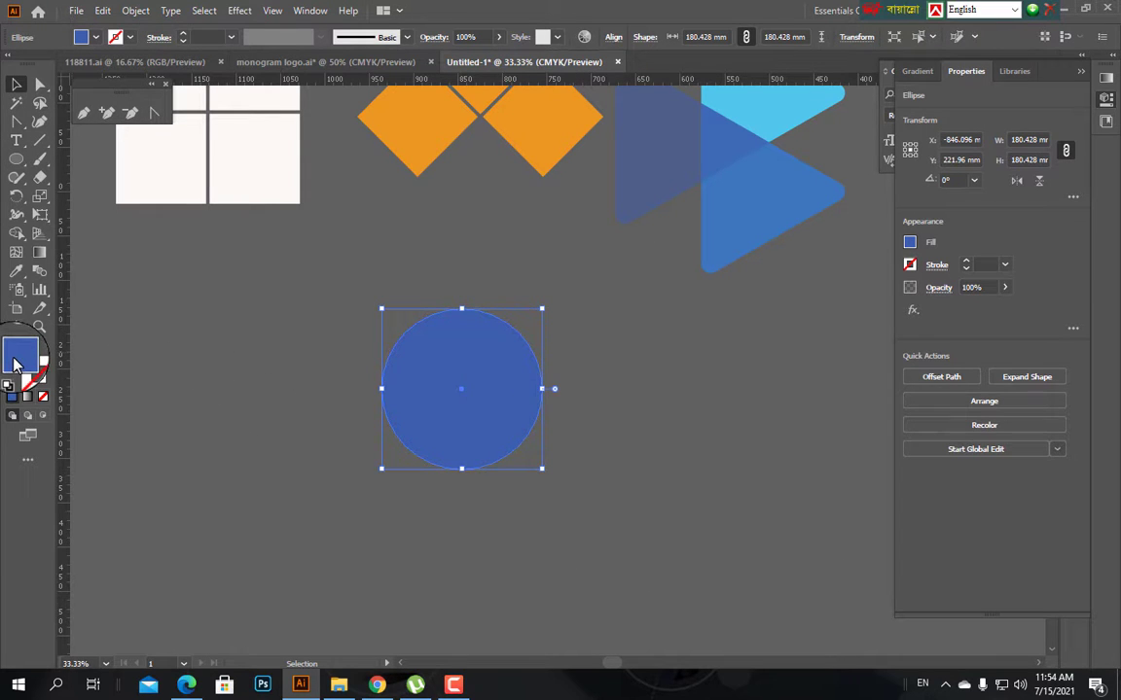
double_click(16, 362)
mouse_move(718, 363)
mouse_down()
mouse_move(720, 328)
mouse_move(690, 312)
mouse_move(722, 320)
mouse_move(687, 306)
mouse_up()
click(691, 316)
click(862, 325)
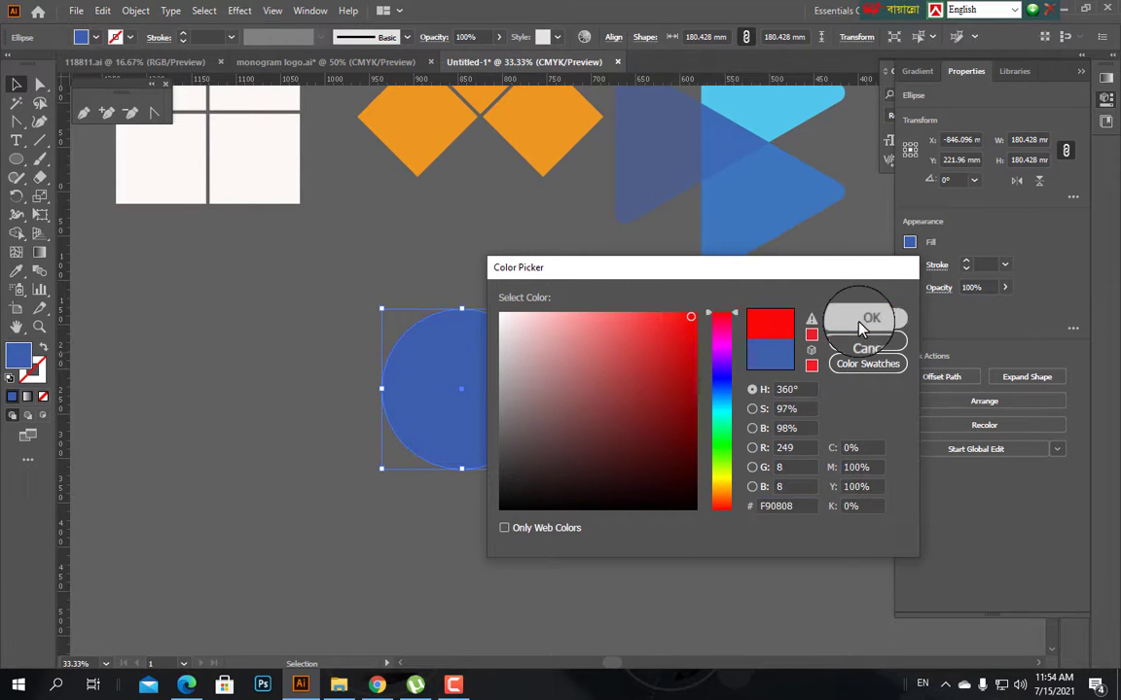
click(207, 320)
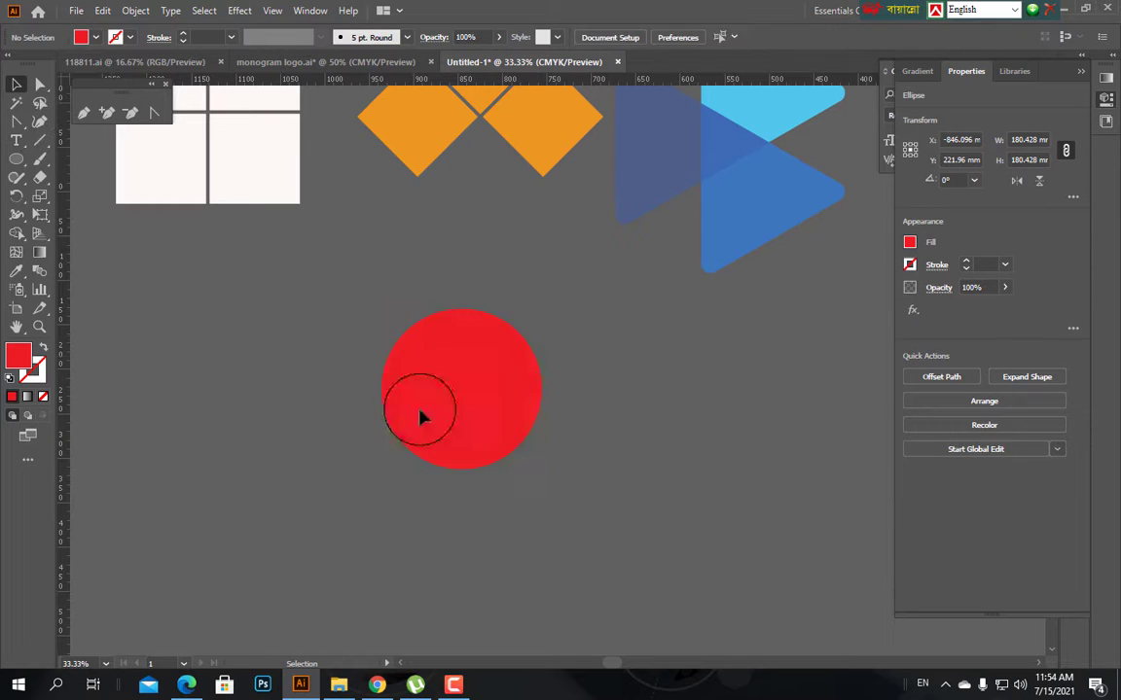
Stretch the red circle into an egg shape by moving only its bottom anchor point straight down about 60 mm.
click(420, 416)
click(40, 84)
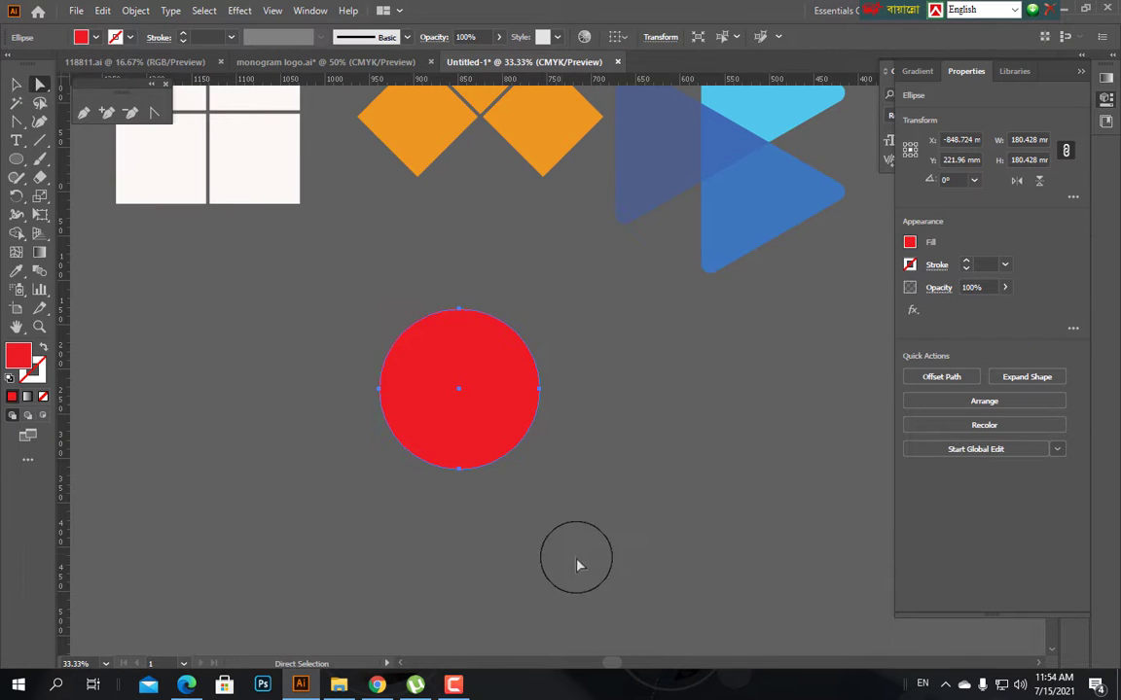
drag(578, 562, 366, 451)
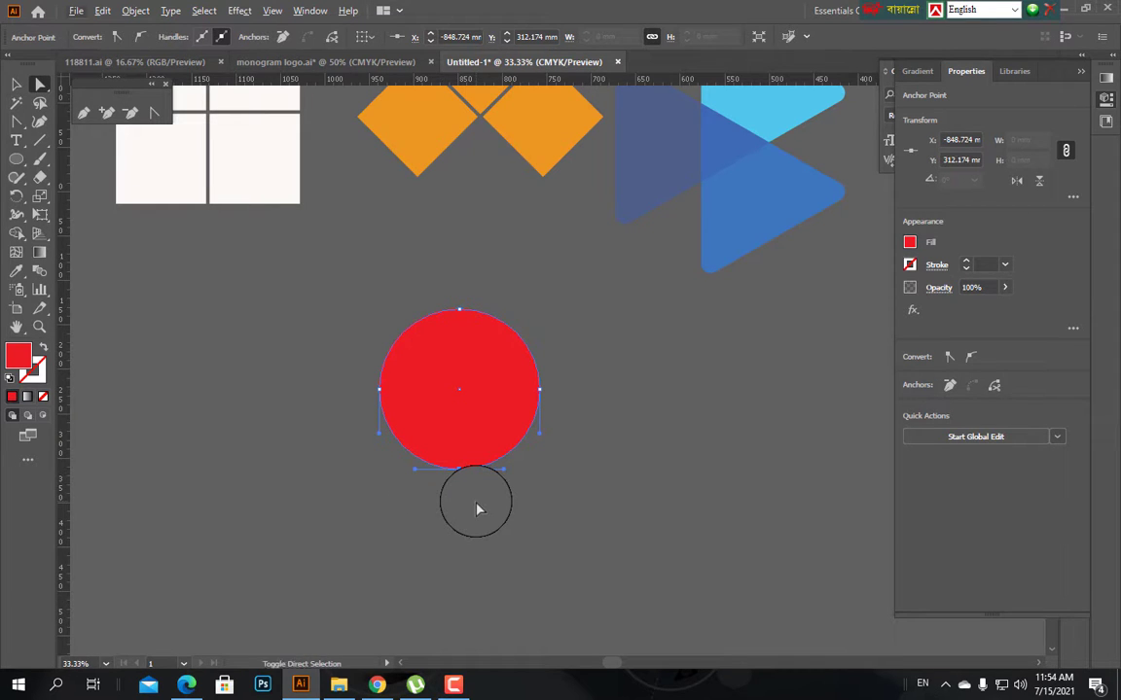
key(shift+Down)
key(shift+Down)
key(shift+Down)
key(shift+Down)
key(shift+Down)
key(shift+Down)
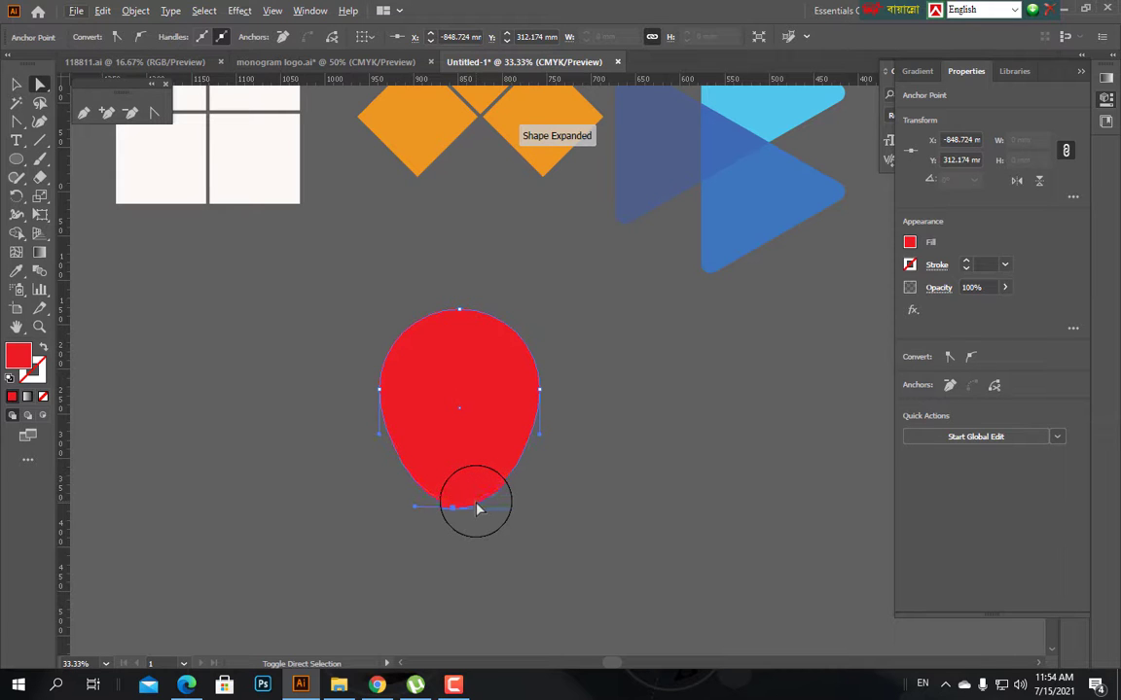
key(shift+Down)
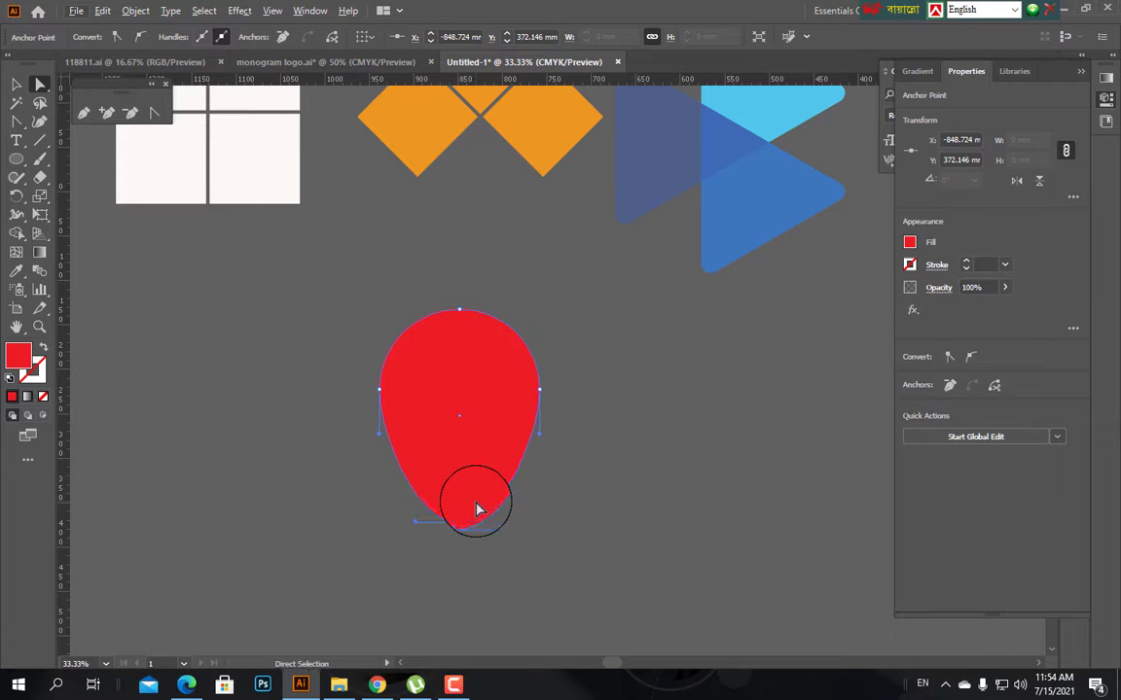
key(ctrl+equal)
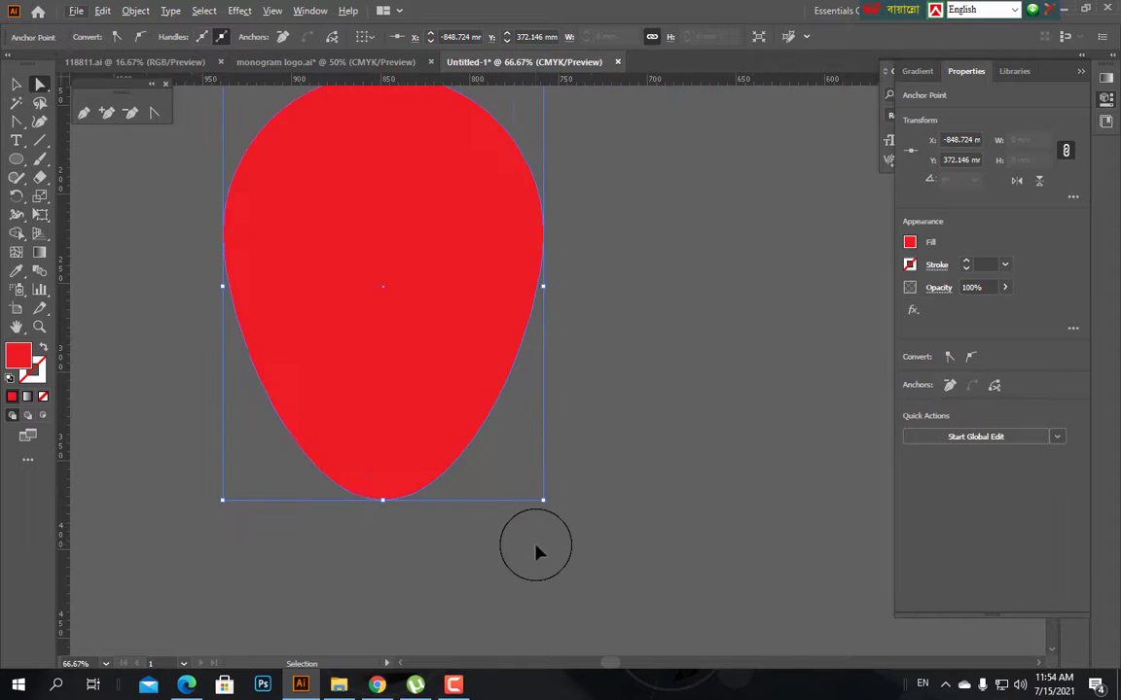
key(ctrl+minus)
click(561, 507)
Convert the bottom anchor point of the red shape to a sharp corner so it forms a map pin, and deselect it.
click(470, 469)
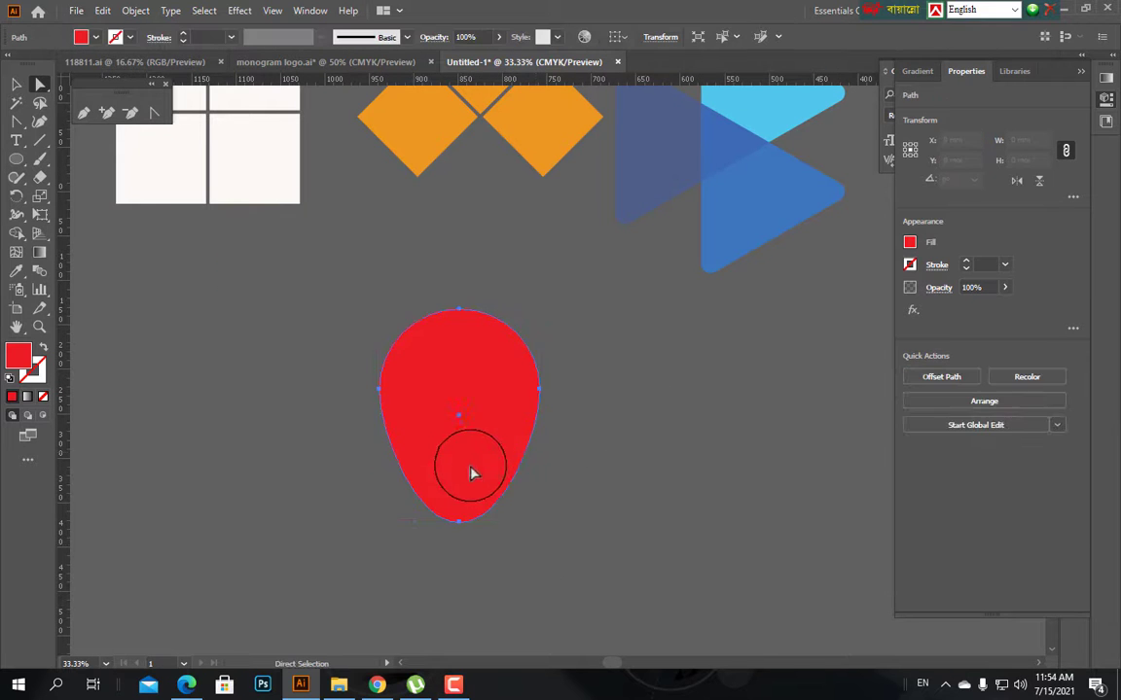
scroll(591, 565, down, 2)
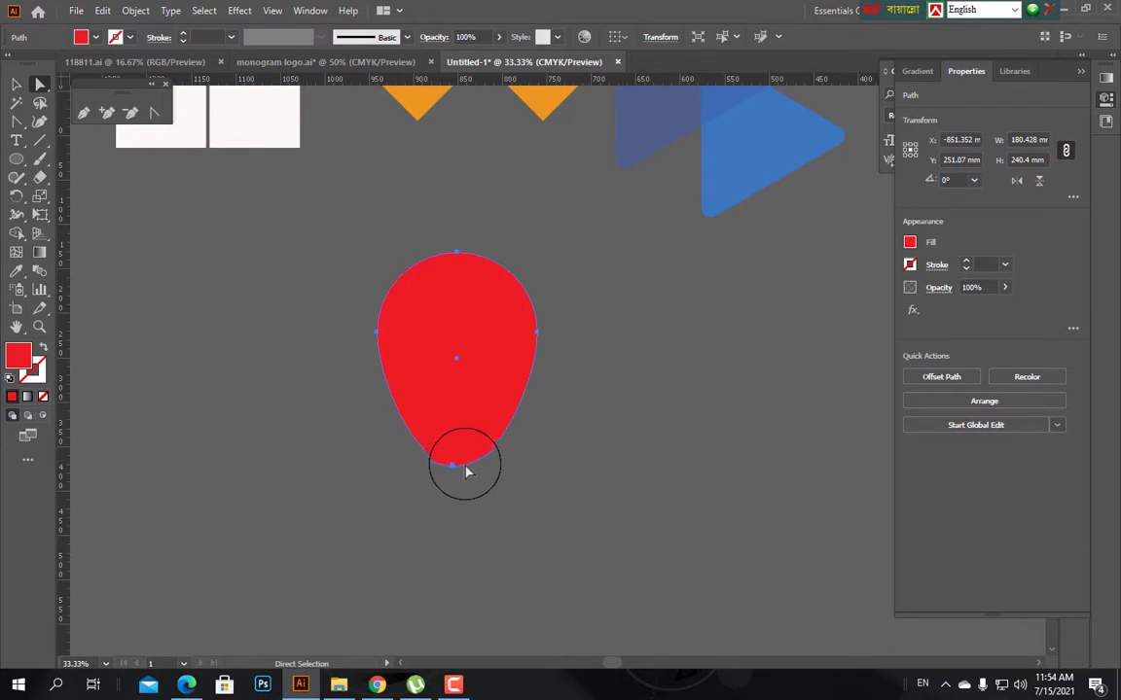
click(458, 466)
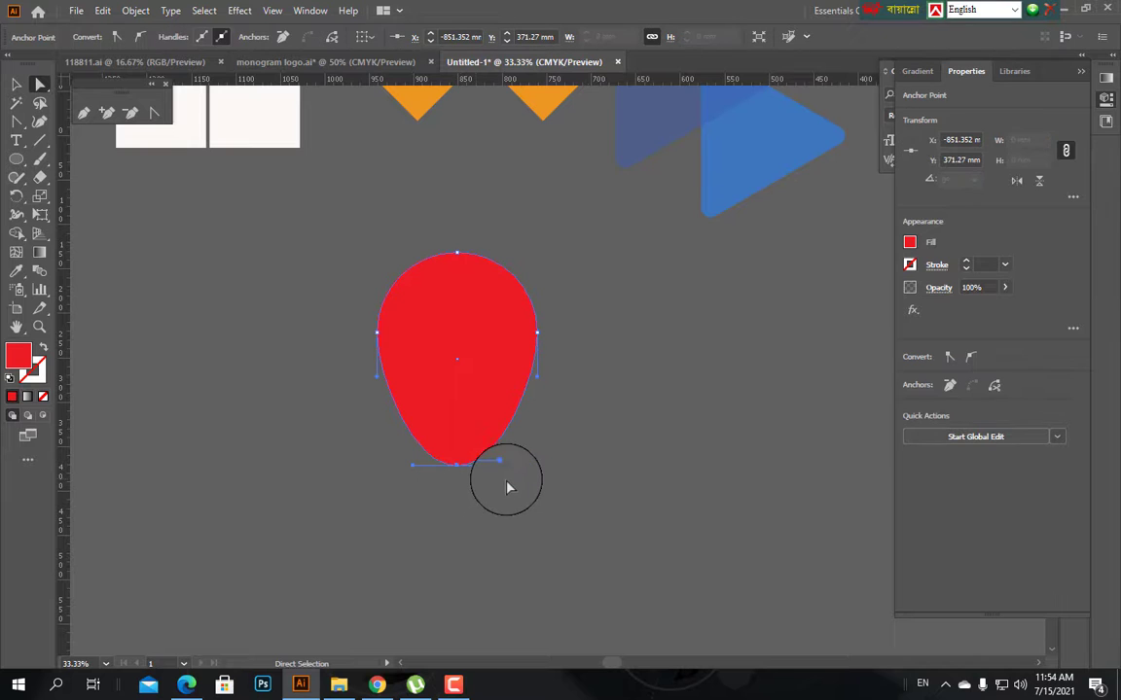
click(154, 112)
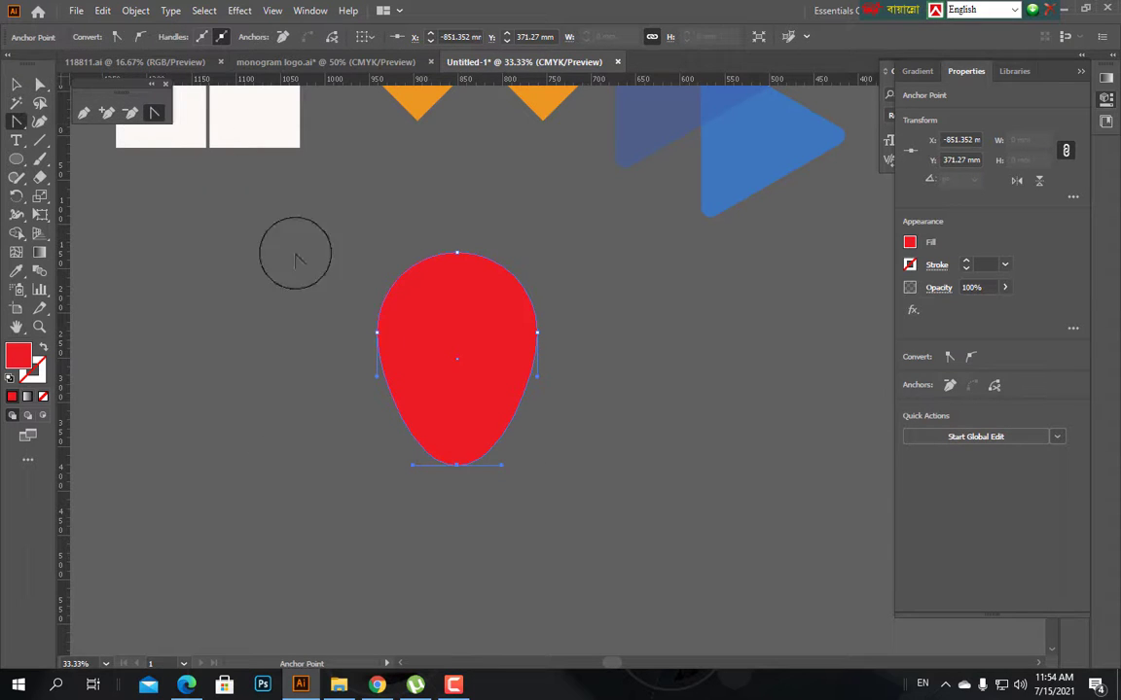
drag(475, 473, 465, 465)
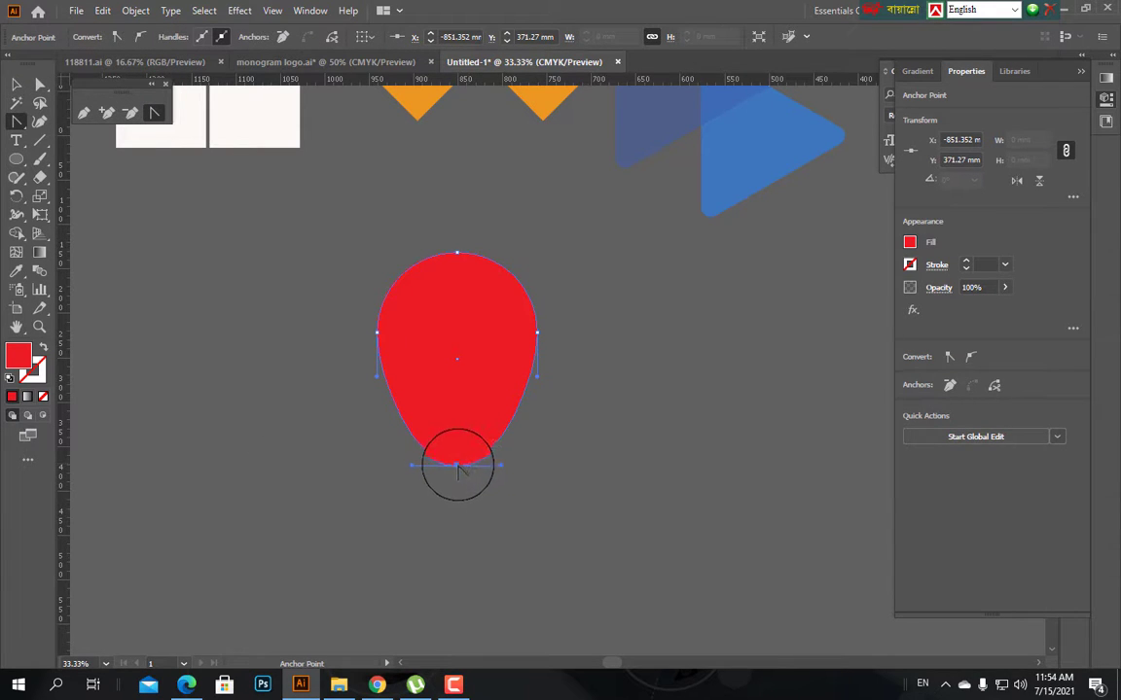
click(458, 466)
scroll(478, 496, up, 4)
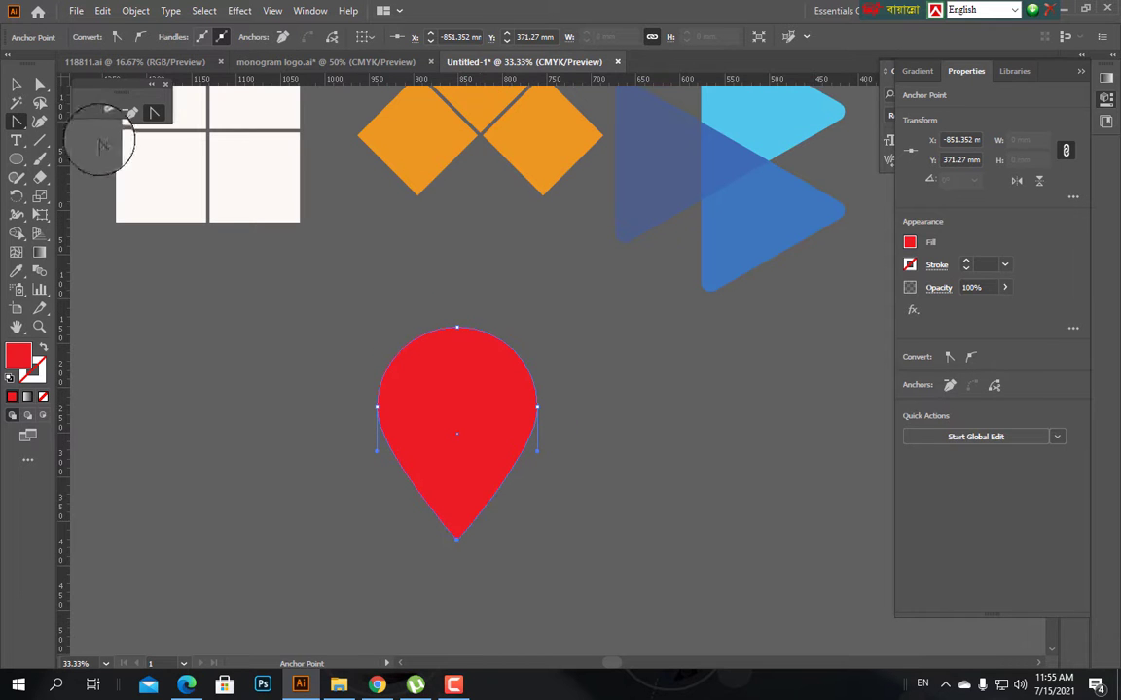
click(15, 90)
scroll(343, 425, down, 4)
click(673, 406)
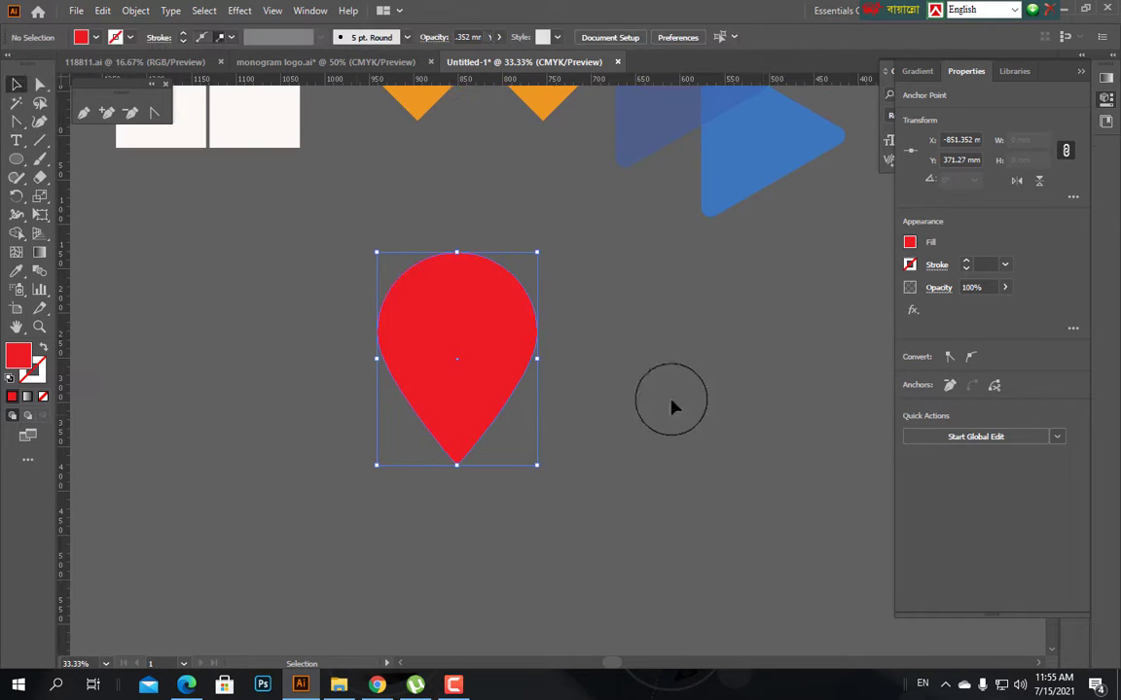
Duplicate the red pin twice, placing one copy on each side of the original, and deselect.
scroll(642, 428, down, 3)
scroll(640, 431, up, 3)
click(449, 347)
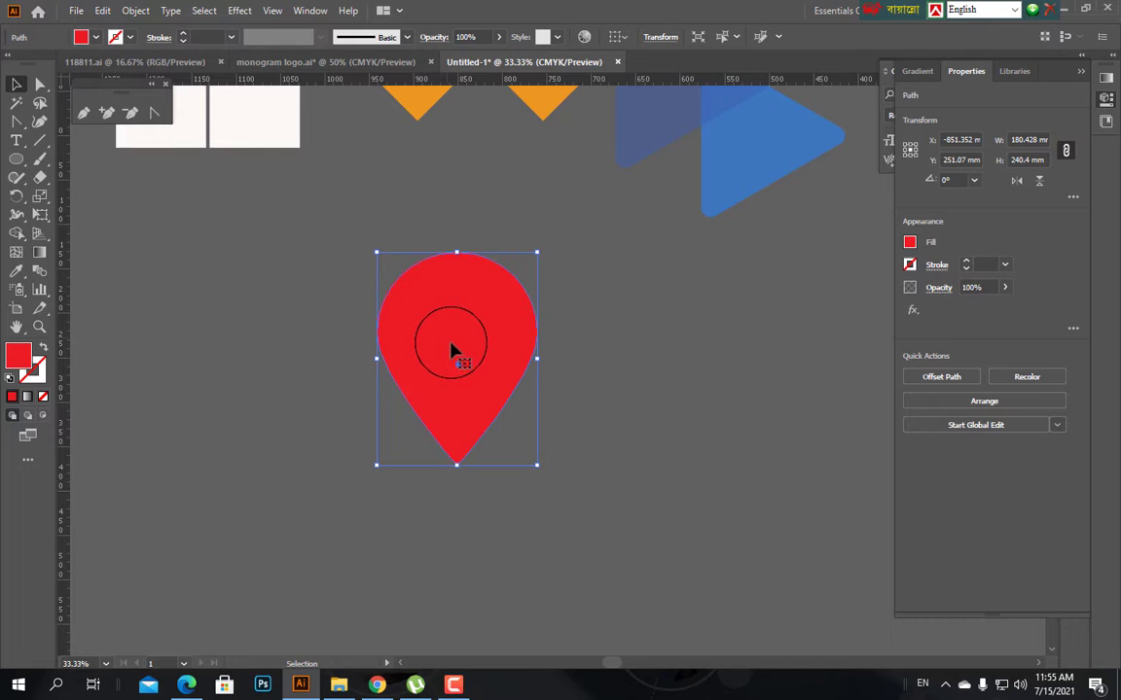
drag(451, 350, 667, 342)
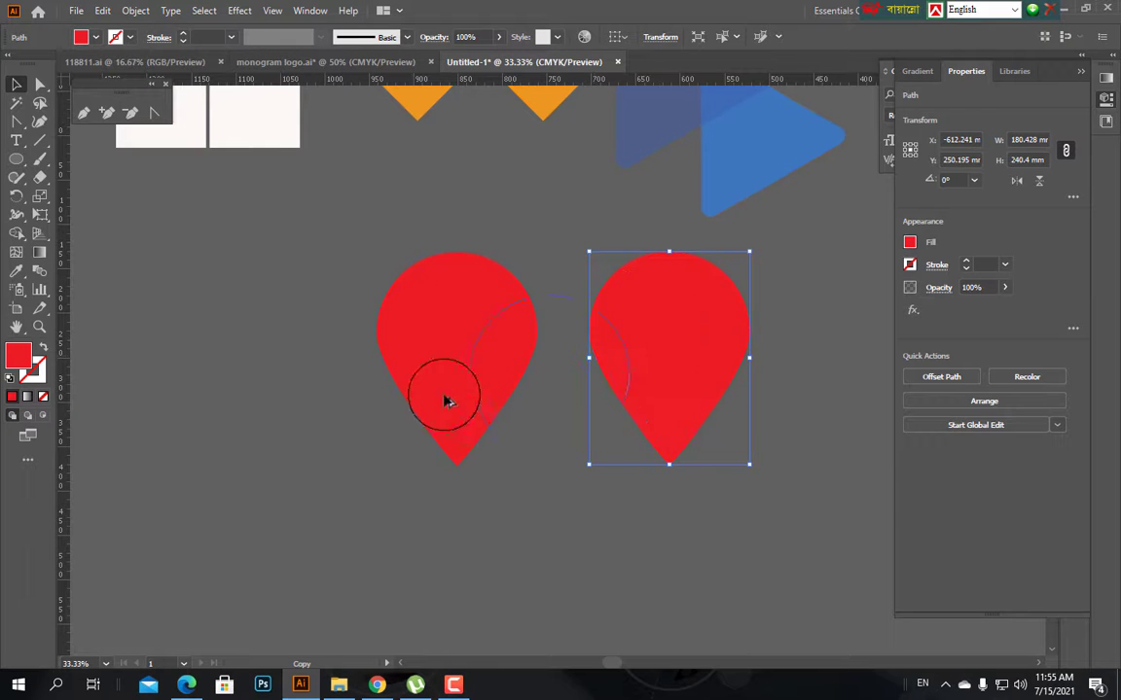
drag(447, 401, 268, 342)
click(492, 527)
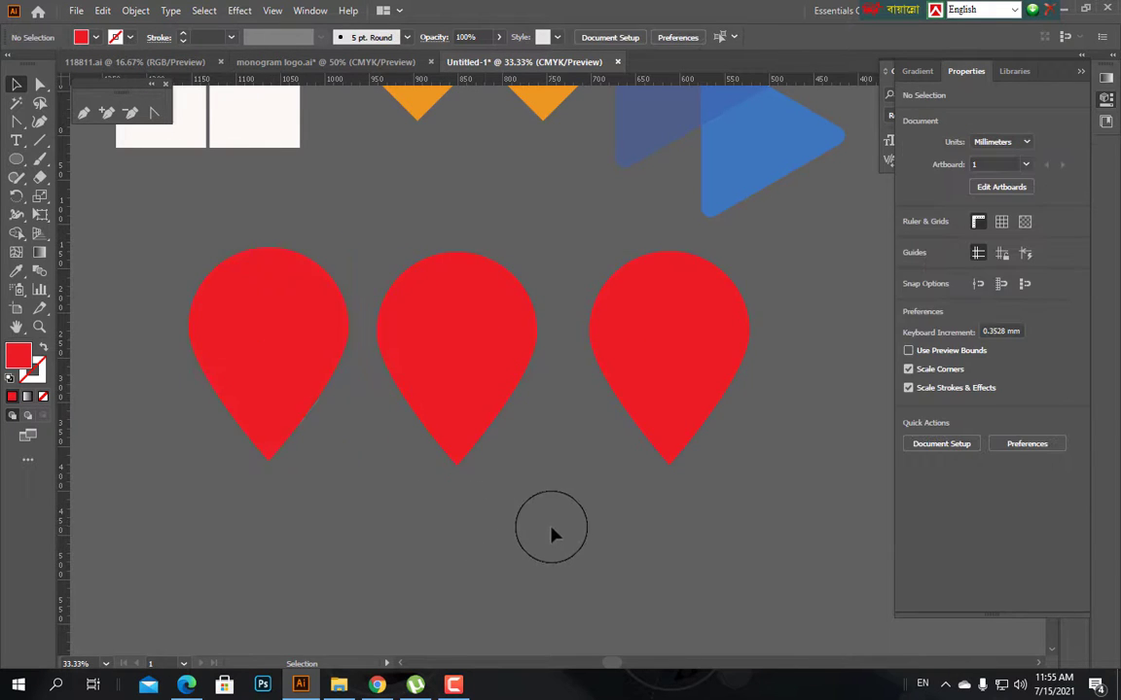
Align the three red pins to one another by their vertical centres.
drag(119, 366, 116, 364)
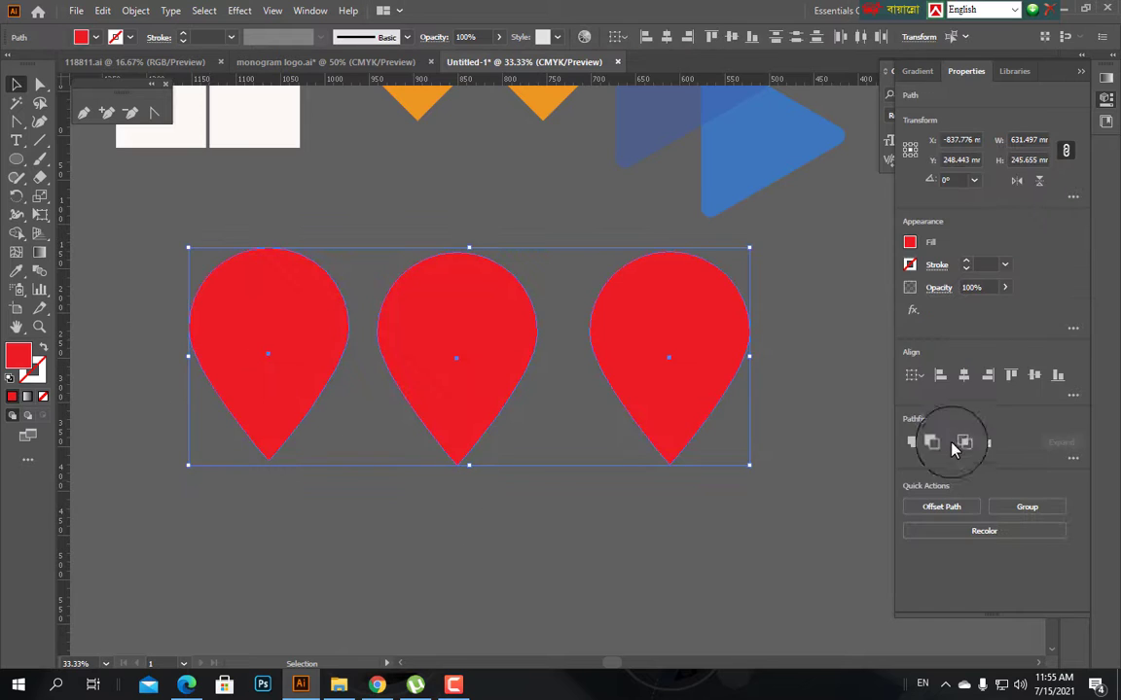
click(1034, 376)
scroll(658, 477, down, 2)
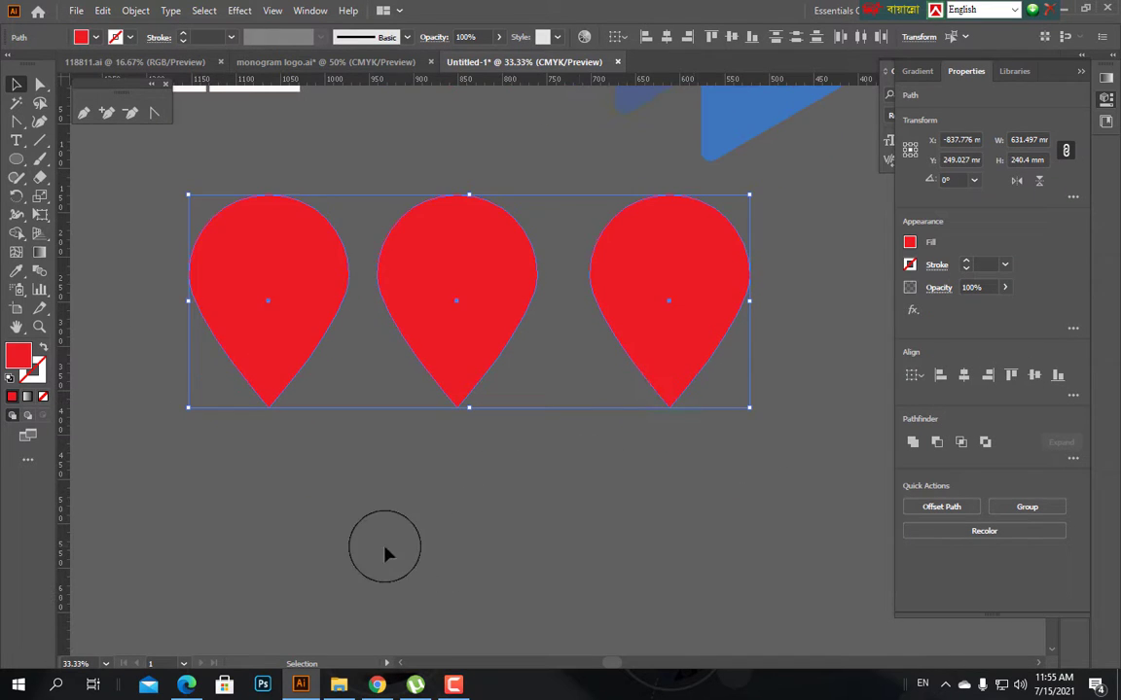
Add the text "location" at 72 pt below the pins and deselect it.
key(t)
click(342, 481)
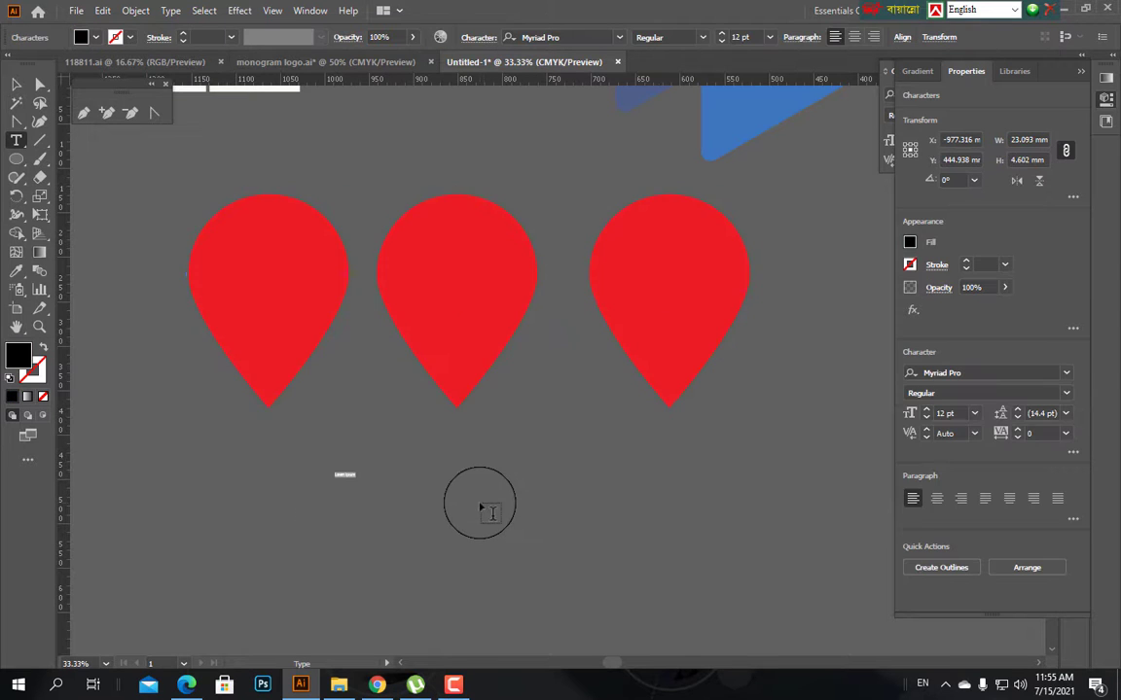
click(768, 37)
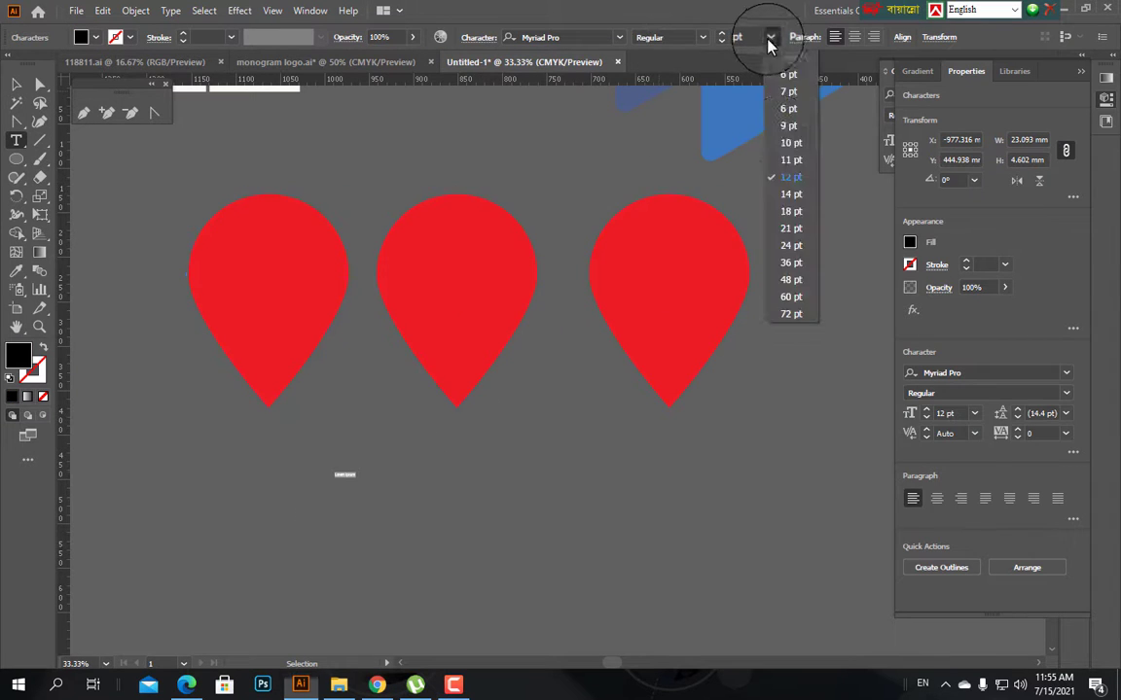
click(790, 315)
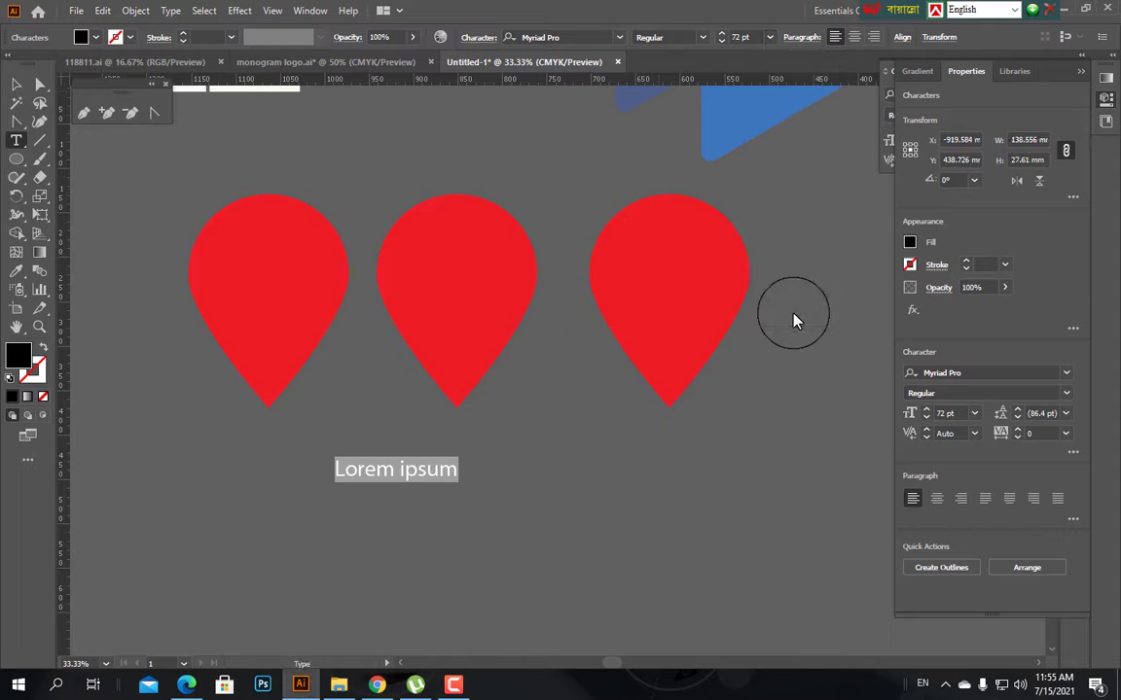
key(BackSpace)
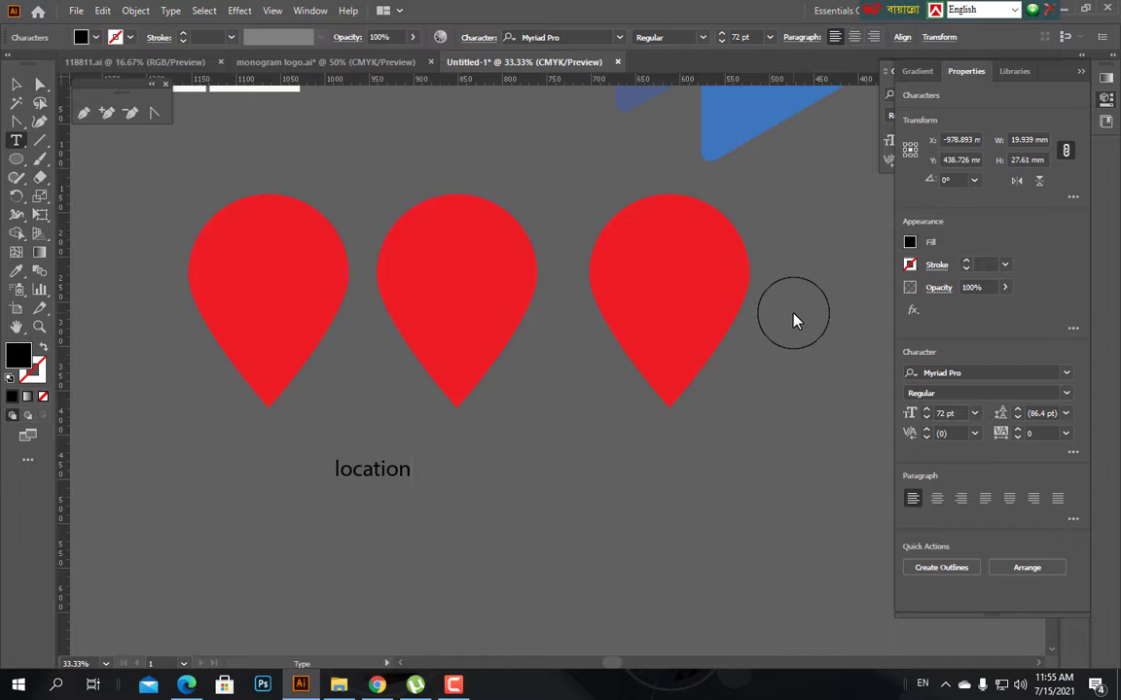
click(16, 85)
scroll(232, 370, up, 2)
click(545, 457)
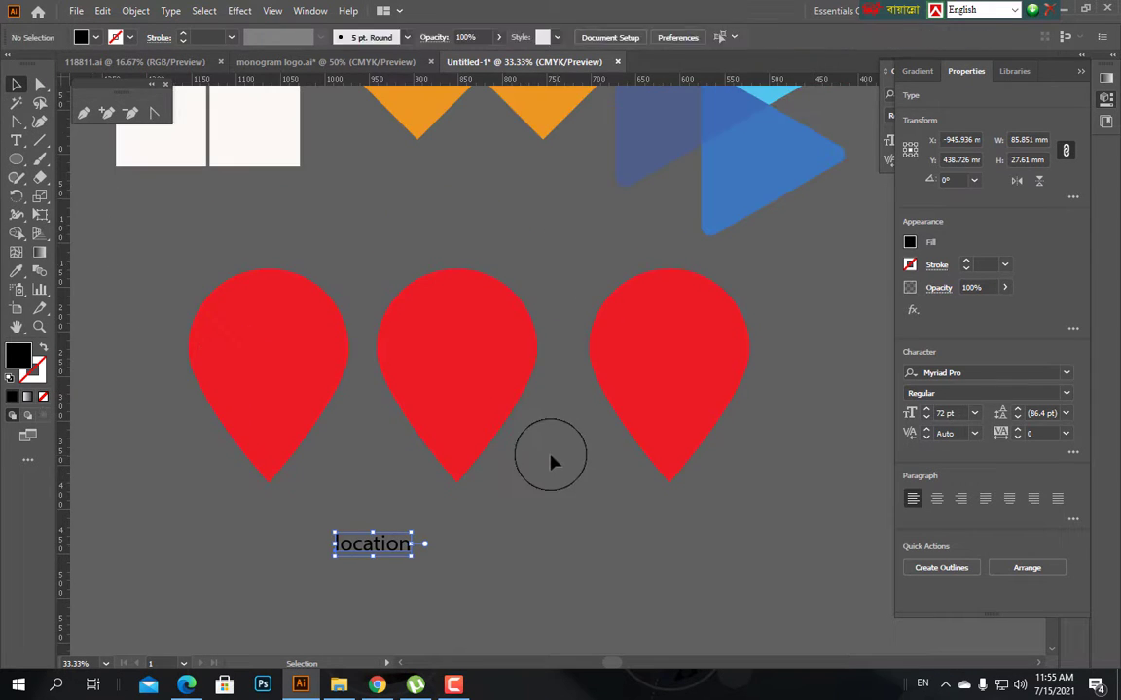
Delete the middle and right red pins, keeping the left one.
scroll(570, 476, up, 2)
drag(805, 491, 425, 415)
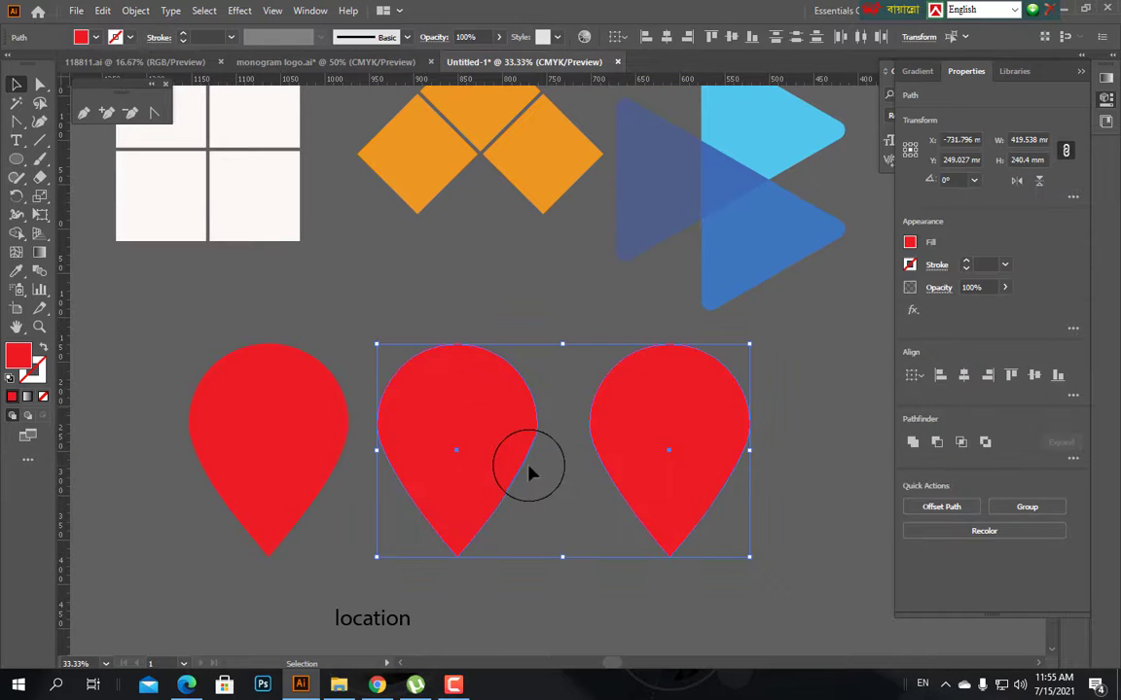
key(Delete)
Move the red pin up below the white square grid and centre the "location" label just under its tip.
scroll(503, 468, down, 1)
drag(282, 341, 371, 248)
click(376, 559)
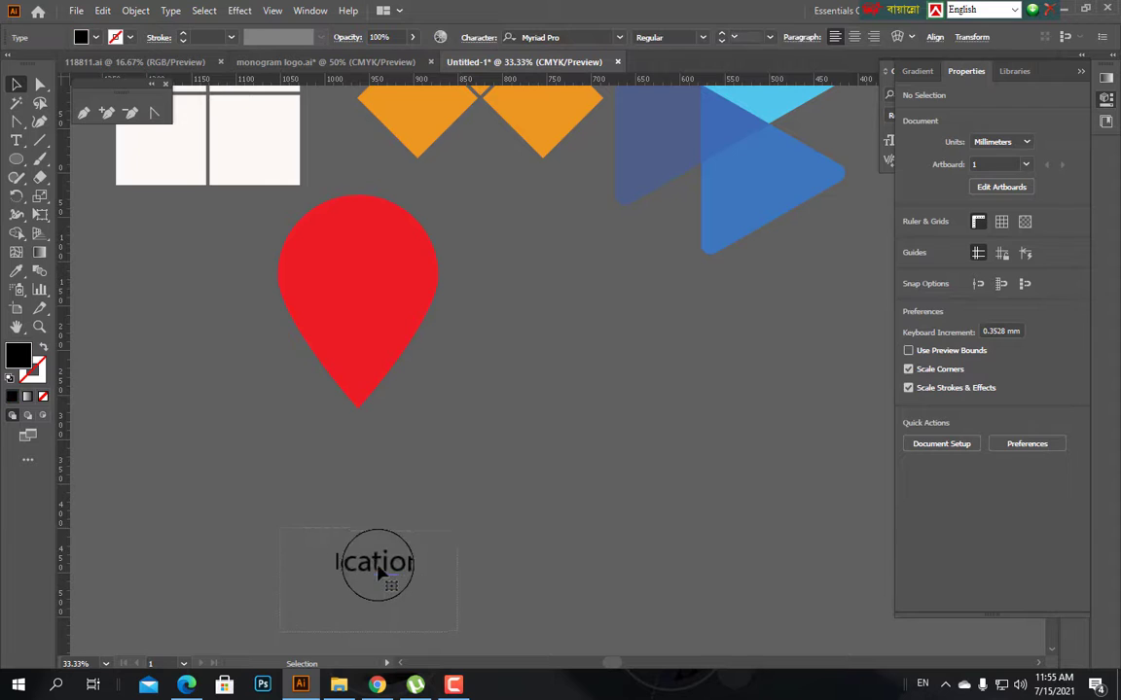
drag(376, 559, 362, 438)
Draw a tall, narrow red rectangle about 128.5 mm wide and 441.4 mm high in the empty area beside the location mark.
scroll(399, 480, down, 1)
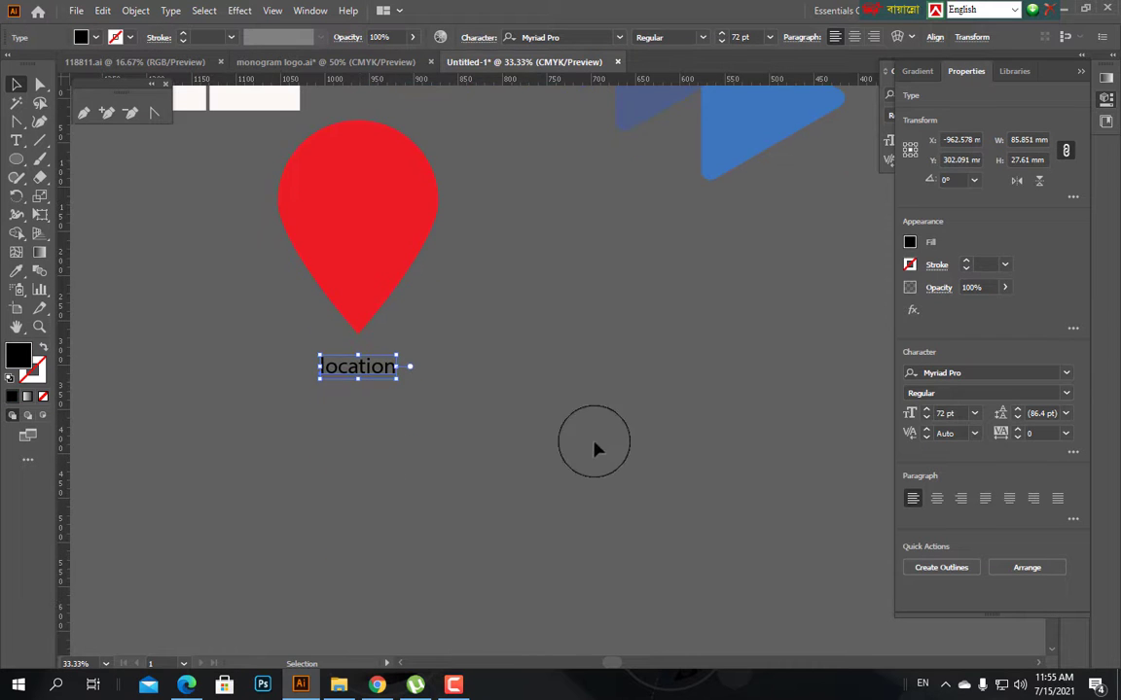
drag(583, 407, 390, 470)
scroll(452, 480, down, 1)
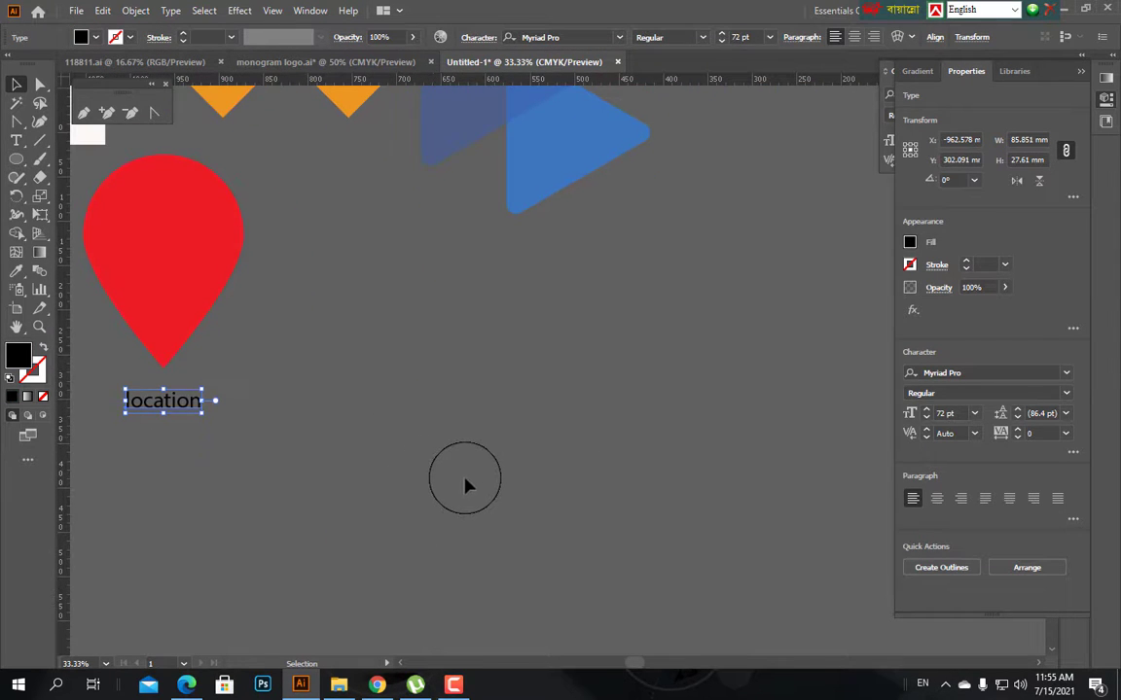
drag(16, 158, 91, 170)
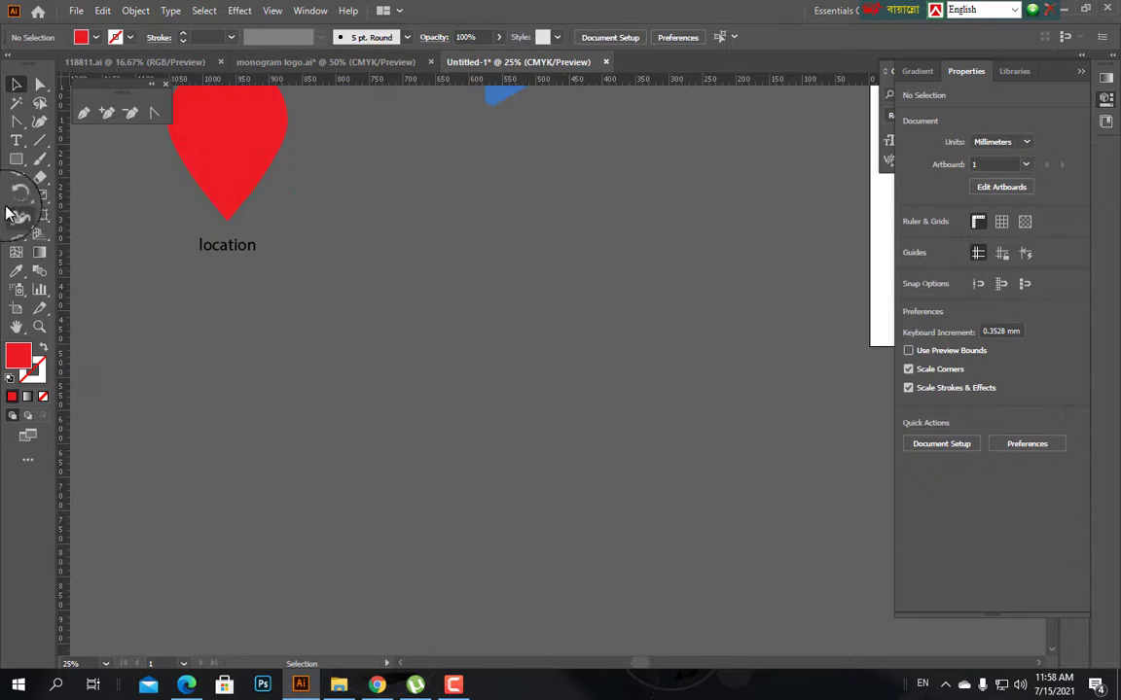
drag(16, 158, 76, 184)
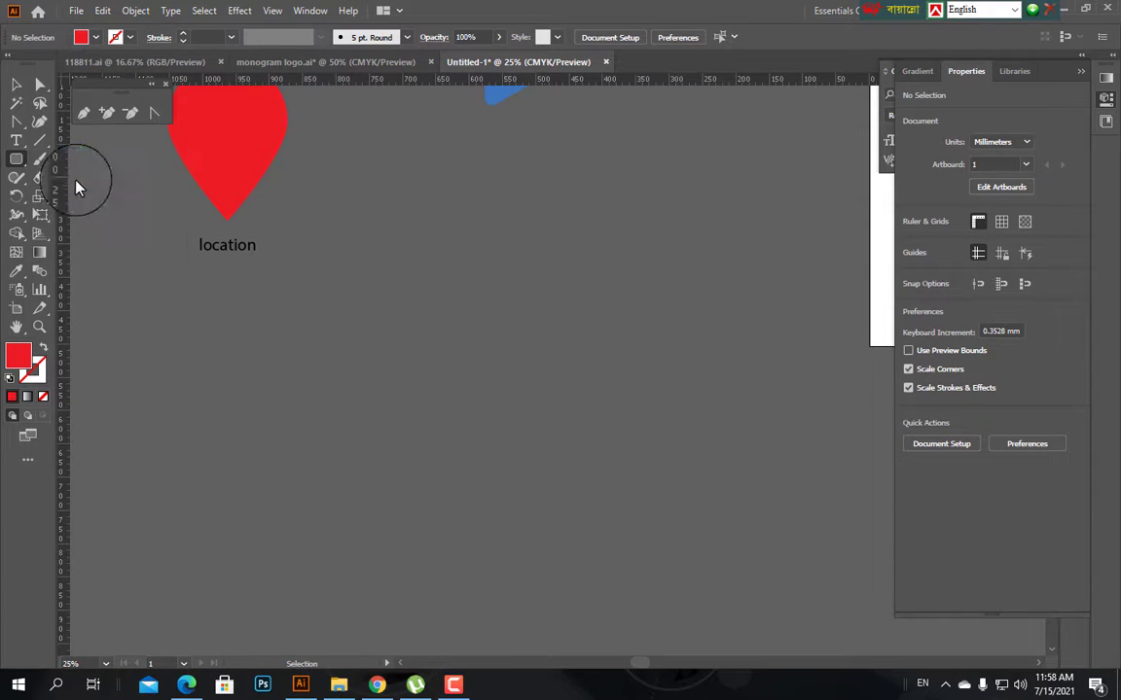
drag(388, 253, 473, 546)
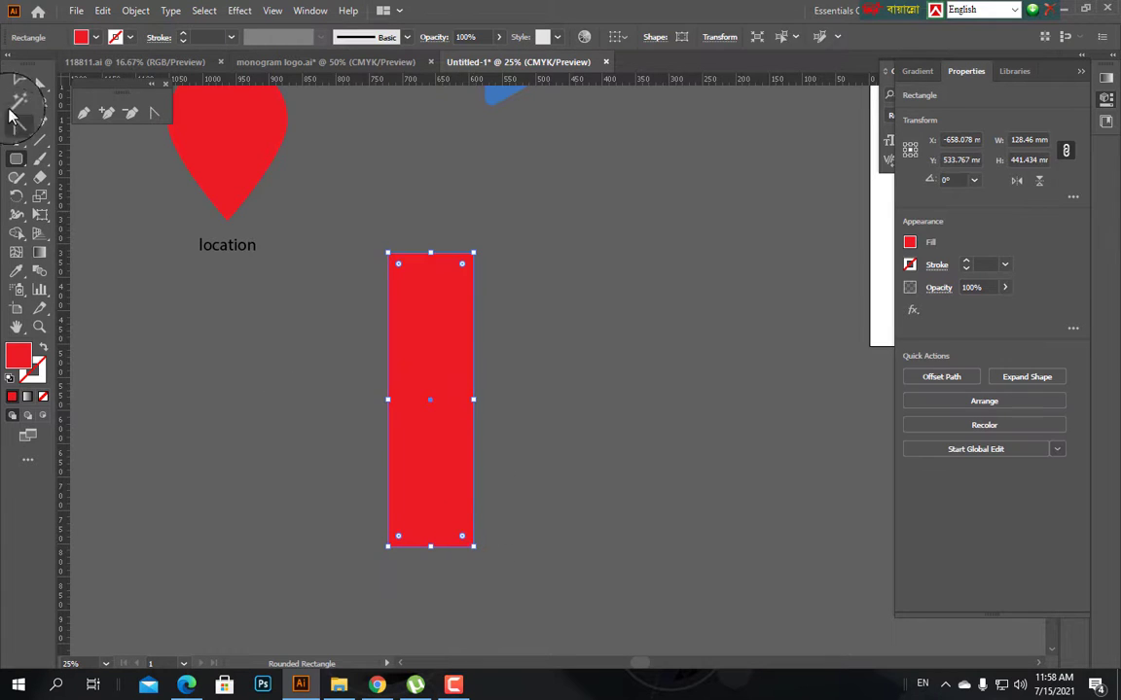
Shift the tall red rectangle sideways, rotate it 45° clockwise to 315°, and deselect it.
click(16, 86)
click(261, 321)
drag(413, 375, 535, 378)
drag(603, 250, 675, 338)
click(731, 302)
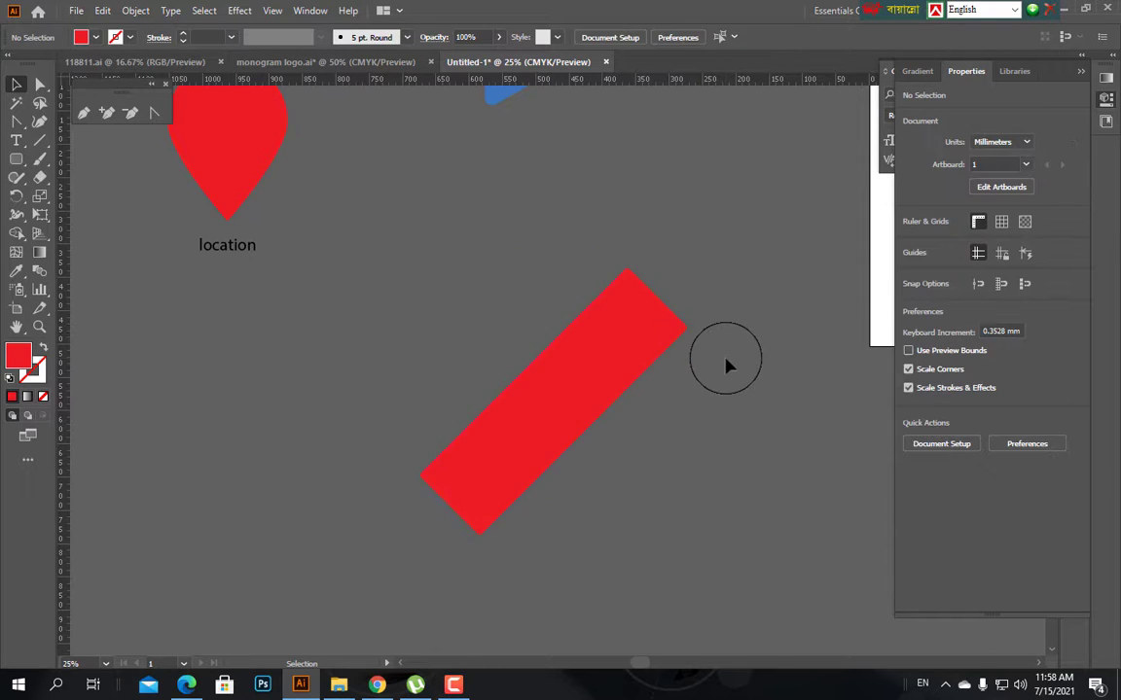
Lengthen the slanted rectangle at its lower end to about 442.8 mm overall width and height, and fully round its corners into a capsule.
scroll(726, 365, up, 1)
scroll(645, 365, down, 2)
scroll(645, 365, right, 2)
click(518, 316)
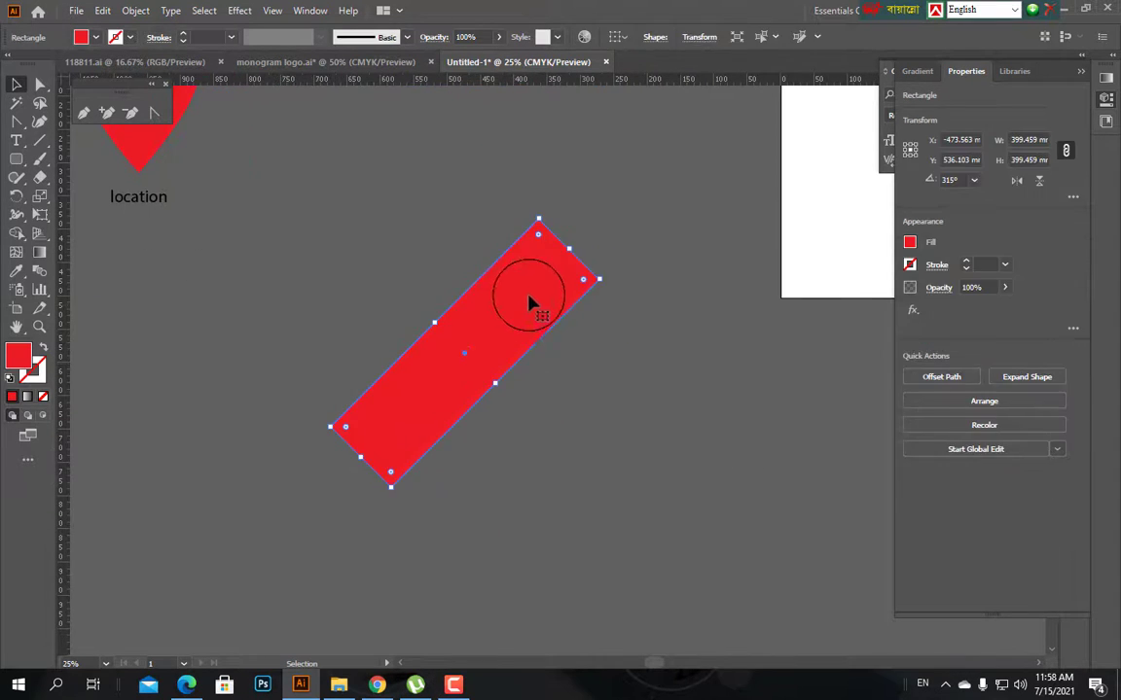
drag(361, 457, 332, 485)
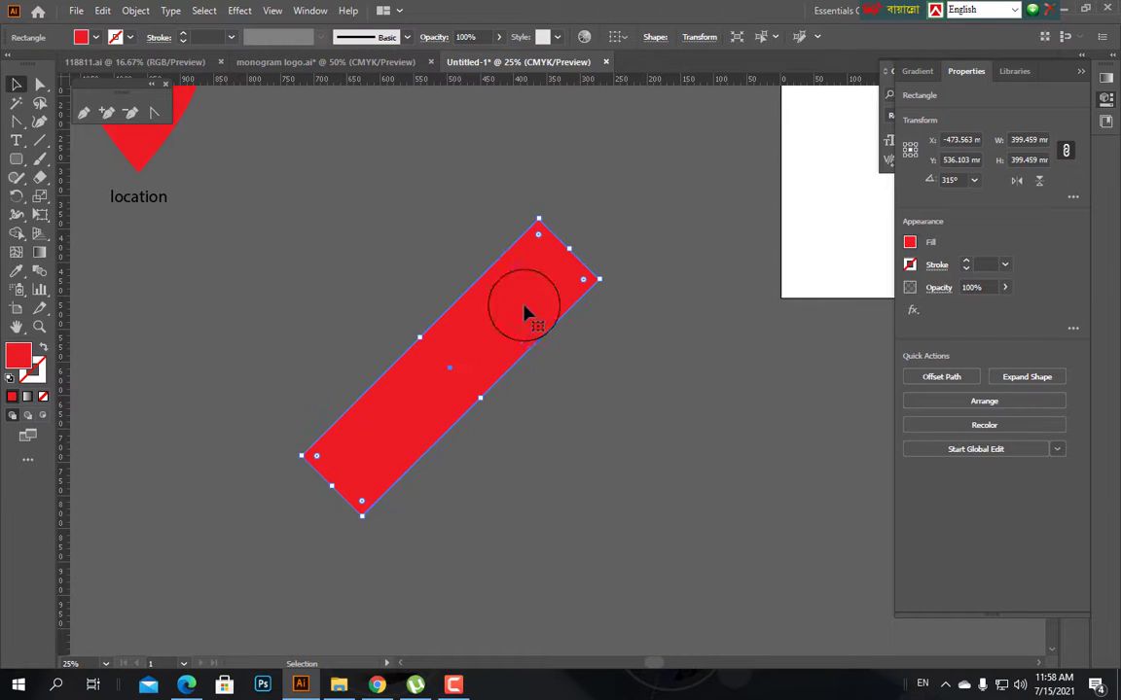
drag(538, 231, 625, 351)
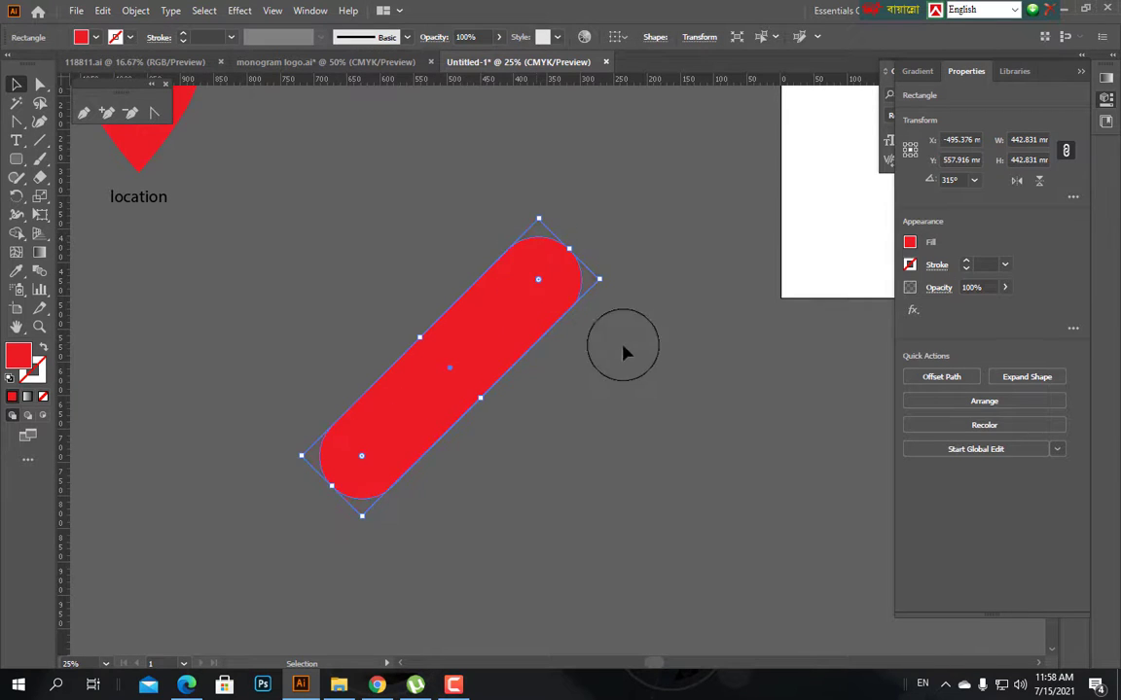
click(642, 362)
Copy the slanted red capsule and paste the duplicate directly in front of it.
click(475, 276)
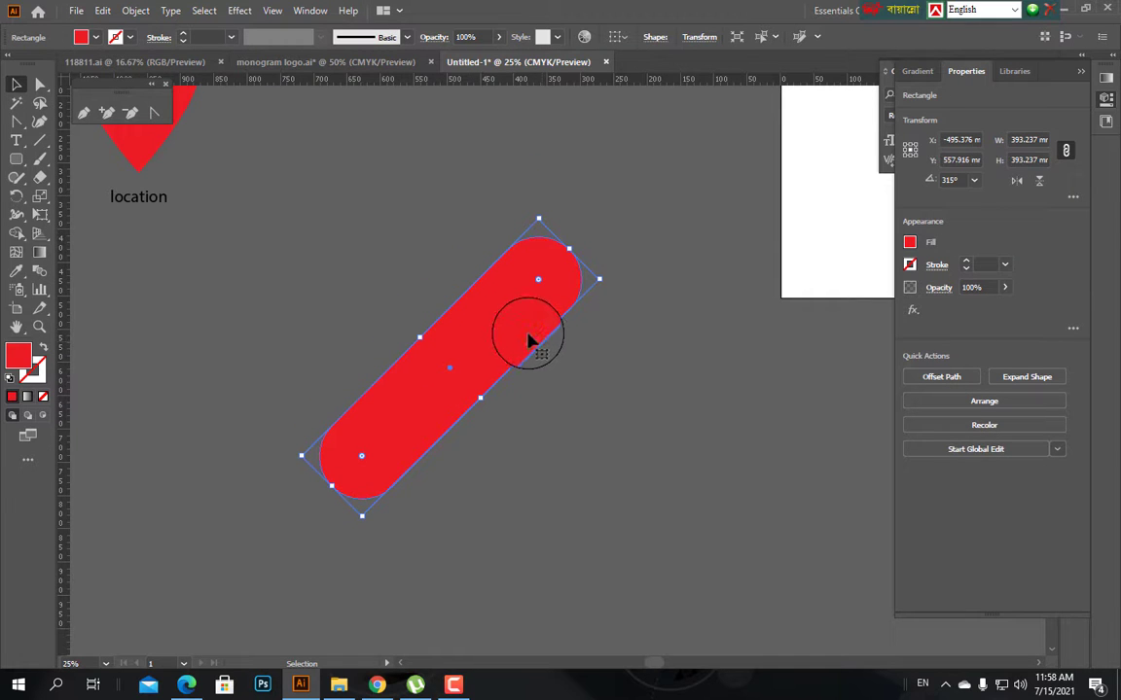
click(105, 14)
click(139, 89)
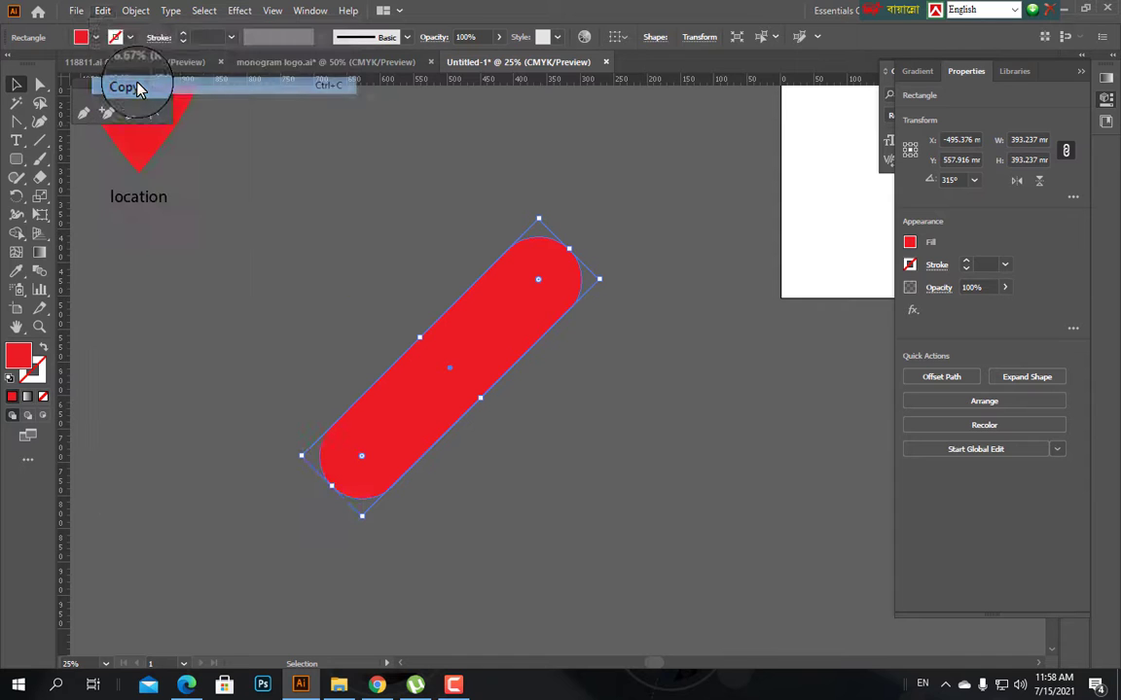
click(105, 13)
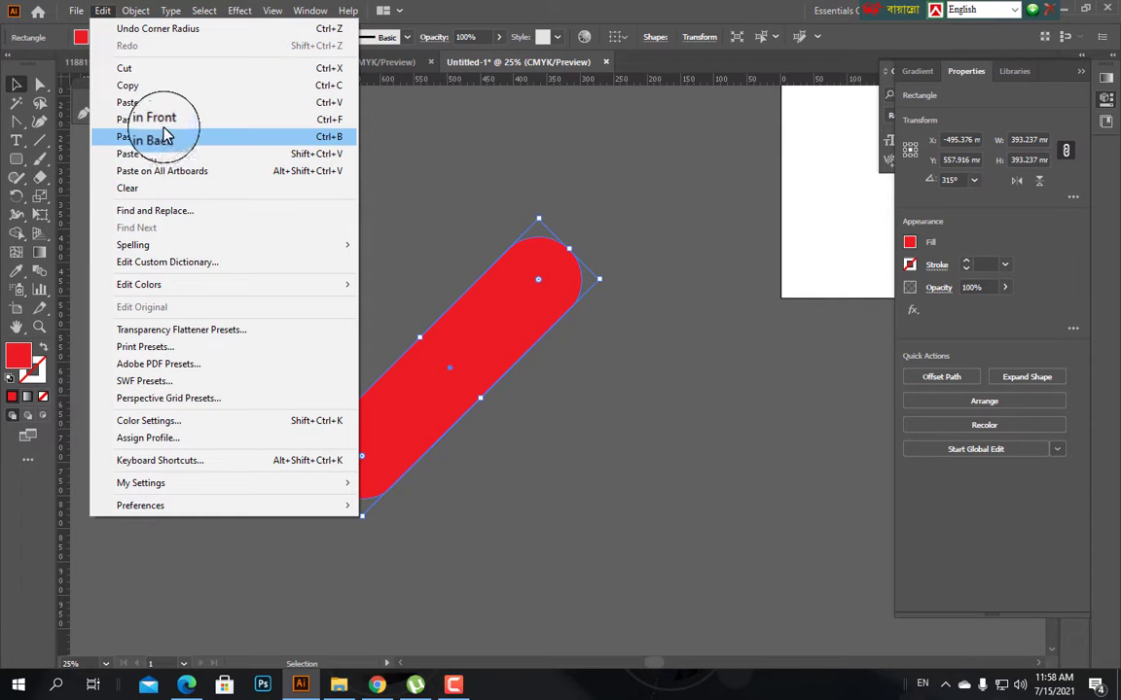
click(164, 123)
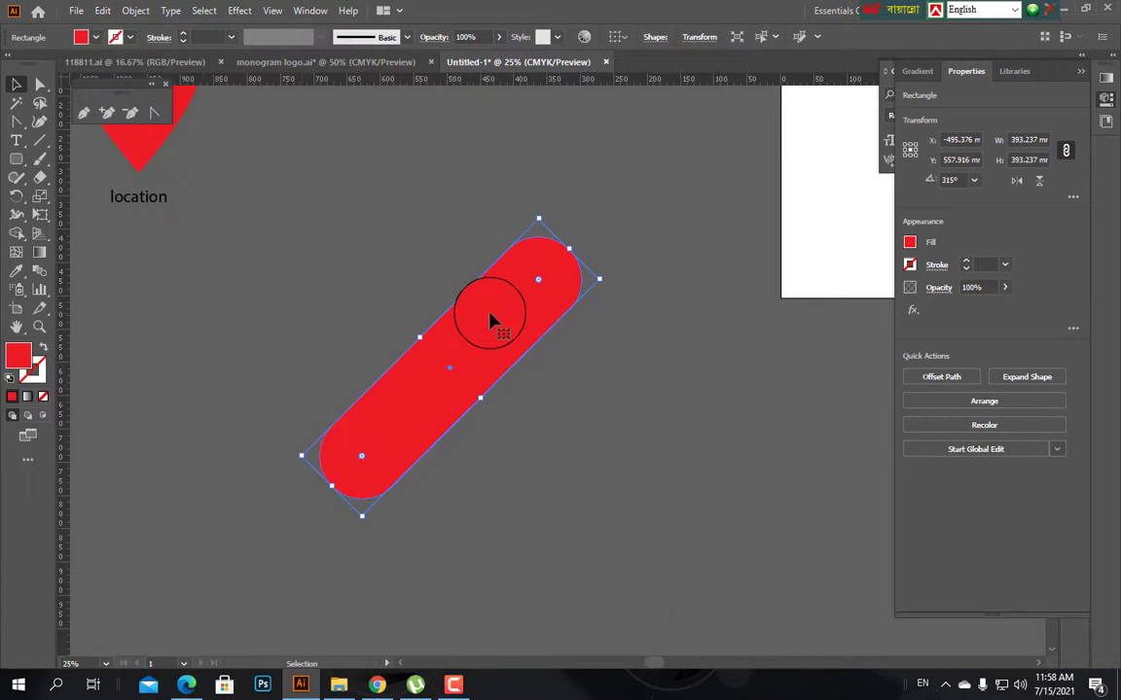
Reflect the pasted capsule across the vertical axis so the two capsules cross as an X, and deselect it.
right_click(491, 317)
mouse_move(562, 555)
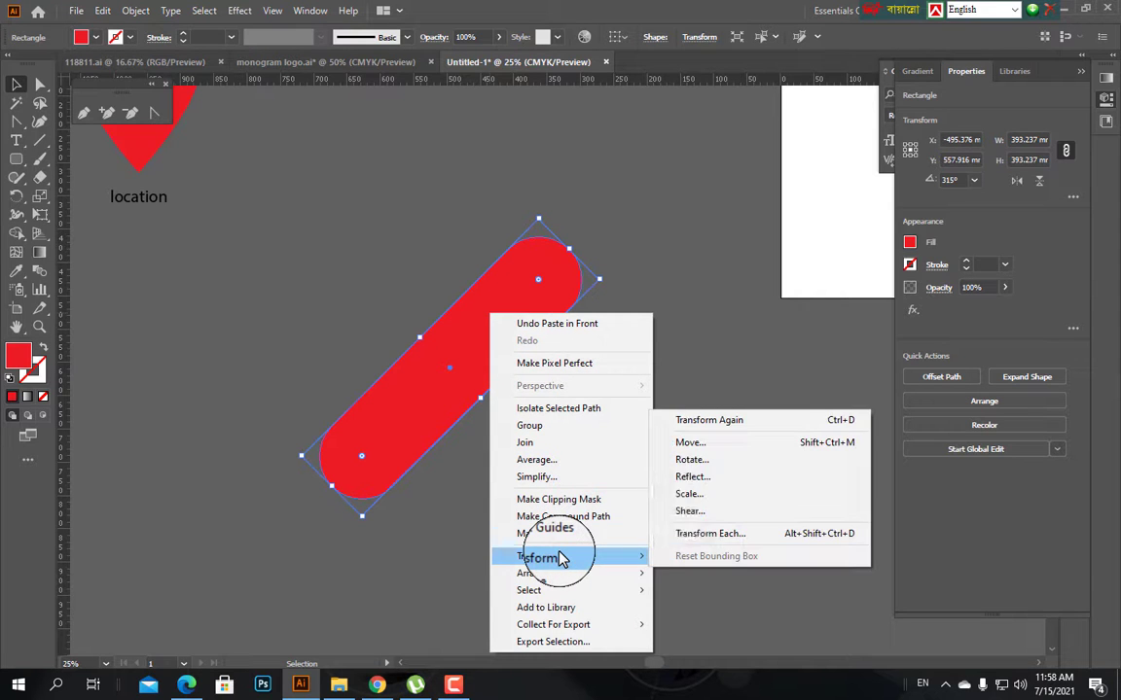
click(723, 479)
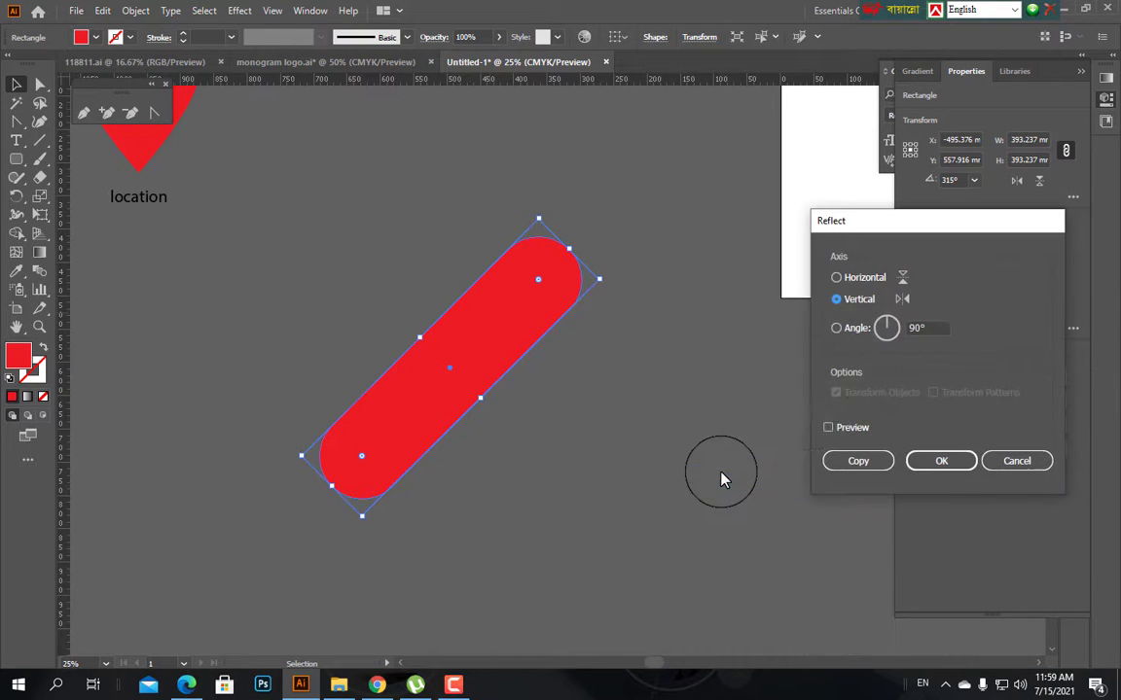
click(933, 461)
click(700, 376)
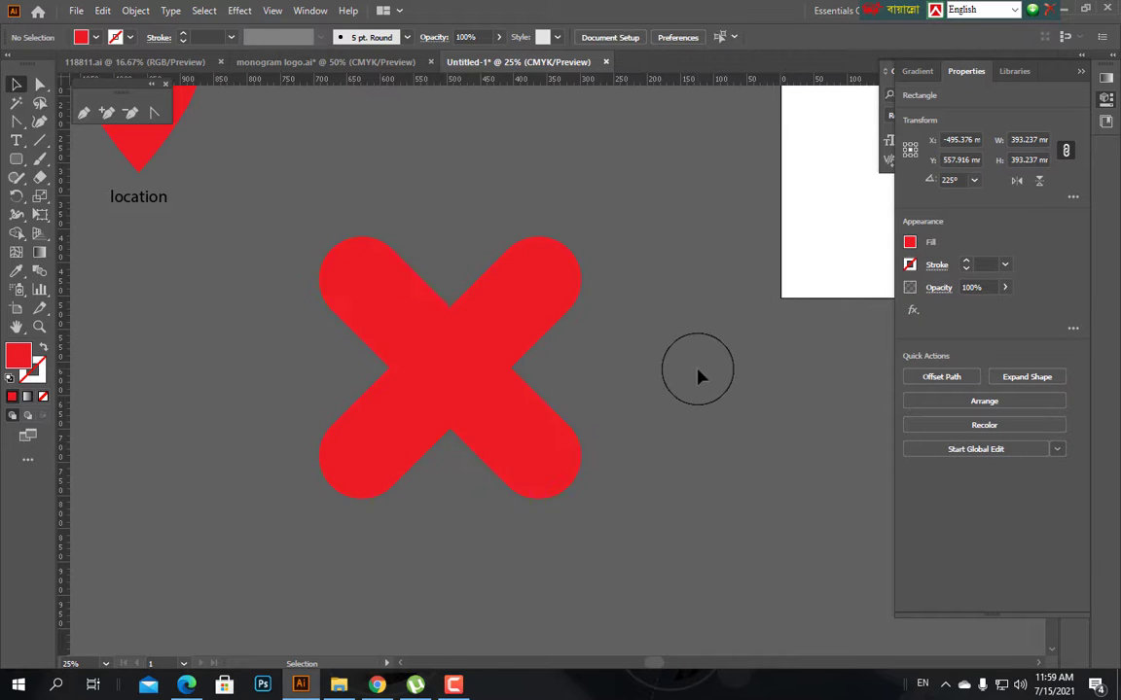
Move the reflected capsule horizontally so the pair crosses near the upper ends and spans about 531 mm overall.
click(437, 332)
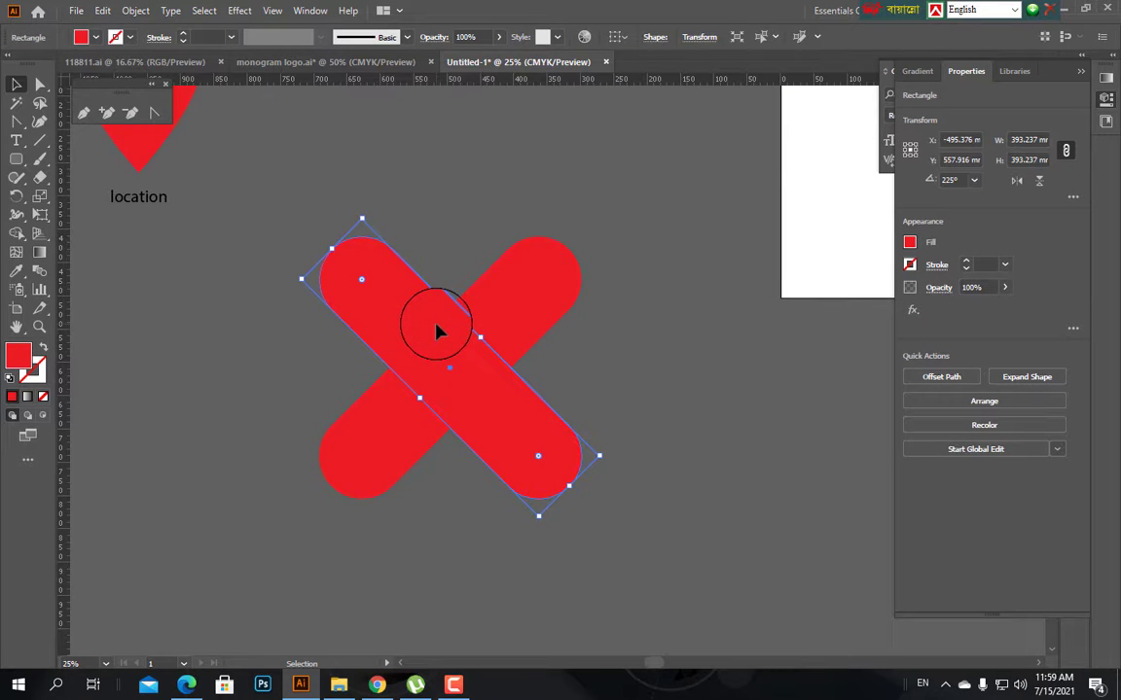
click(630, 332)
click(405, 321)
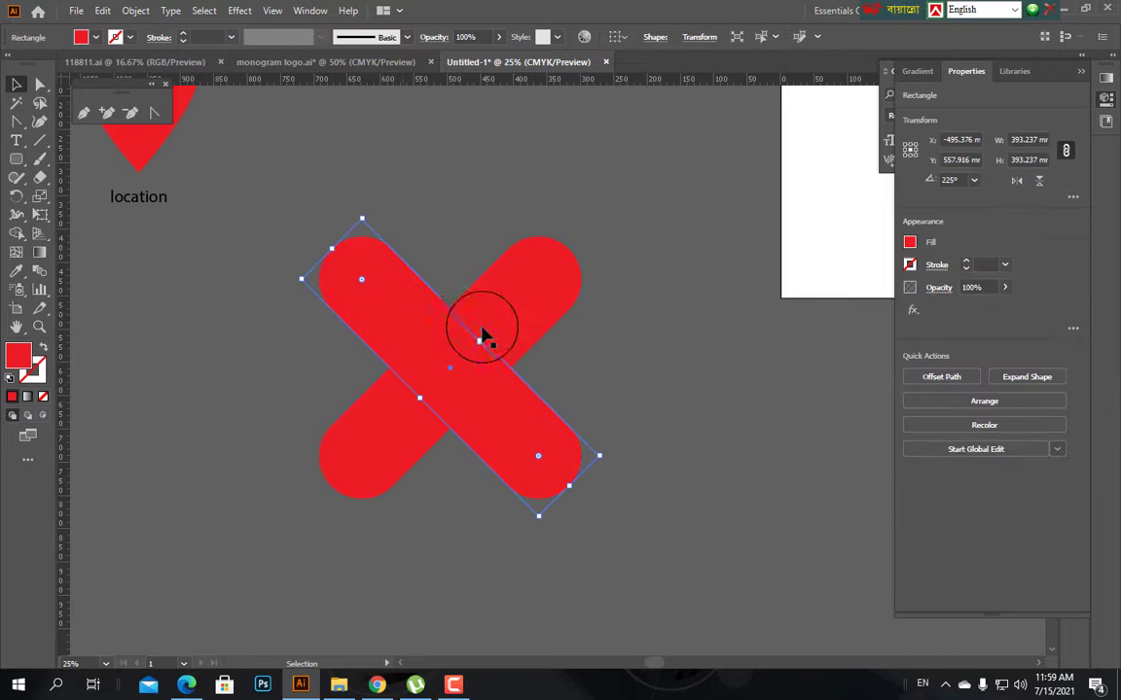
click(584, 332)
click(384, 301)
drag(380, 297, 474, 313)
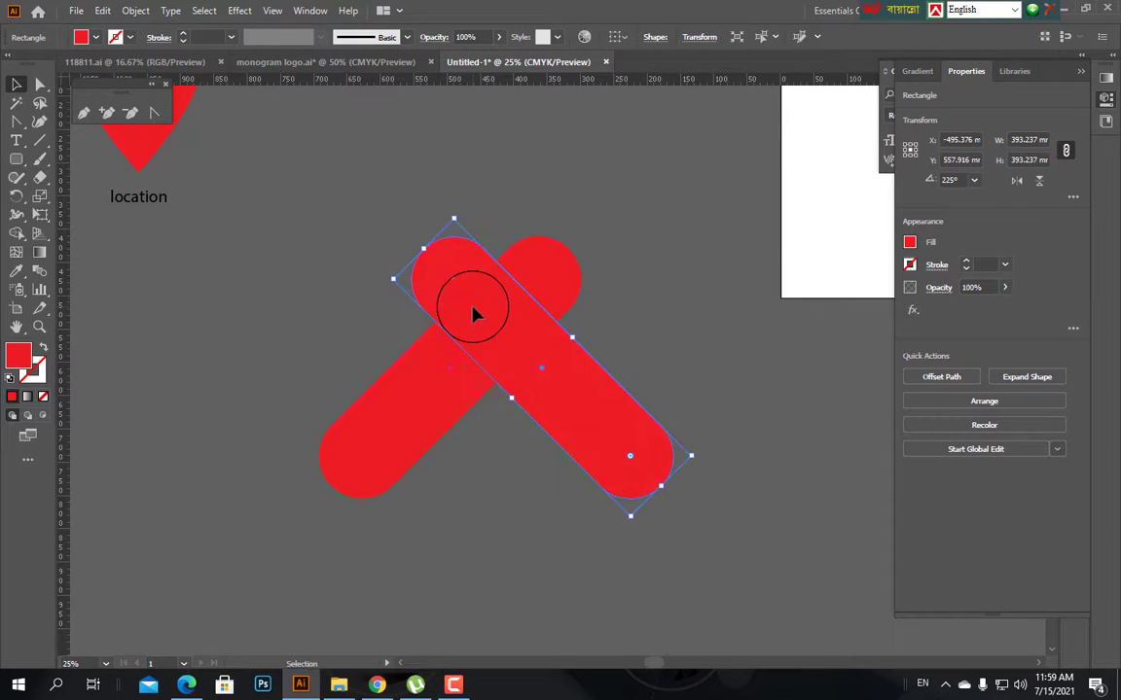
click(298, 277)
Select both capsules and remove their two lower arms with the Shape Builder, leaving a heart.
drag(576, 434, 579, 436)
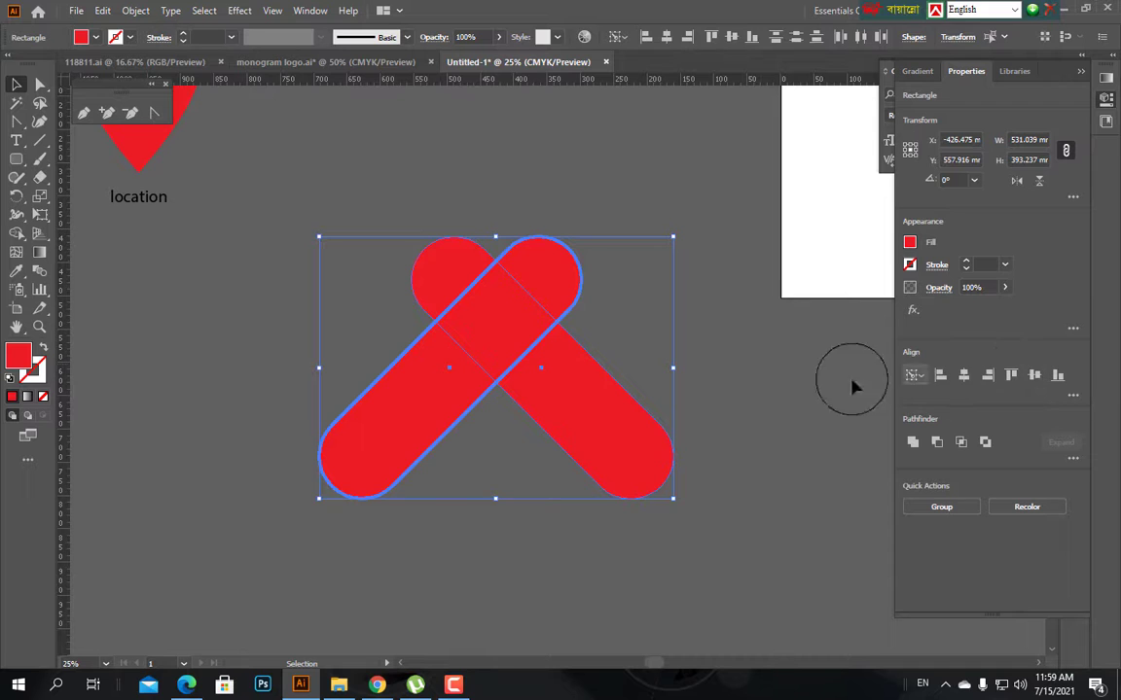
click(763, 380)
scroll(760, 385, down, 1)
scroll(760, 384, up, 1)
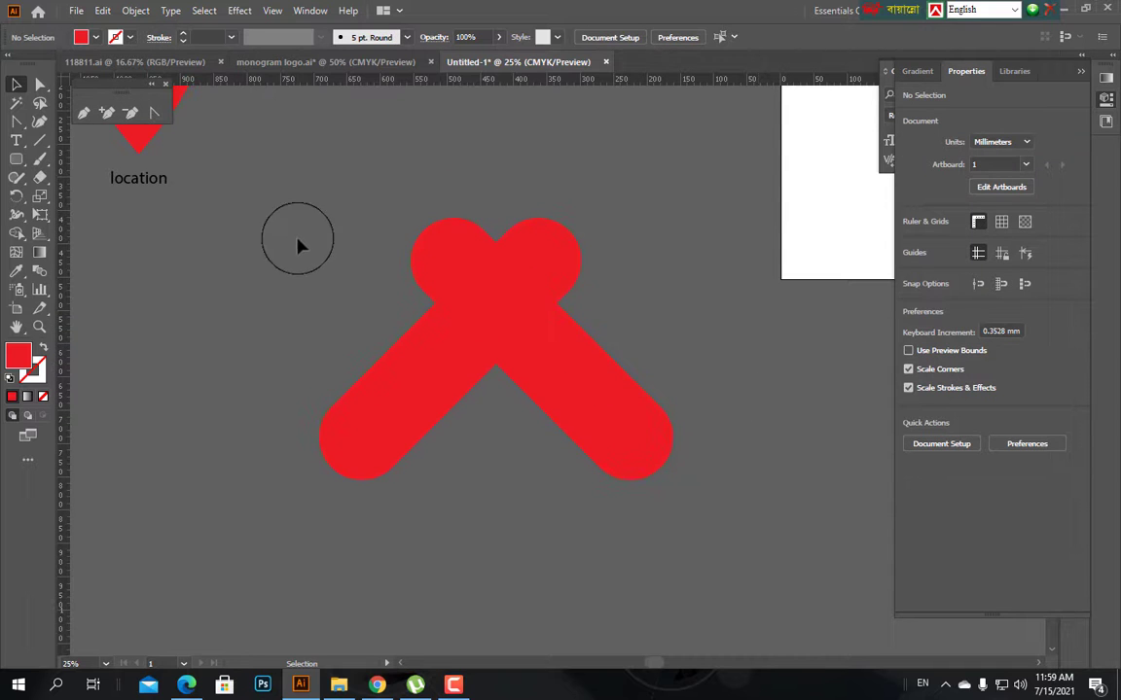
drag(299, 242, 687, 425)
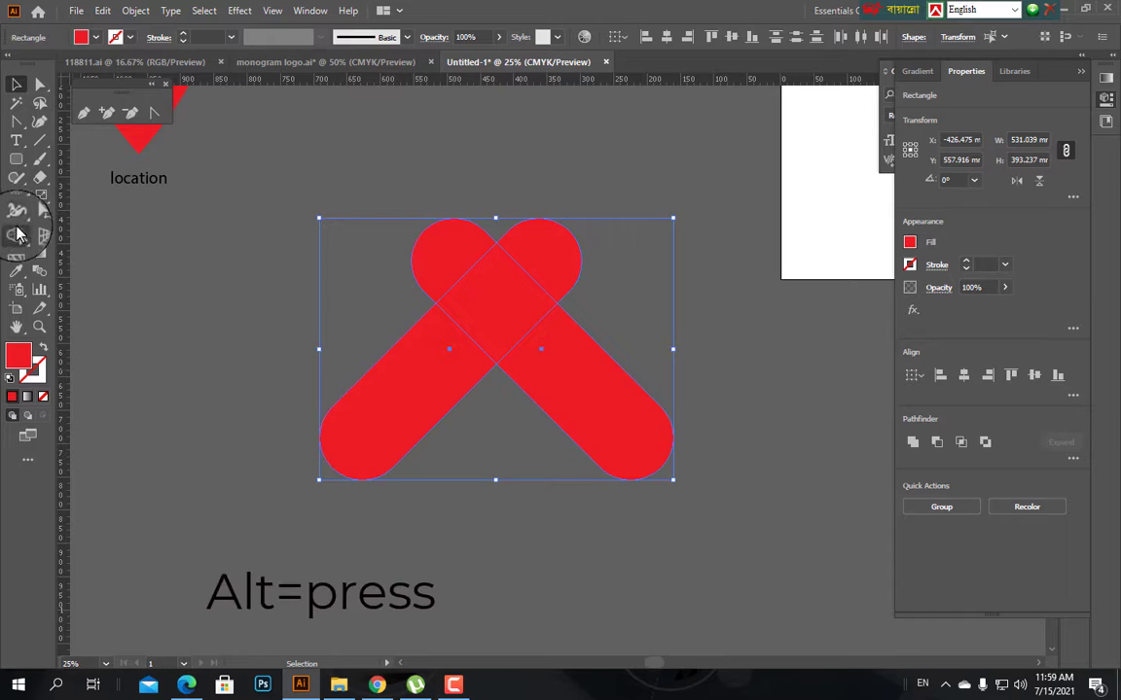
click(18, 235)
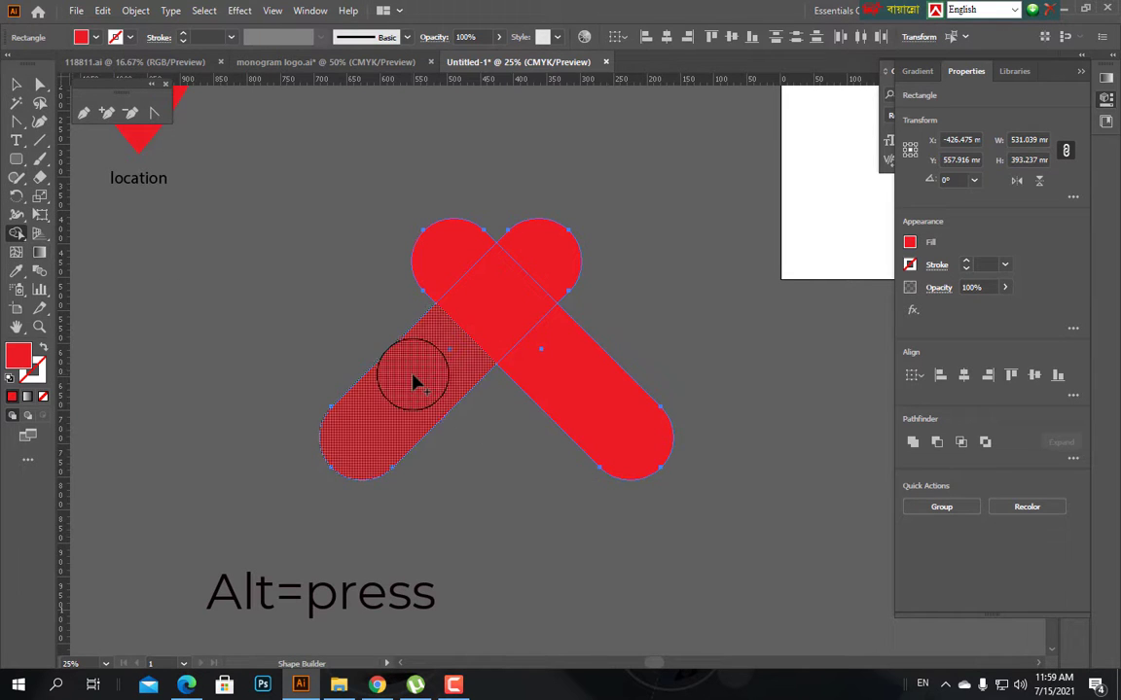
alt+click(413, 382)
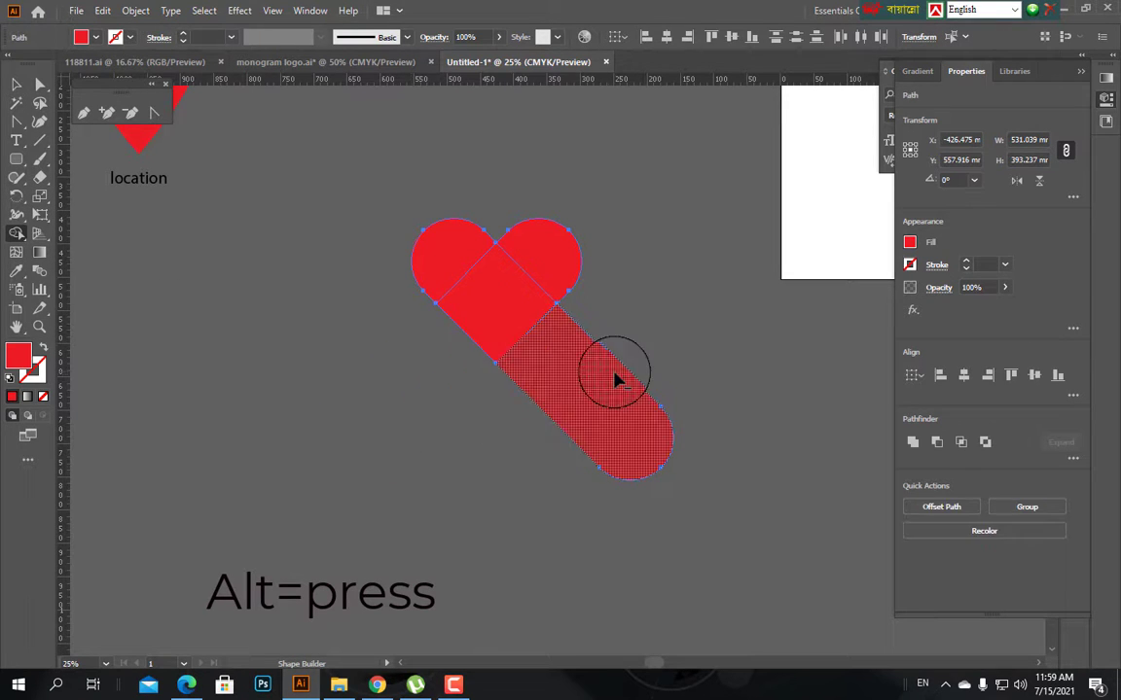
alt+click(613, 376)
Select all the heart's pieces and unite them into a single shape.
scroll(243, 287, up, 2)
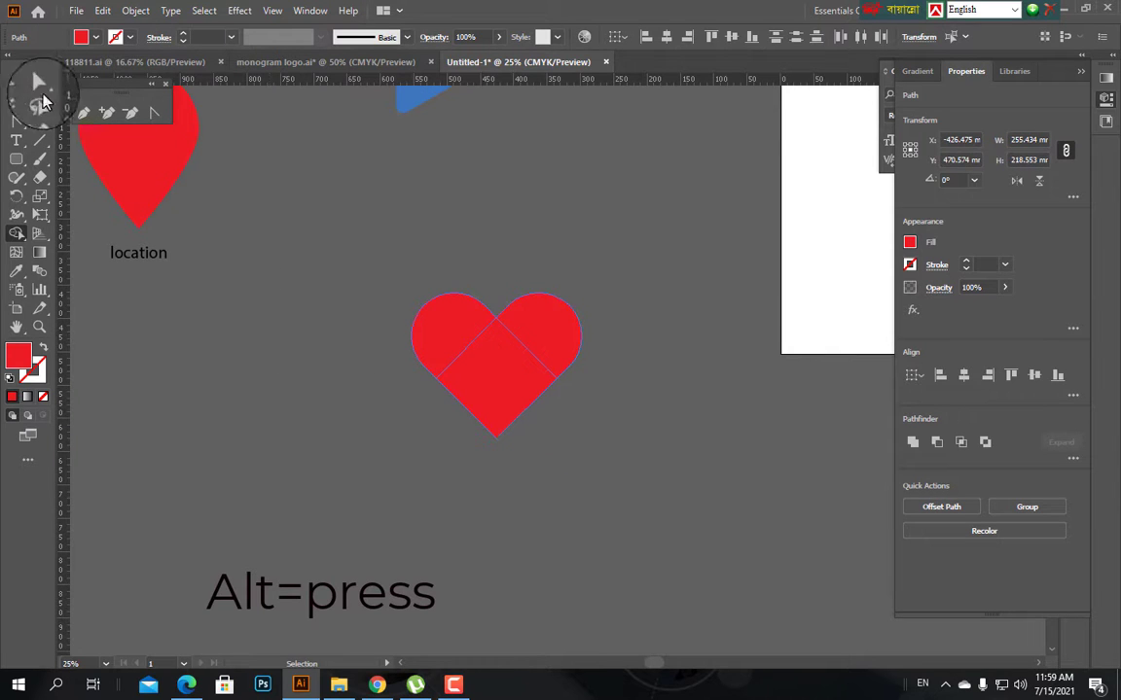
click(15, 85)
click(290, 280)
drag(389, 277, 645, 470)
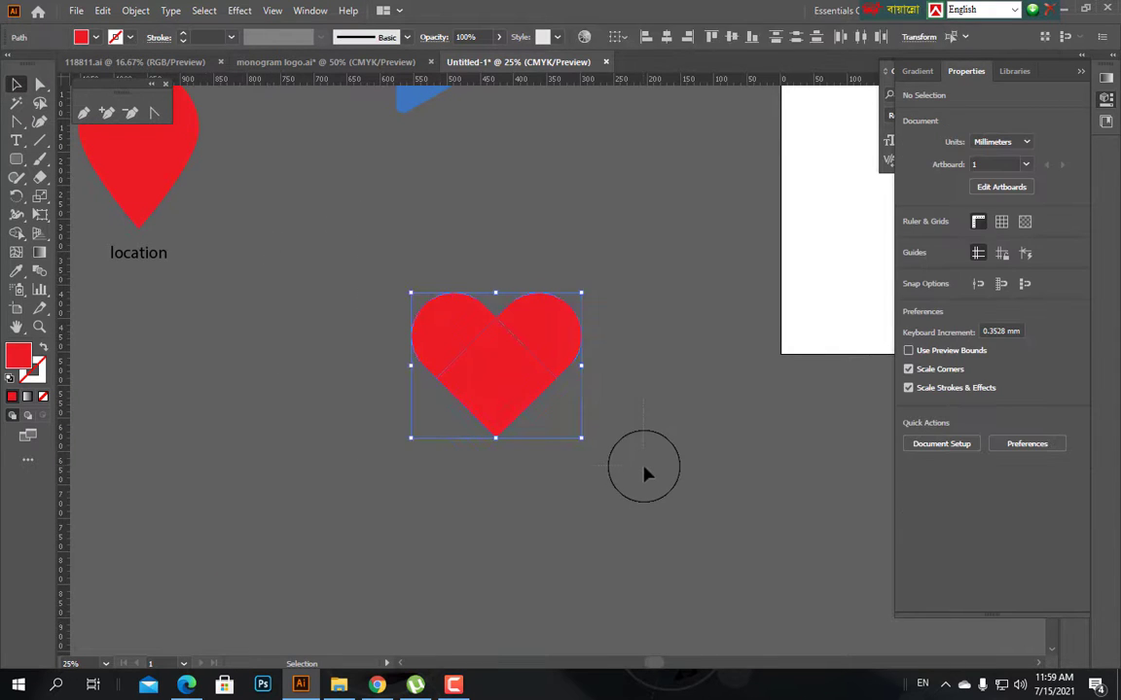
click(912, 444)
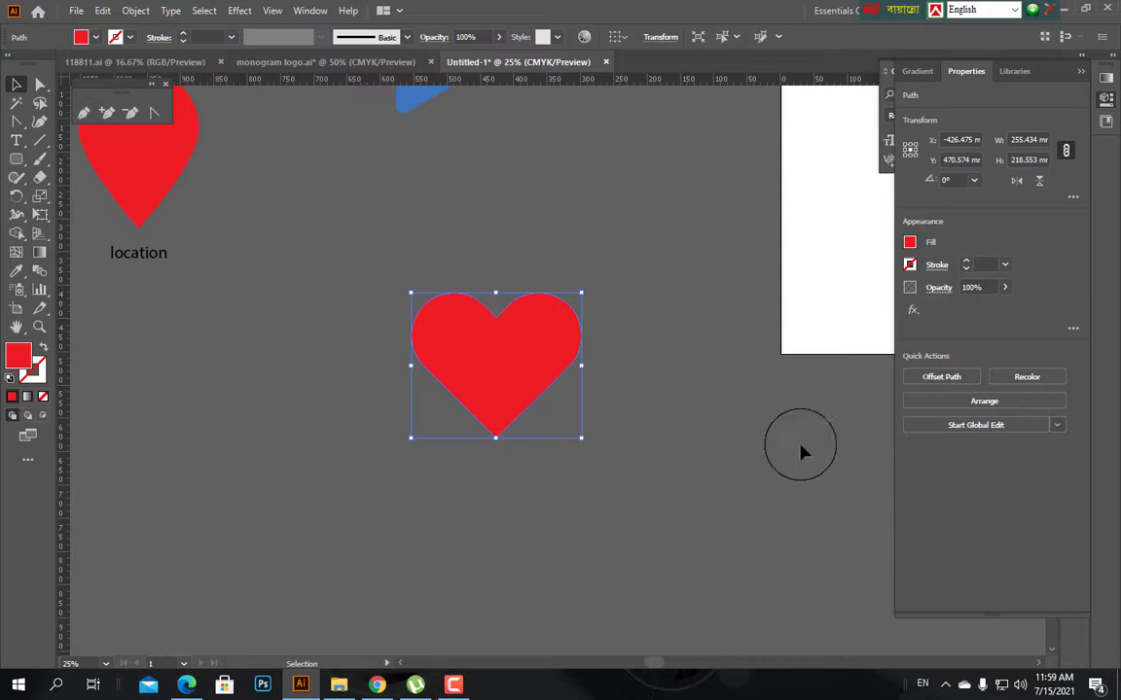
click(671, 465)
scroll(670, 512, down, 2)
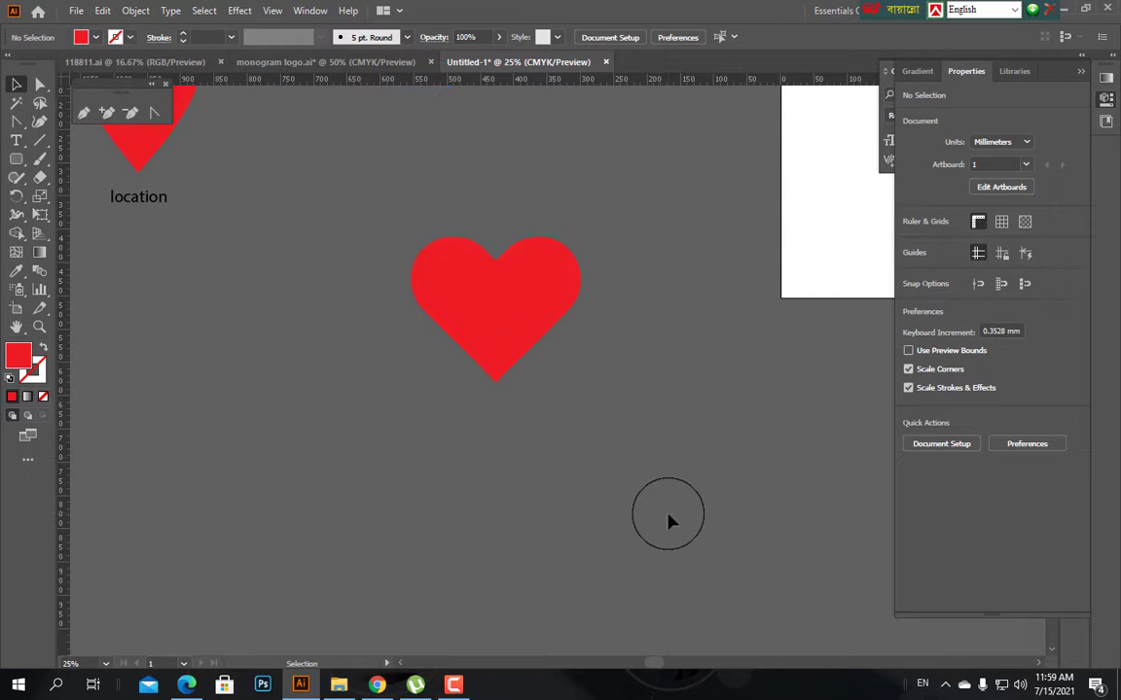
Move the heart up beneath the blue triangle mark, beside the red location pin.
click(463, 347)
click(550, 464)
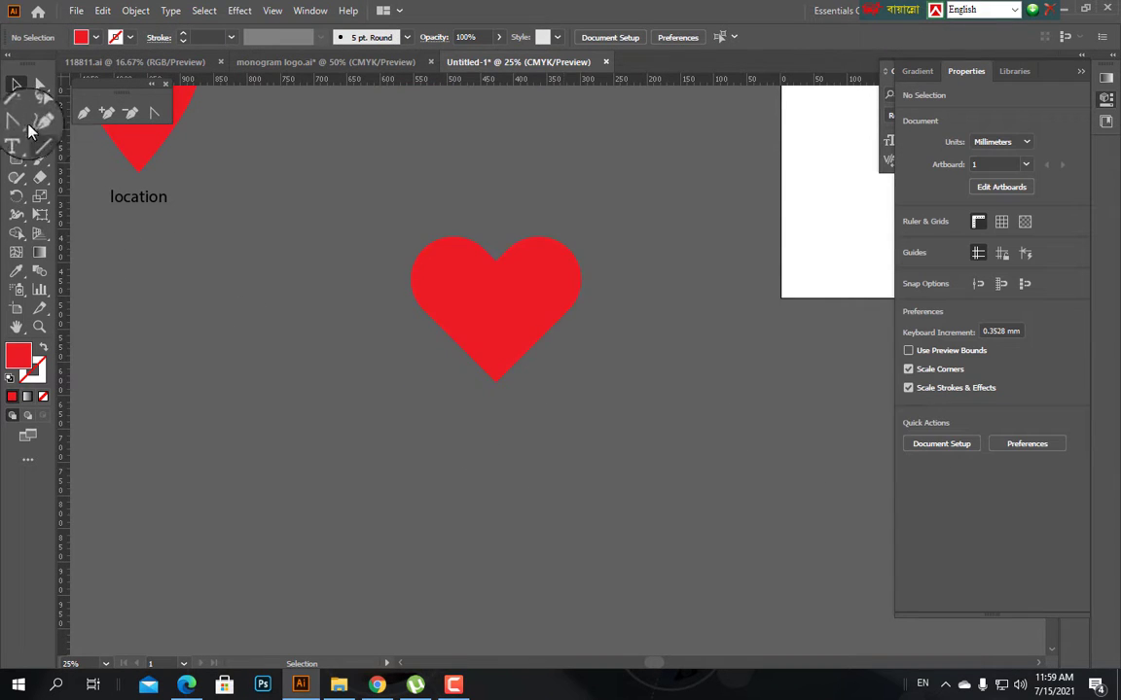
click(39, 85)
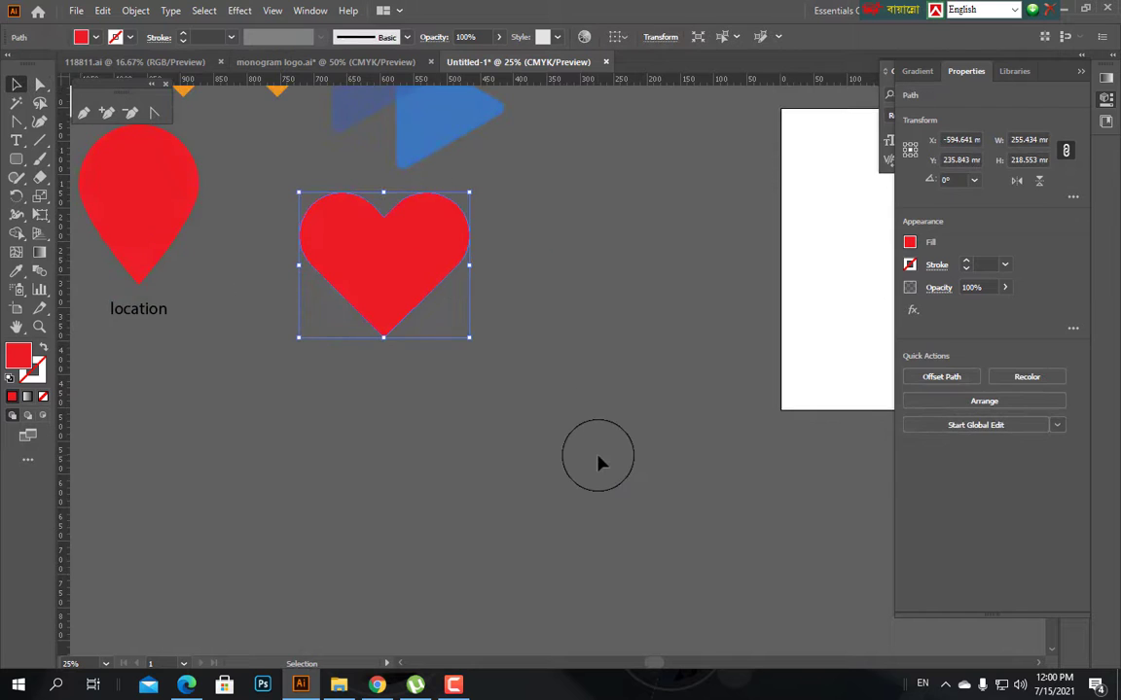
scroll(598, 455, up, 3)
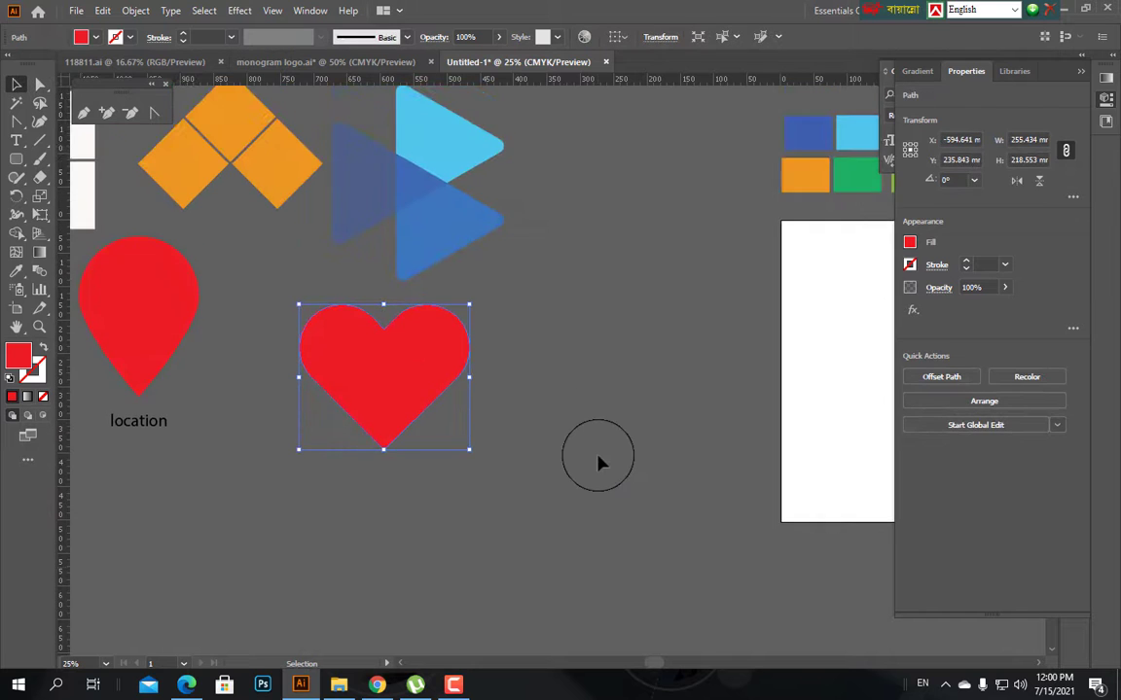
scroll(598, 455, down, 2)
scroll(601, 464, up, 3)
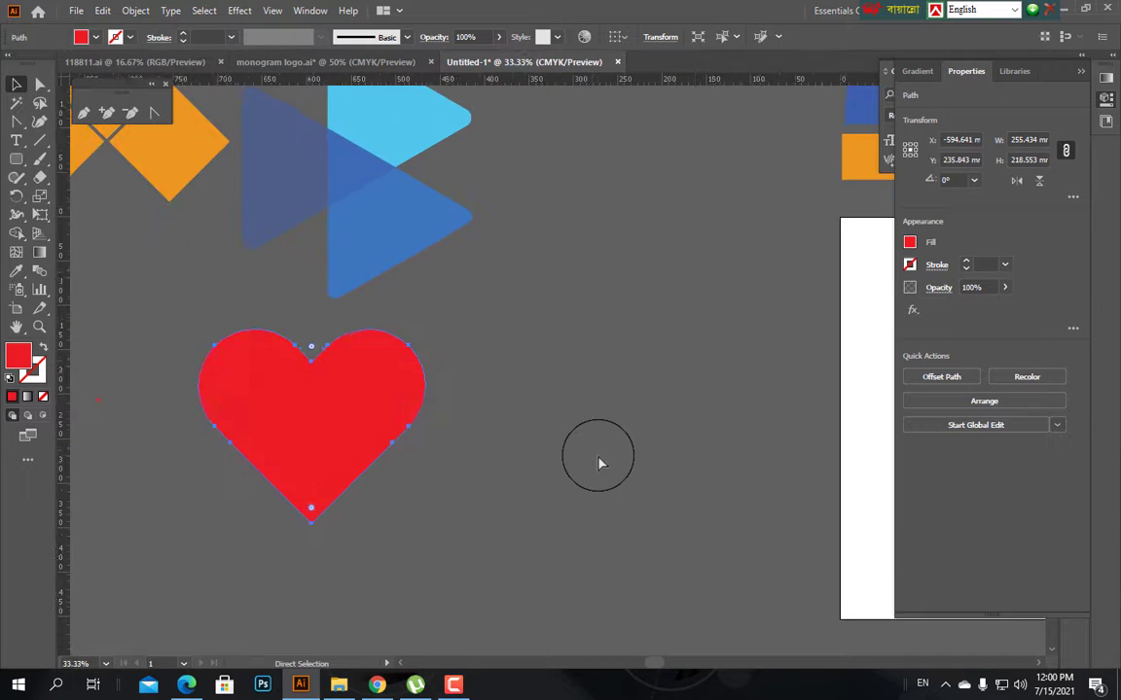
scroll(600, 463, down, 1)
Draw a red rectangle covering the whole artboard, adjusted to about 576.9 mm wide and 450.8 mm high.
drag(621, 463, 369, 446)
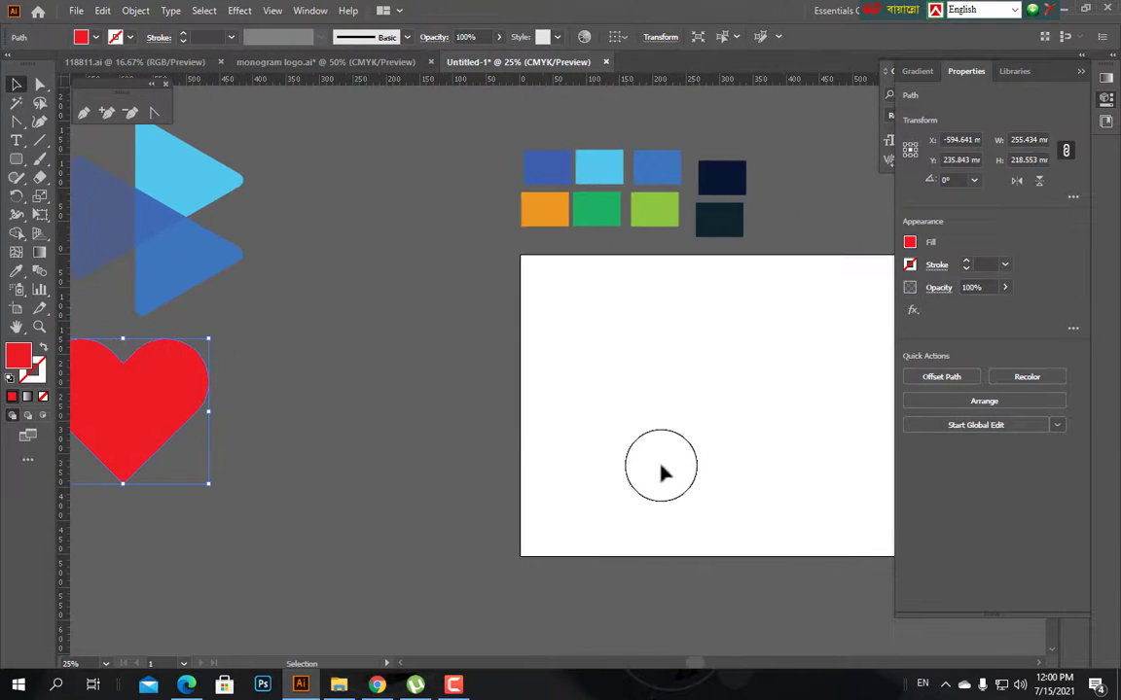
drag(661, 470, 530, 438)
drag(18, 152, 77, 158)
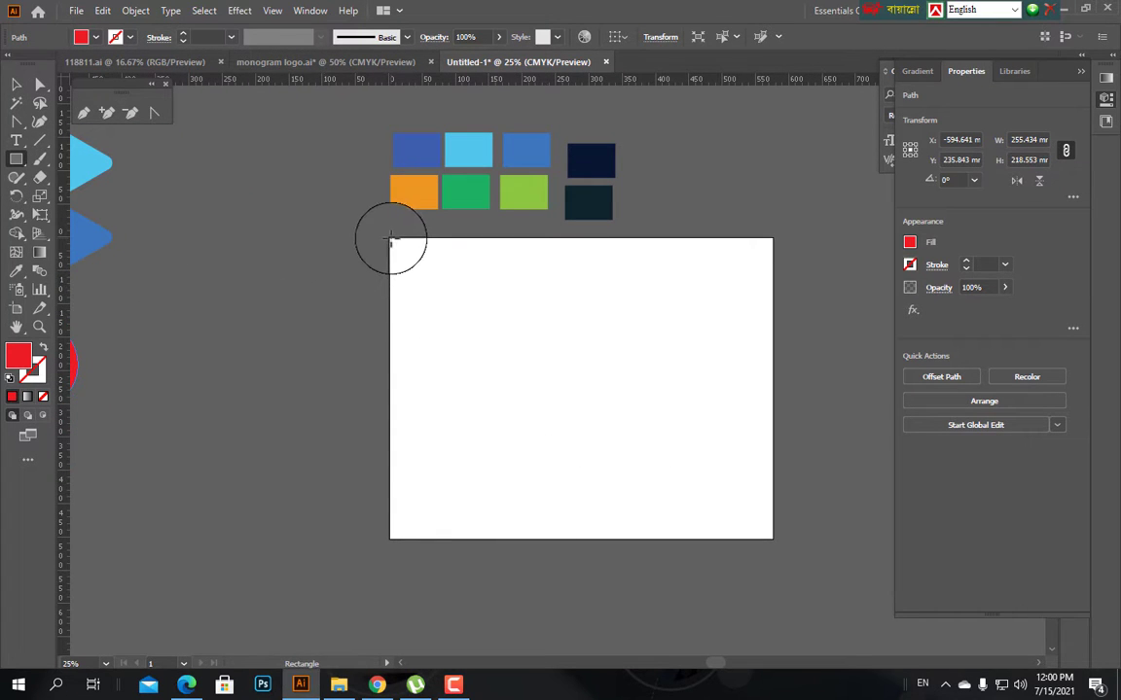
drag(392, 241, 771, 537)
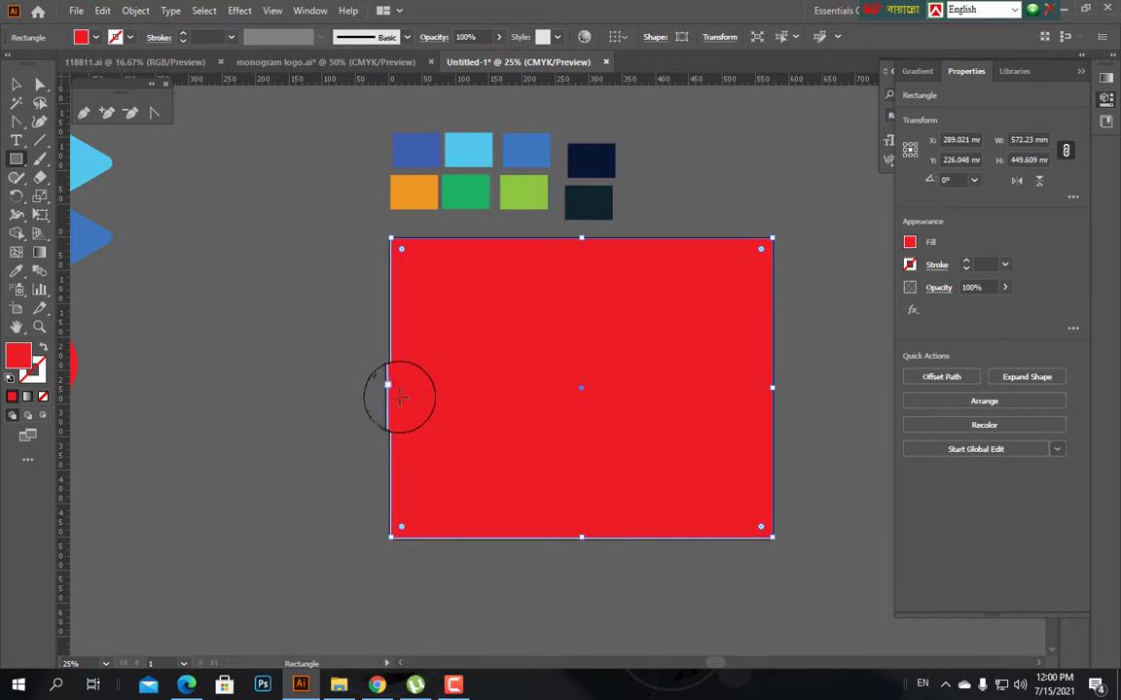
drag(388, 388, 388, 391)
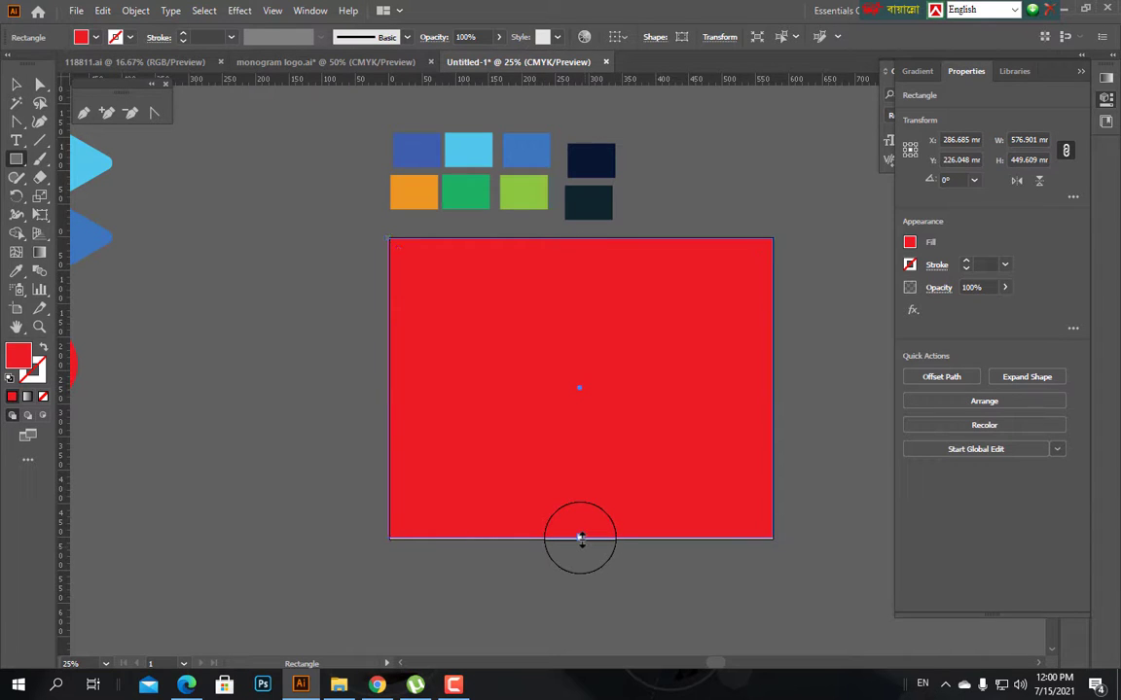
drag(579, 537, 584, 539)
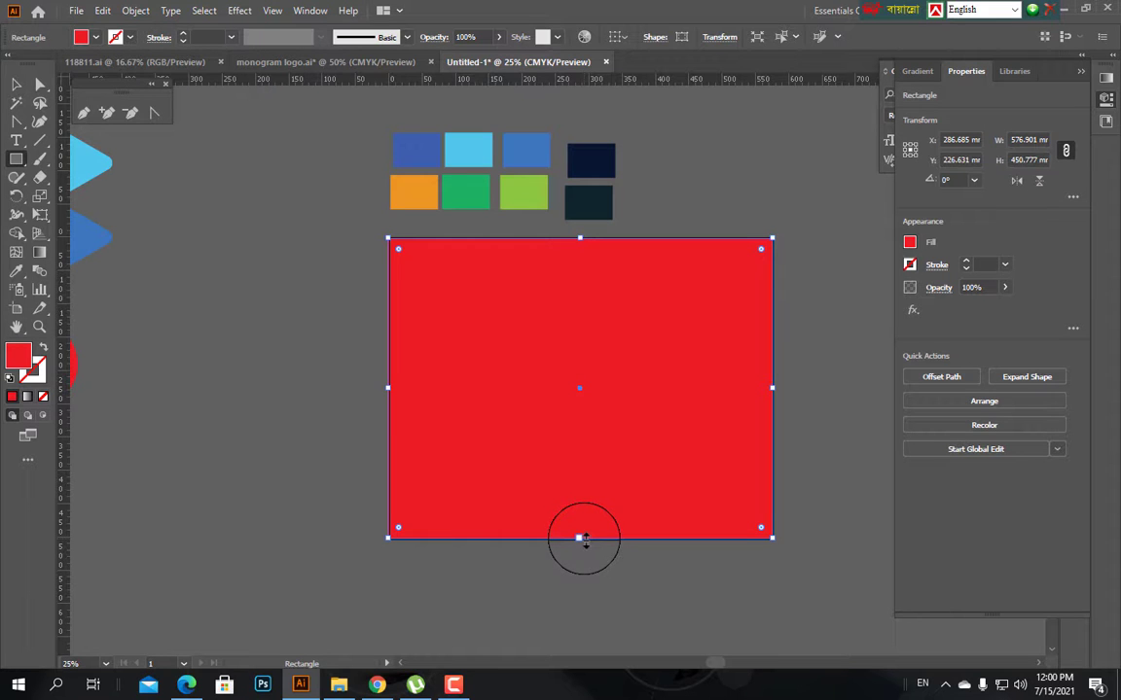
click(17, 85)
click(290, 342)
Fill the artboard rectangle with the dark navy colour sampled from the swatch square above it, and deselect it.
scroll(320, 394, up, 2)
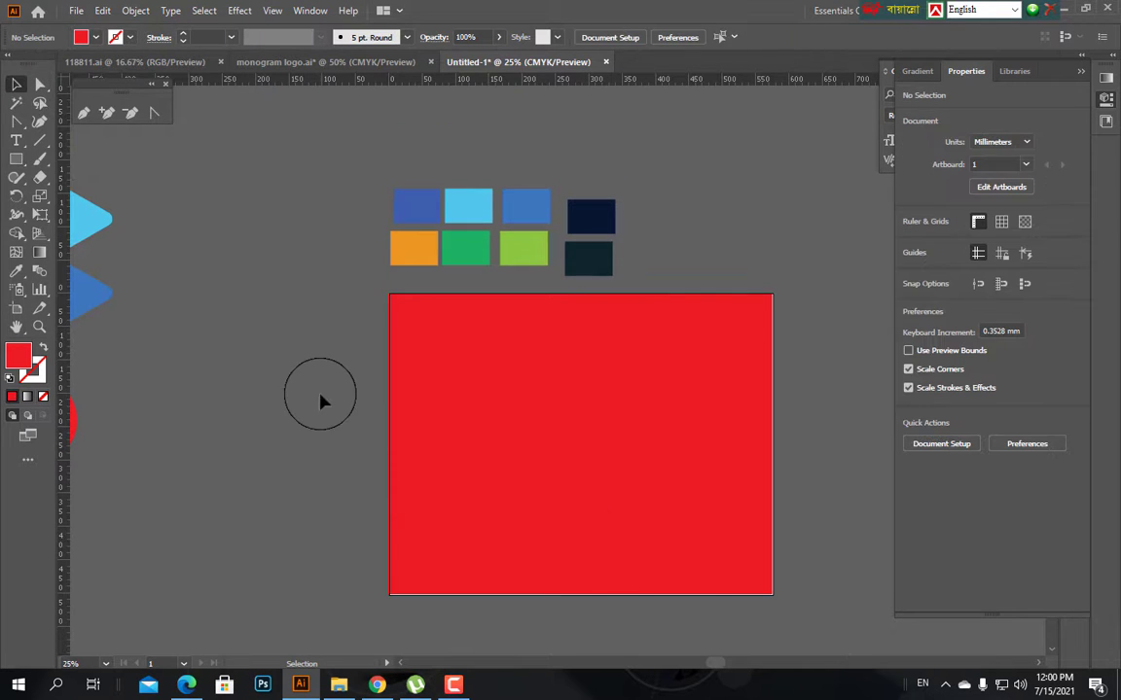
click(568, 413)
key(i)
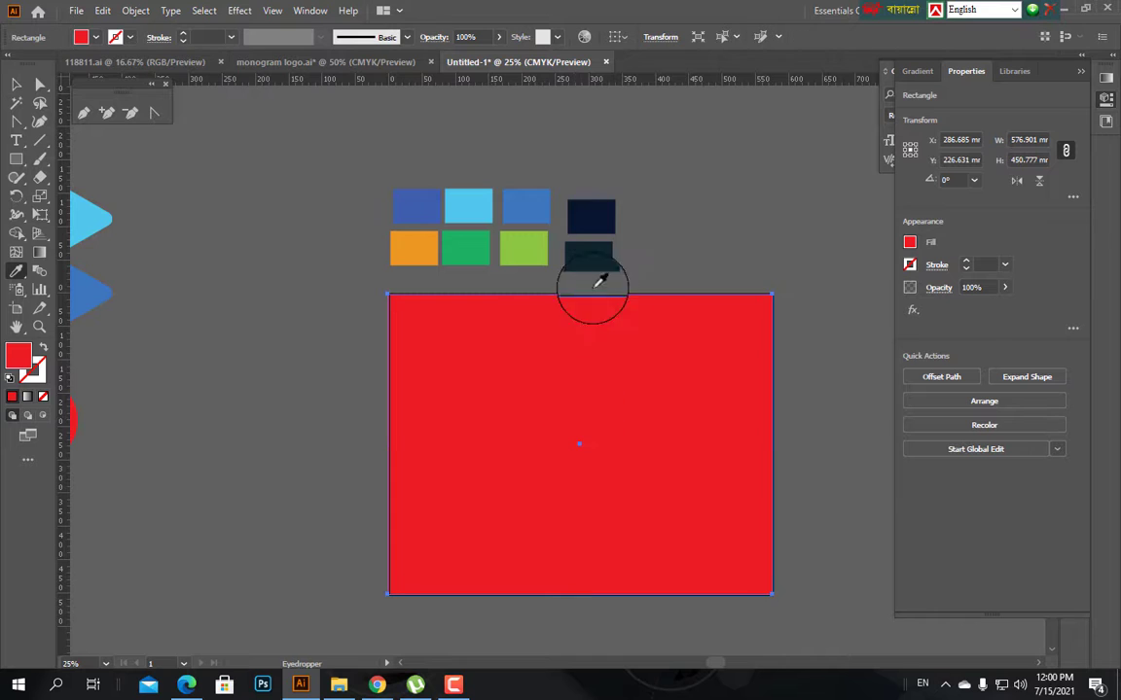
click(595, 214)
click(17, 86)
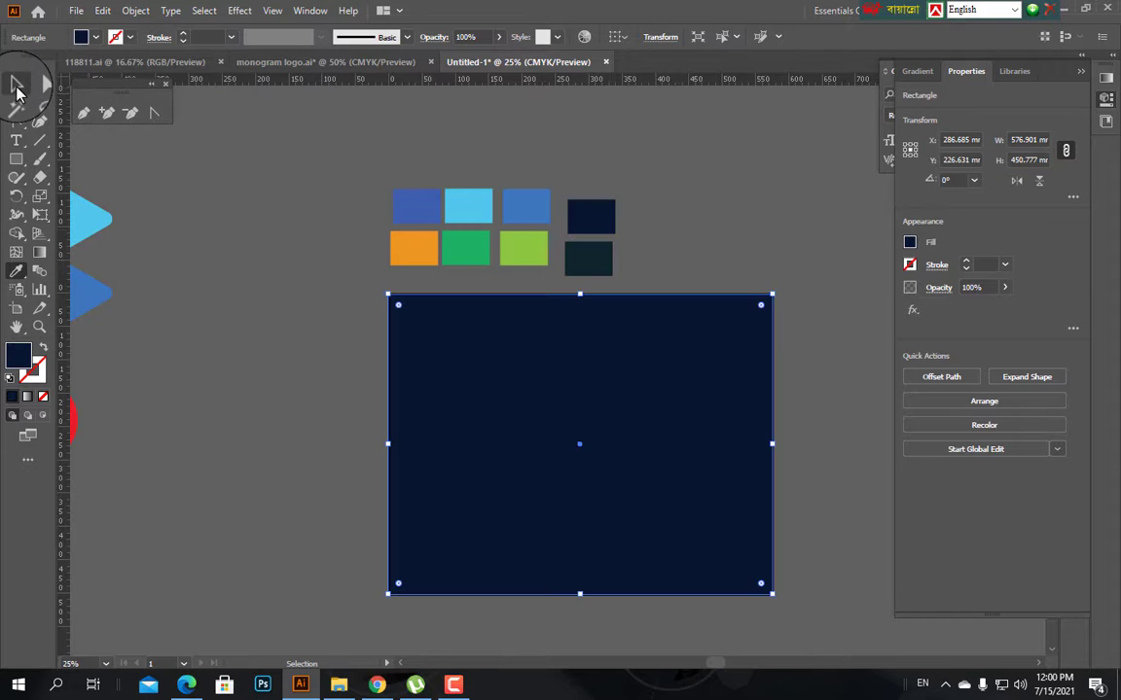
click(291, 374)
Select all the logo shapes together with the "location" label and move them over to the navy rectangle.
scroll(299, 385, down, 1)
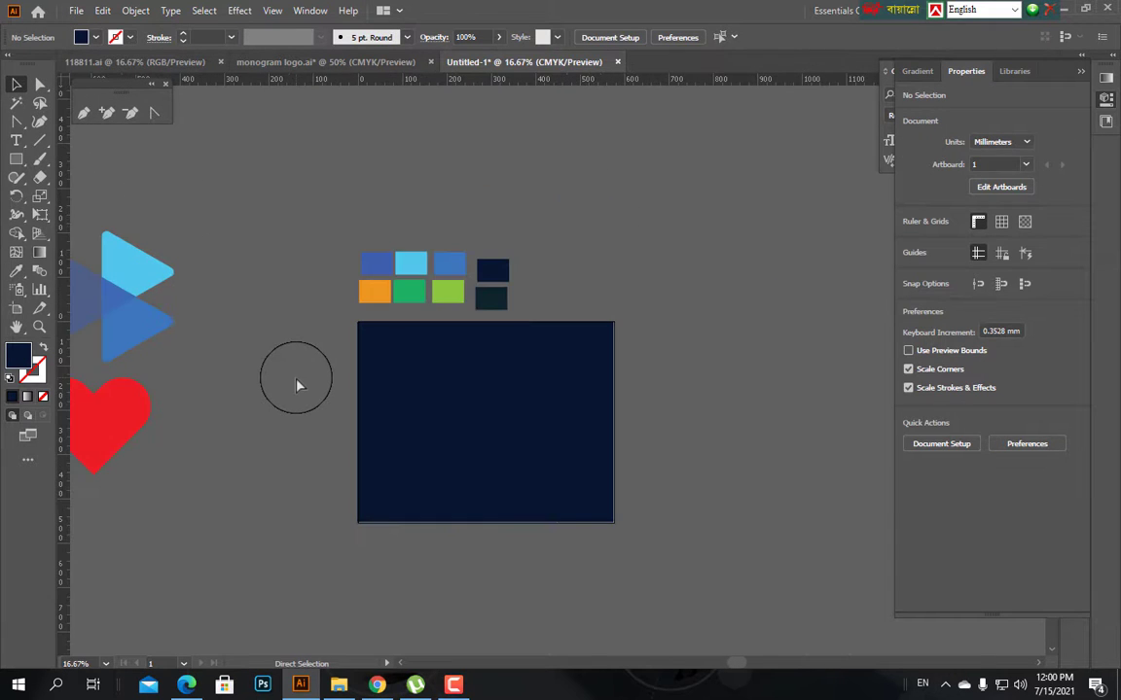
drag(298, 386, 579, 342)
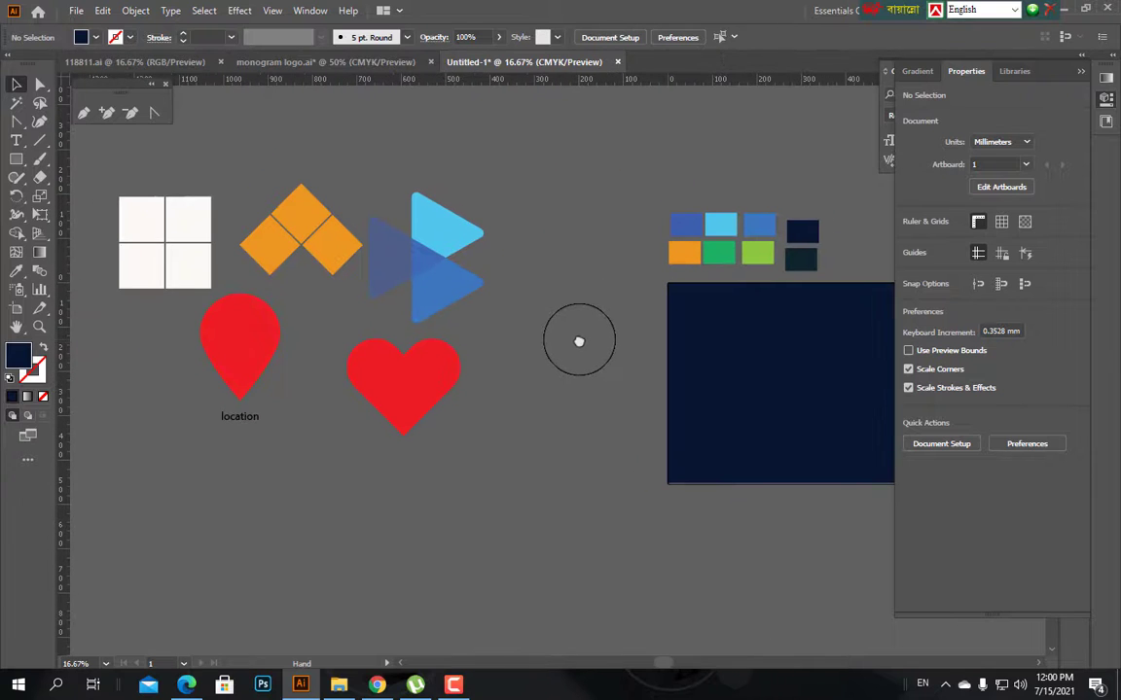
drag(318, 295, 146, 218)
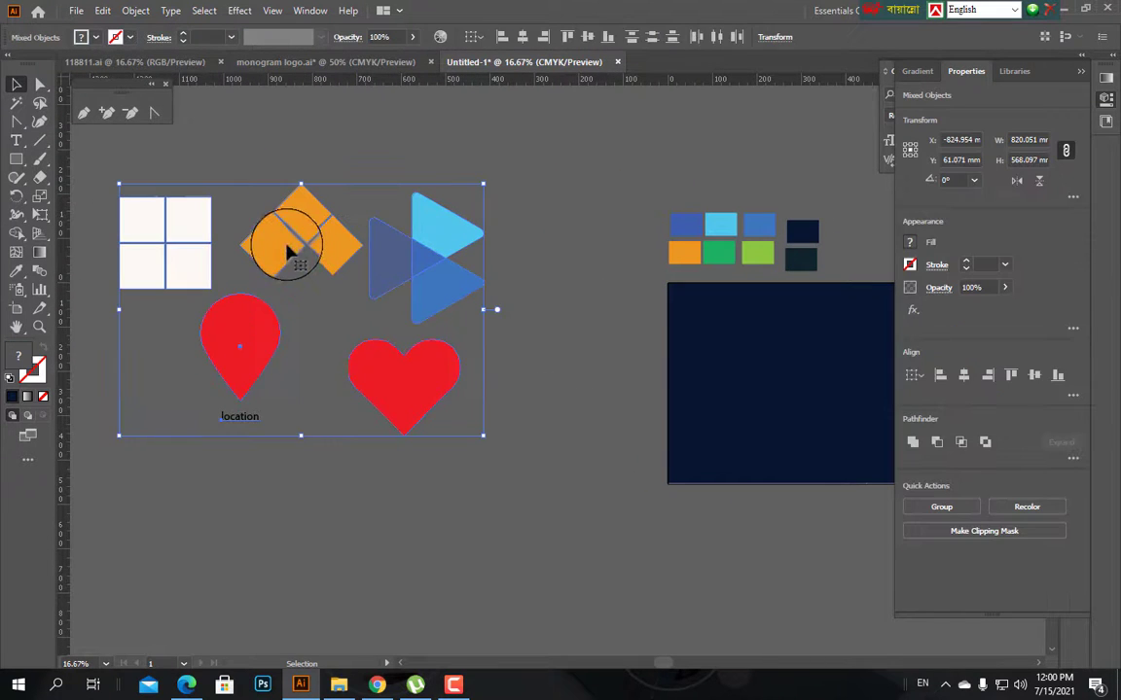
drag(305, 247, 726, 359)
scroll(509, 425, down, 2)
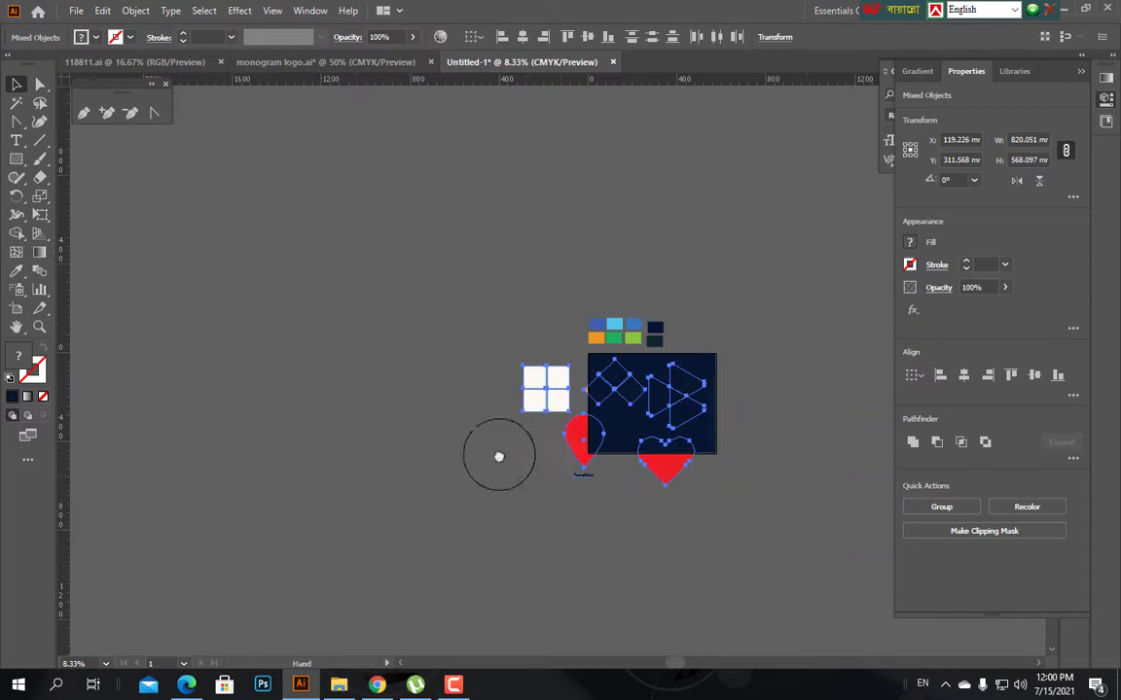
Scale the selected logo shapes and label down together to about 425.6 mm by 294.8 mm and bring them in front of the navy rectangle.
drag(498, 455, 297, 393)
scroll(413, 459, up, 2)
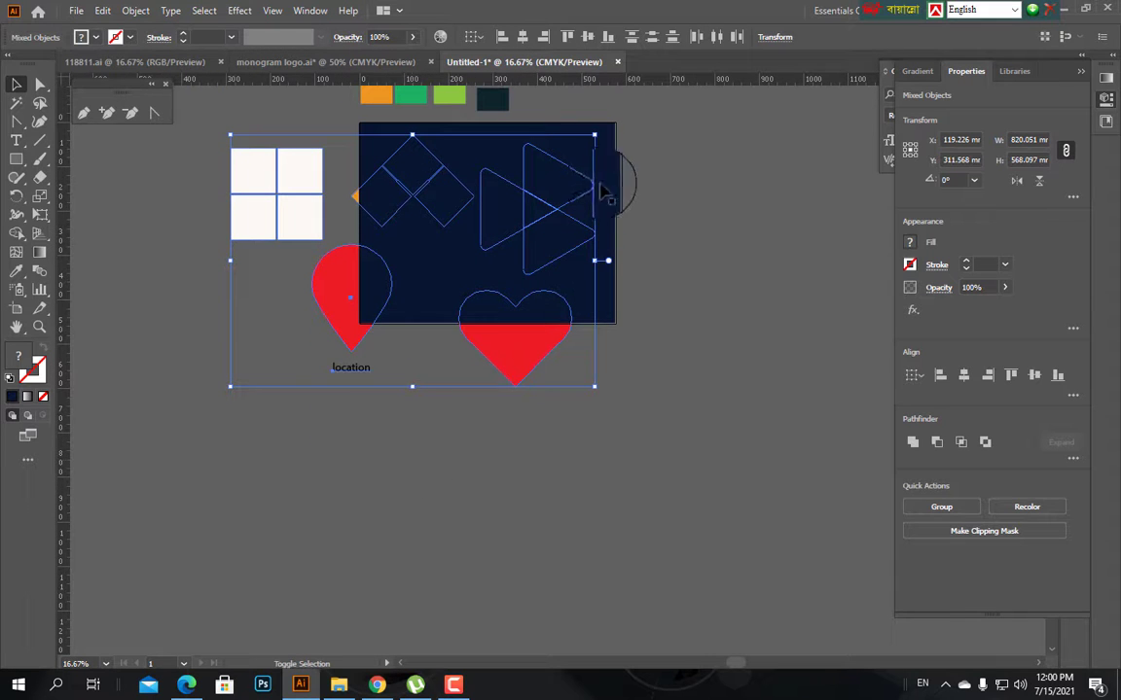
drag(594, 135, 507, 199)
key(a)
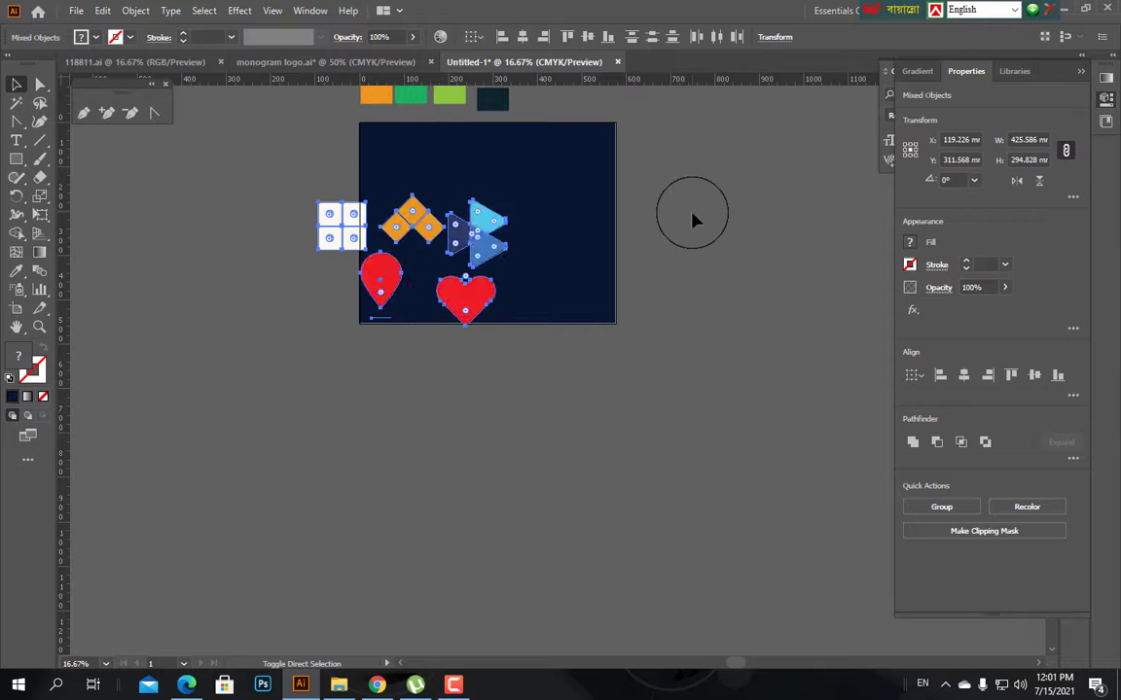
key(ctrl+equal)
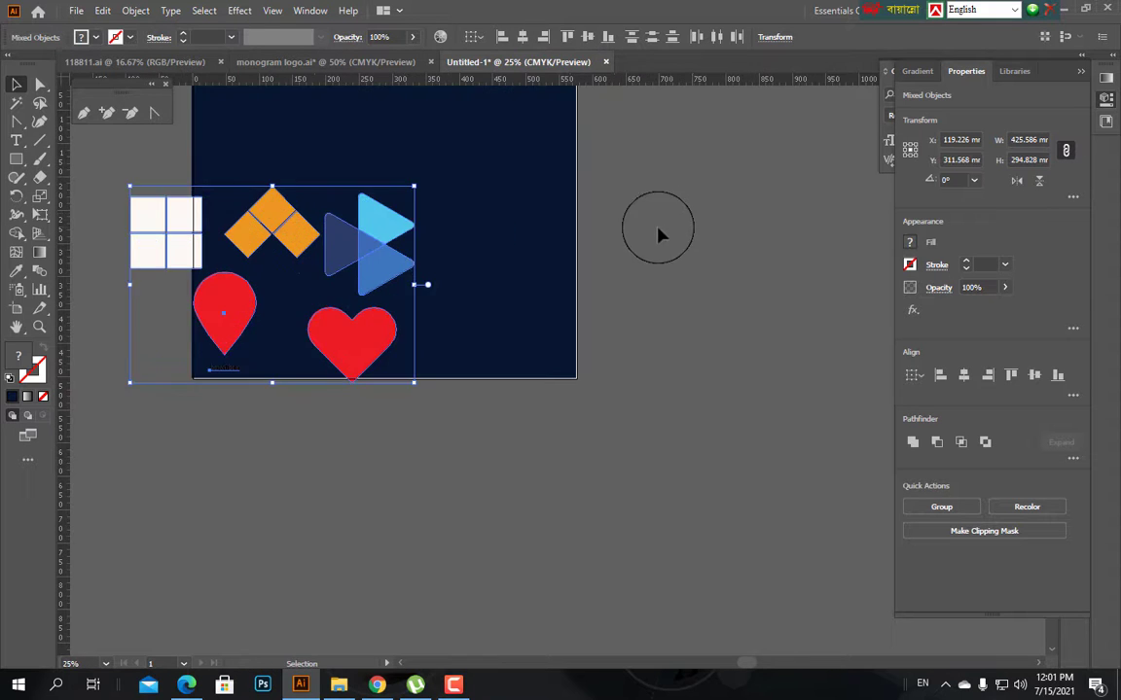
Move the scaled logo shapes and label fully onto the navy rectangle and deselect them.
drag(656, 233, 754, 440)
drag(498, 460, 607, 398)
click(786, 407)
scroll(786, 407, up, 4)
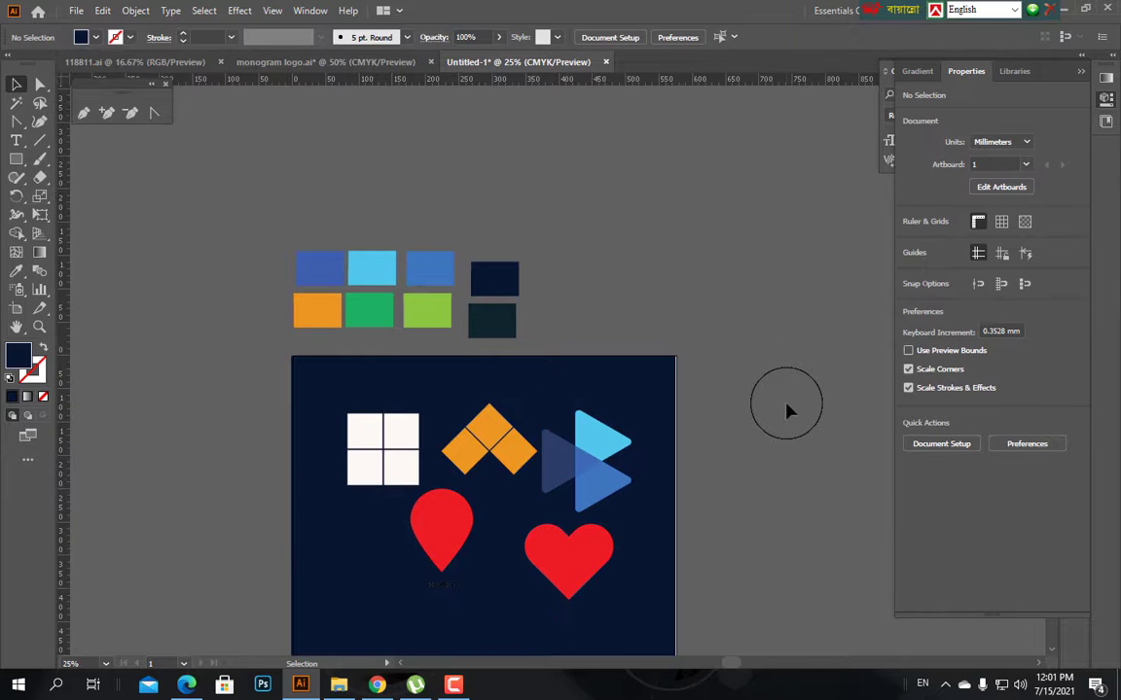
scroll(786, 407, down, 2)
scroll(751, 373, down, 3)
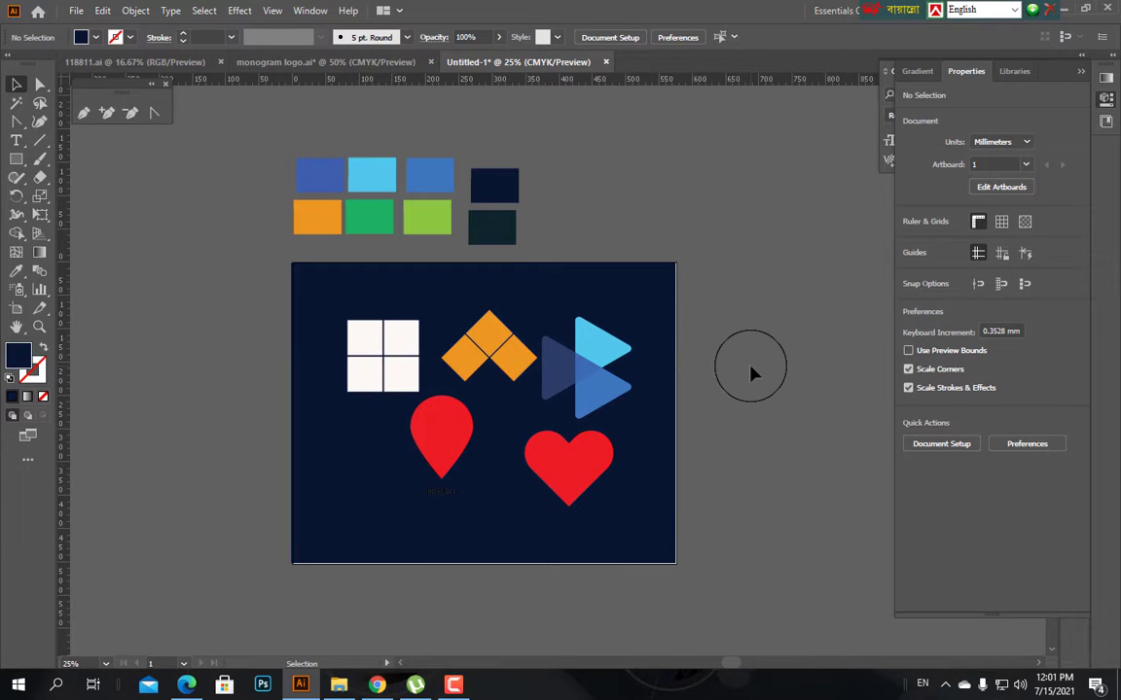
scroll(750, 372, up, 1)
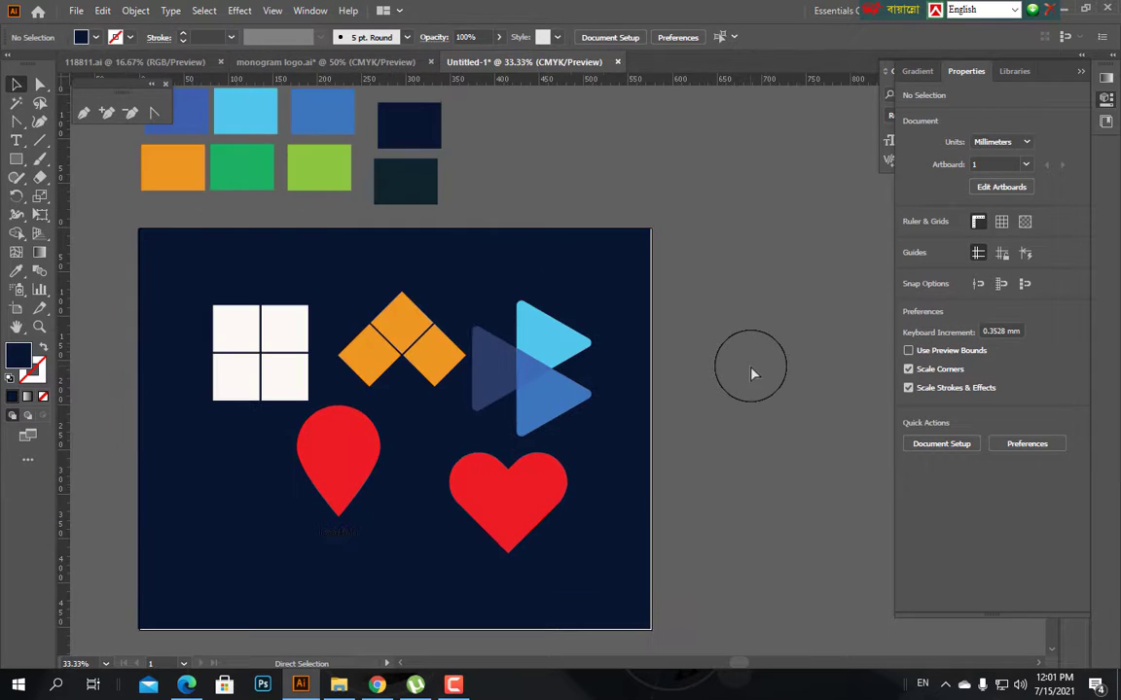
scroll(750, 373, down, 1)
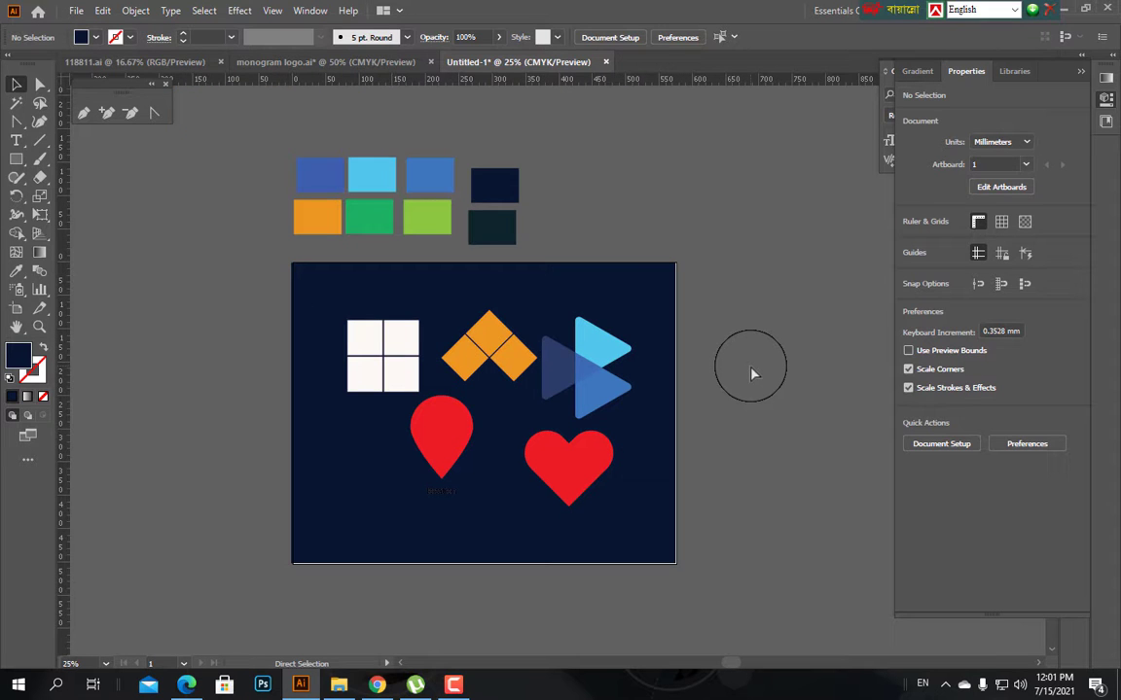
drag(717, 430, 733, 406)
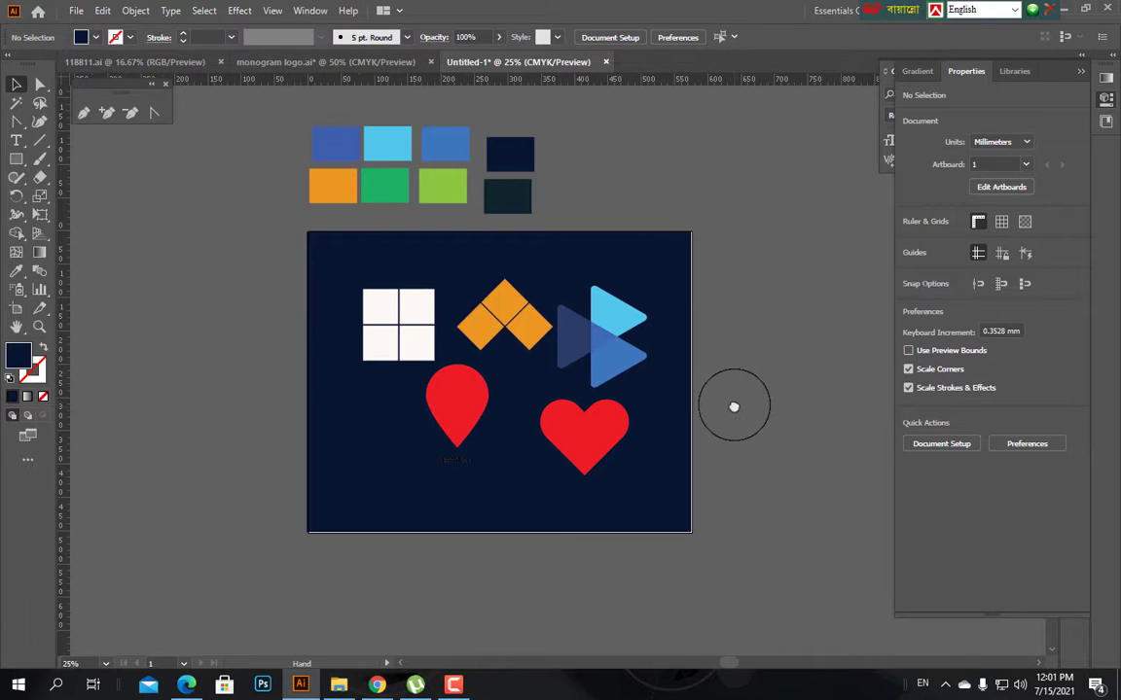
Delete all the colour swatch rectangles above the navy artboard.
scroll(733, 405, up, 3)
scroll(734, 405, down, 2)
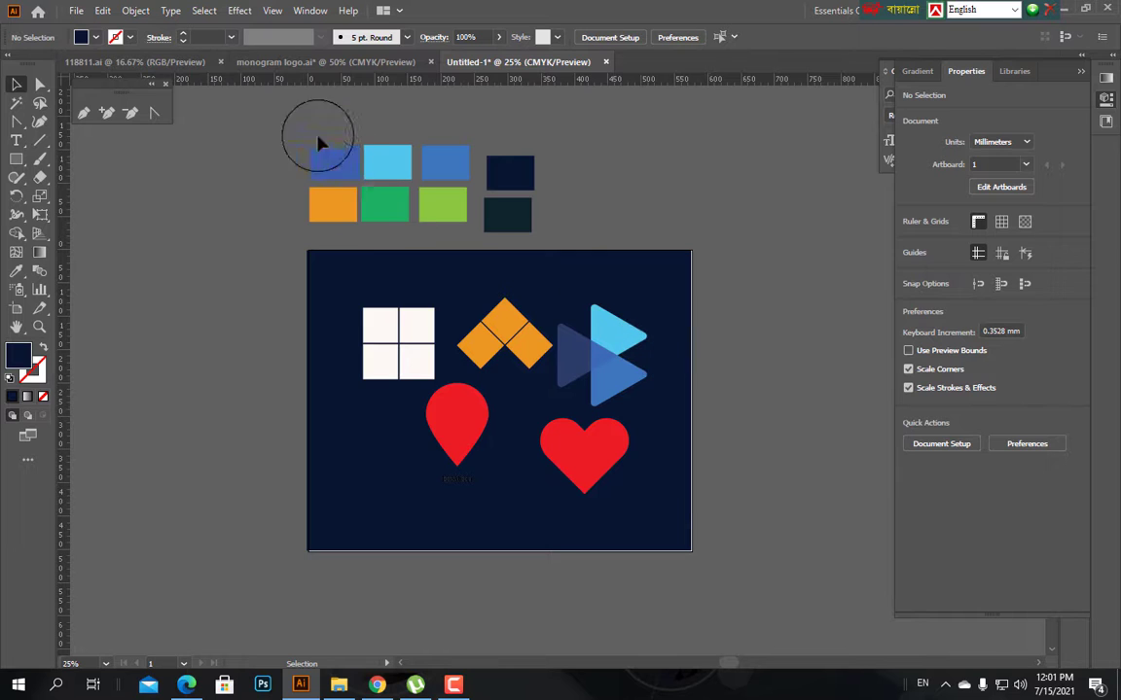
drag(281, 138, 577, 235)
key(Delete)
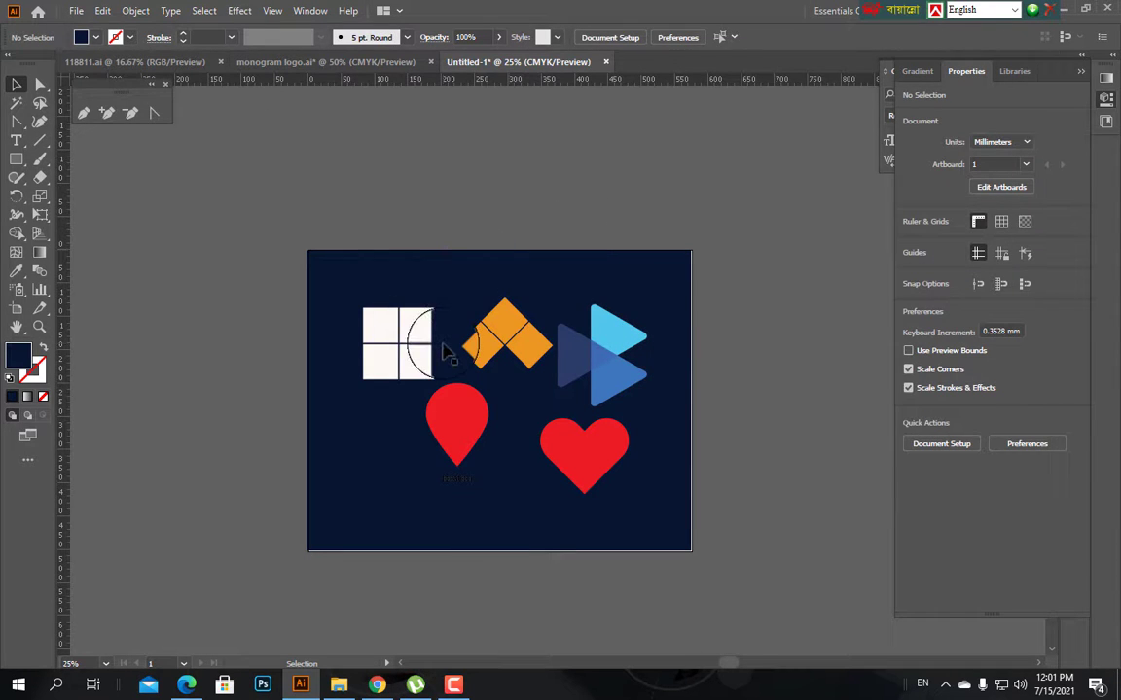
Space the white grid, orange arrow and triangle mark along an upper row, with the red pin and heart spread out in a row beneath.
scroll(442, 350, up, 1)
drag(395, 350, 369, 297)
drag(553, 334, 522, 302)
drag(675, 331, 669, 294)
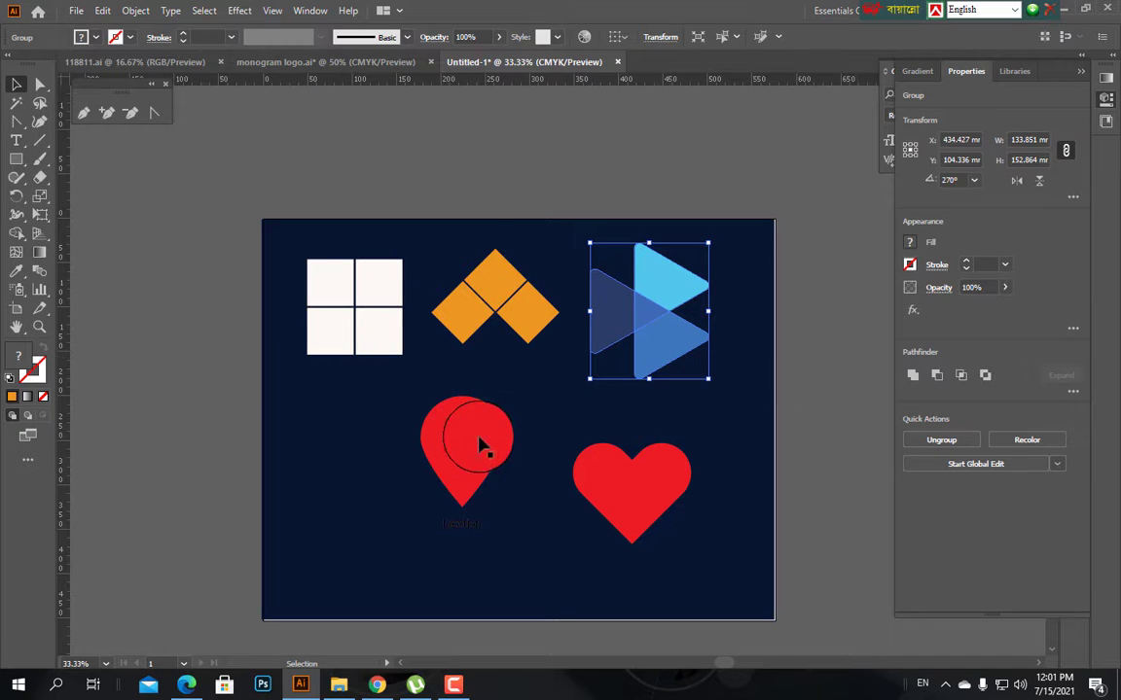
drag(480, 444, 370, 460)
drag(627, 508, 584, 475)
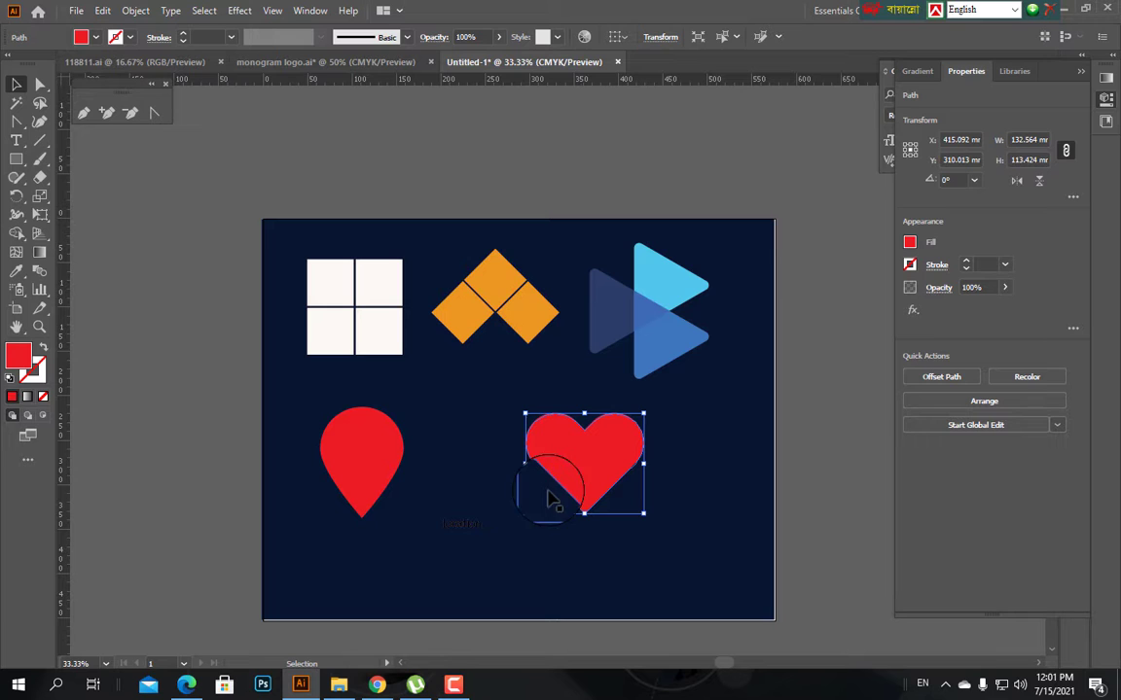
Change the "location" label's fill colour to white and deselect it.
click(475, 525)
double_click(20, 352)
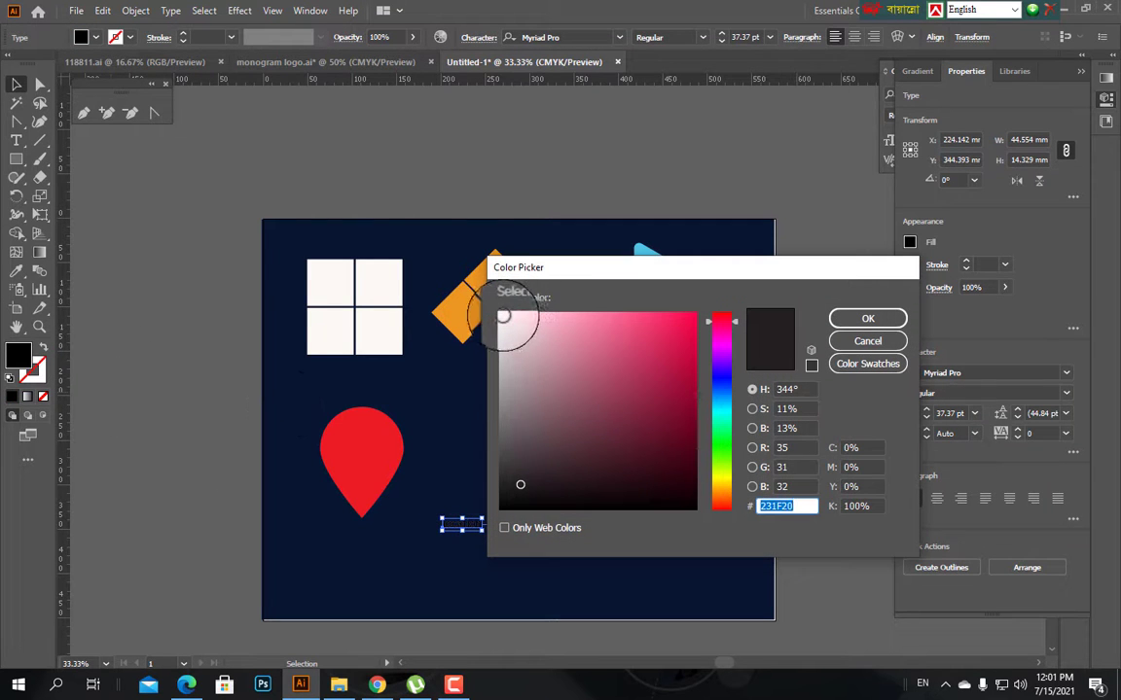
click(502, 316)
click(846, 324)
scroll(631, 472, down, 1)
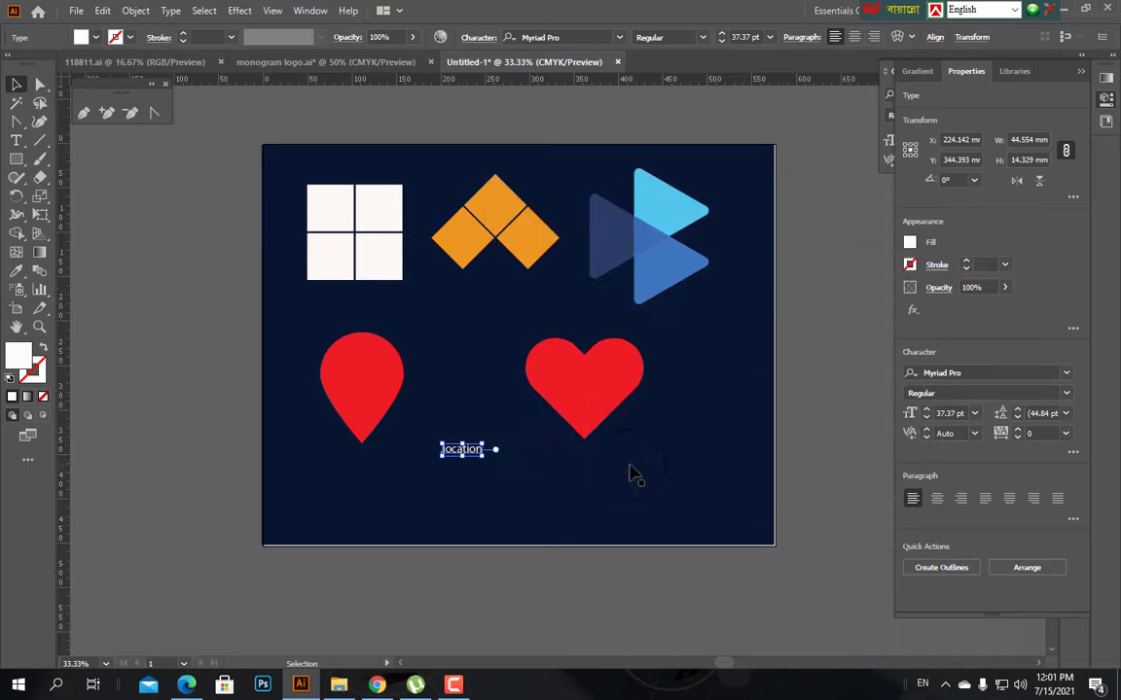
click(807, 431)
Move the heart left, closer to the red location pin in the lower row, and deselect it.
scroll(705, 437, up, 1)
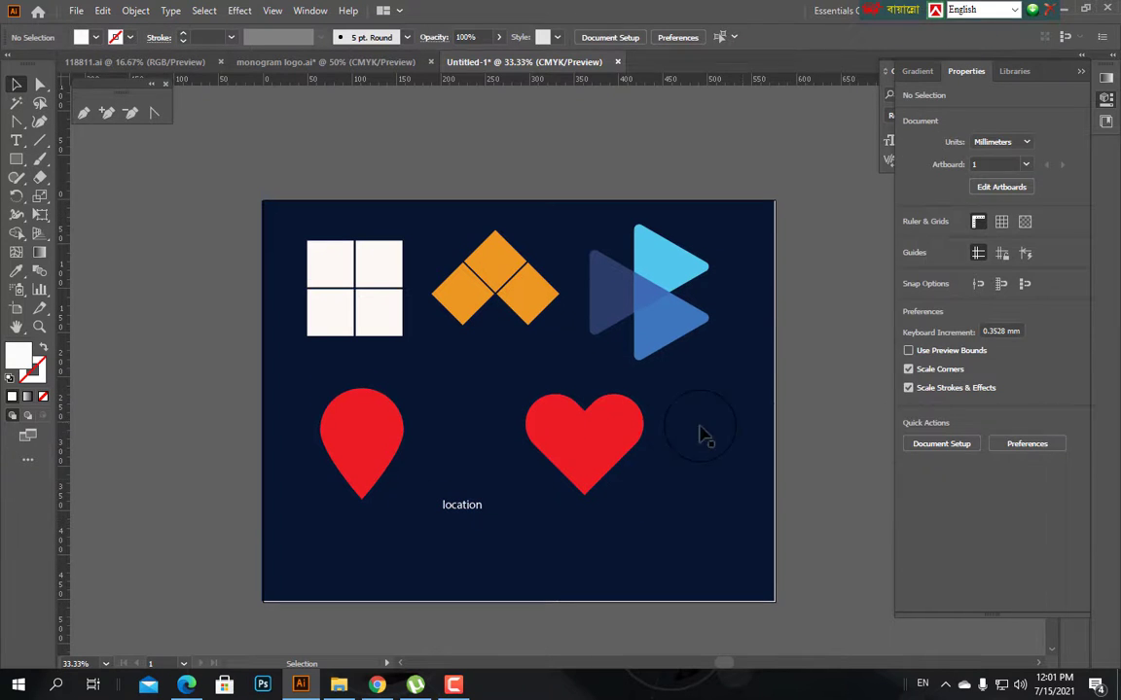
click(604, 443)
drag(604, 442, 558, 444)
click(798, 417)
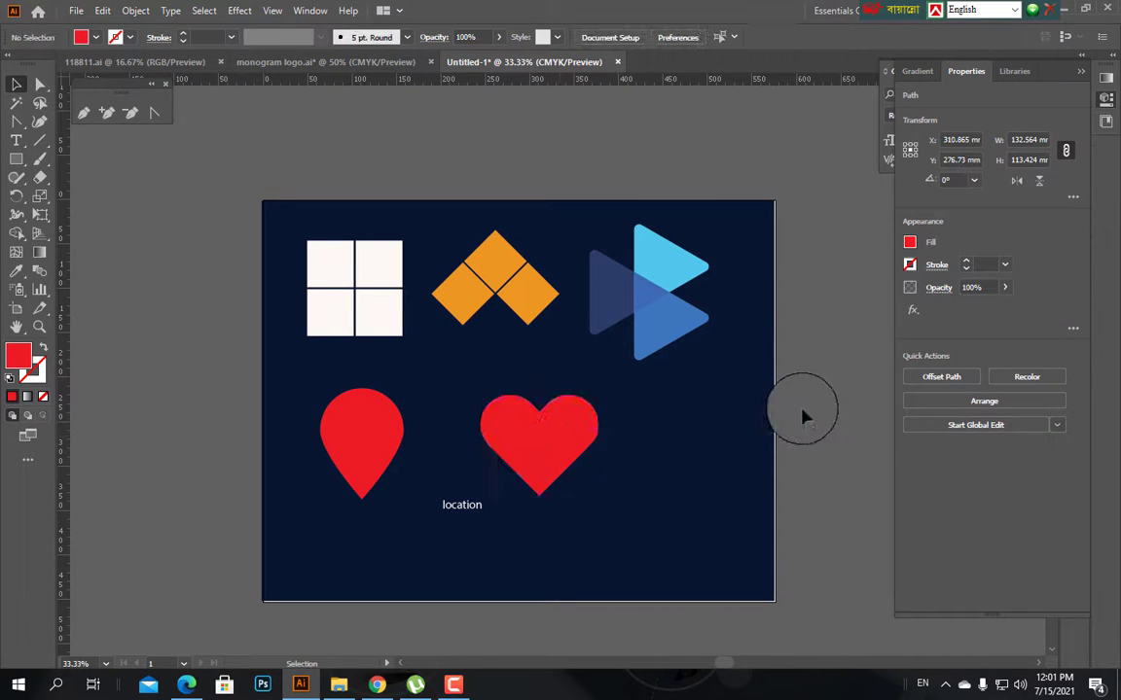